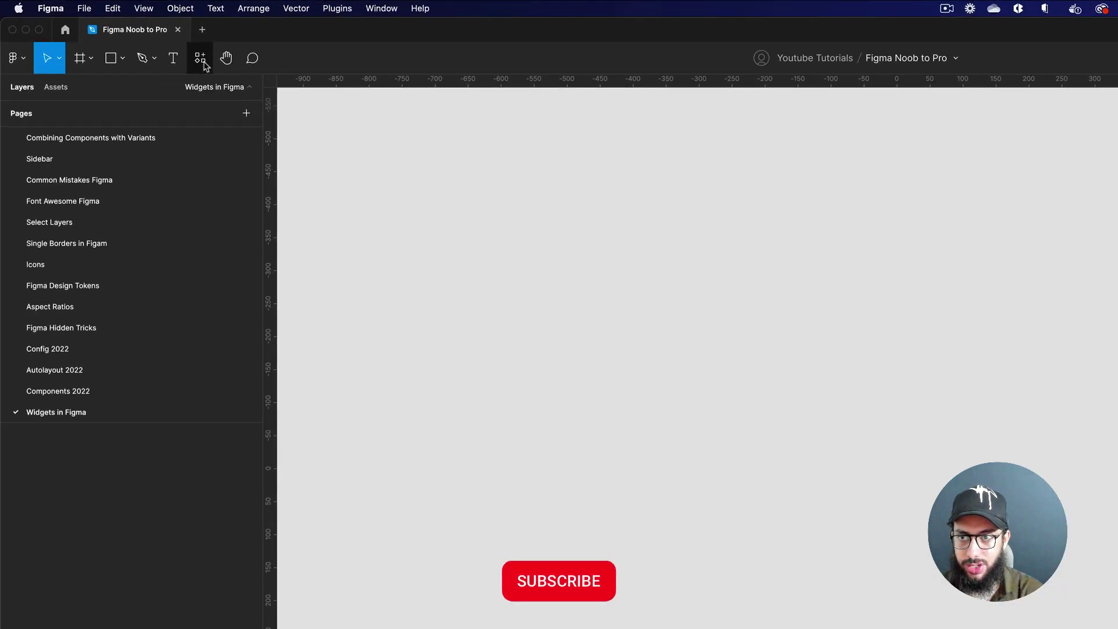
- Browse the TSS UI Kit – PRO LITE version (v2.6) library from Recents in a docked resources panel
{"action": "left_click", "coordinate": [204, 64]}
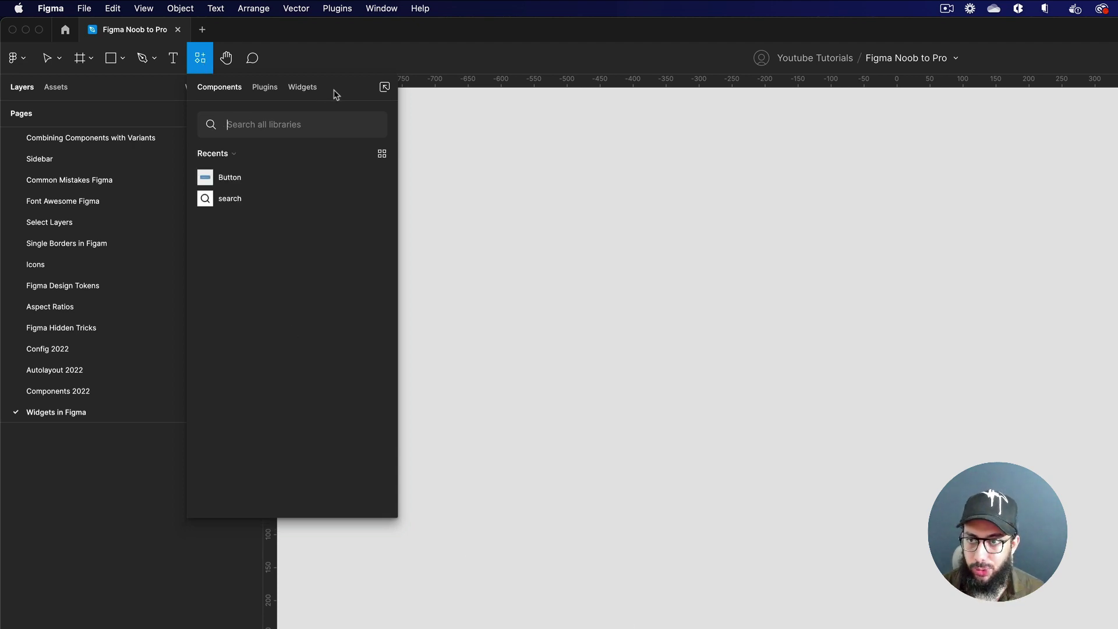
{"action": "left_click", "coordinate": [233, 155]}
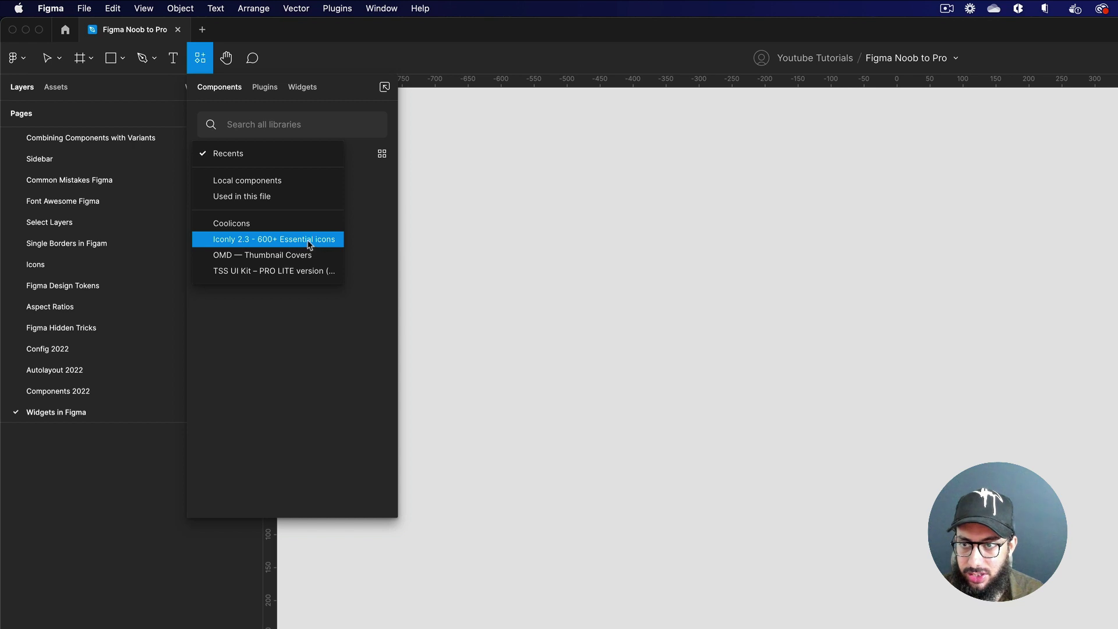
{"action": "left_click", "coordinate": [280, 271]}
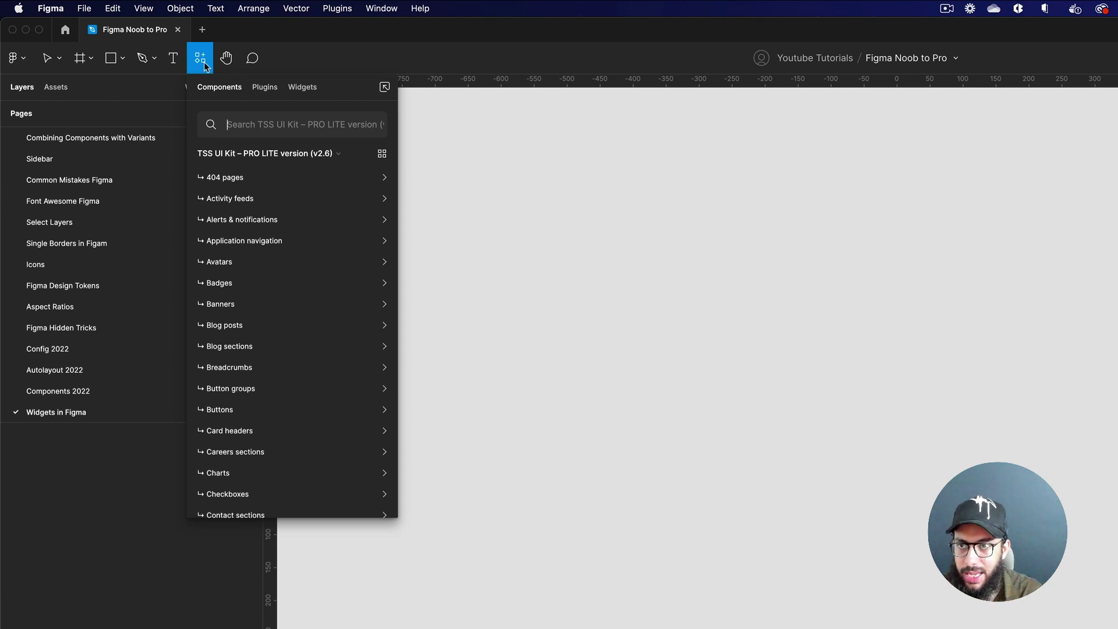
{"action": "left_click", "coordinate": [384, 87]}
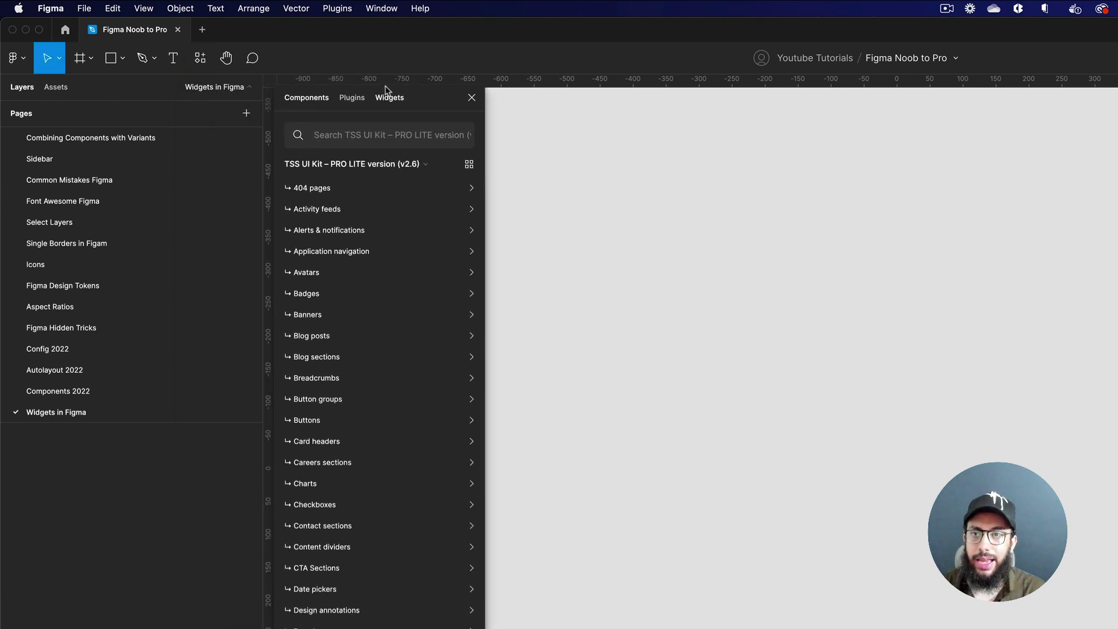
- Search plugins for 'unsplash', then move to the Widgets tab and clear the search
{"action": "left_click", "coordinate": [343, 99]}
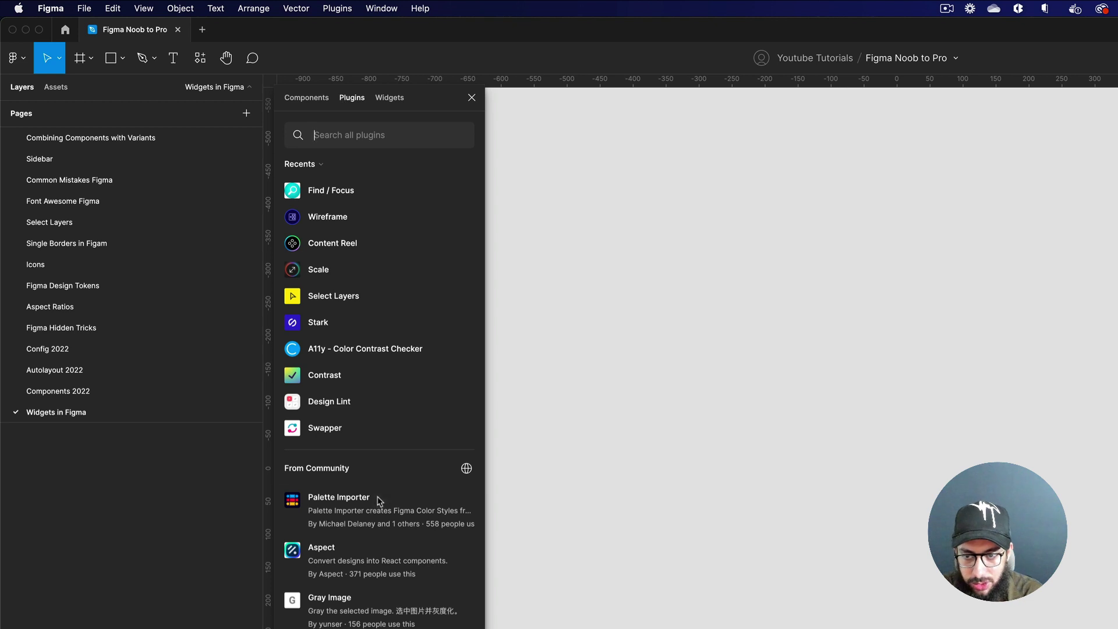
{"action": "mouse_move", "coordinate": [380, 495]}
{"action": "type", "text": "unsplash"}
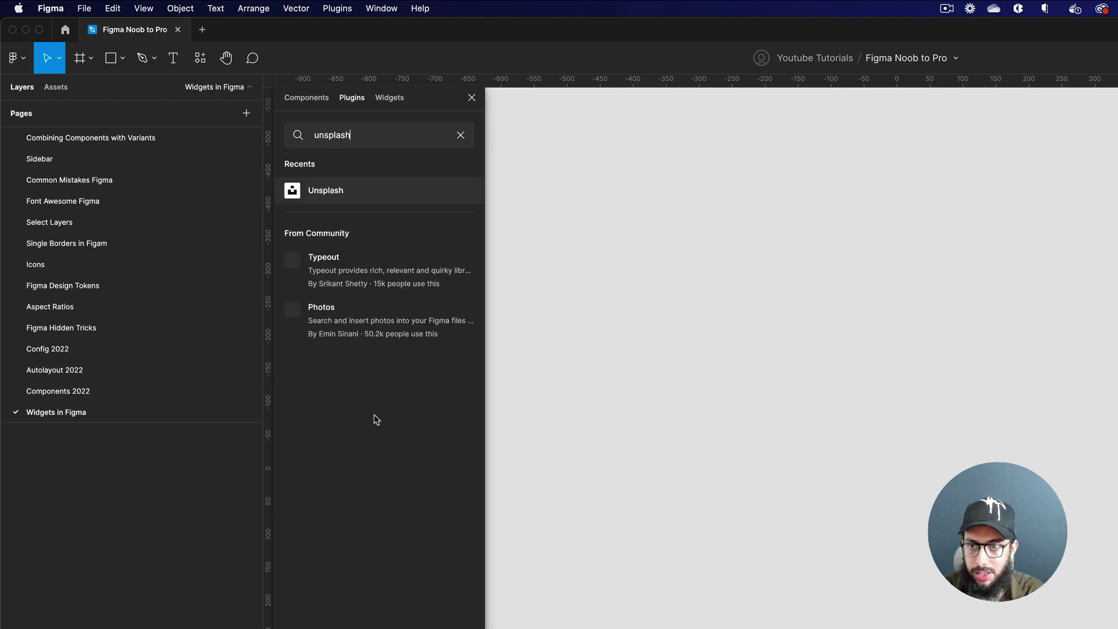
{"action": "left_click", "coordinate": [390, 106]}
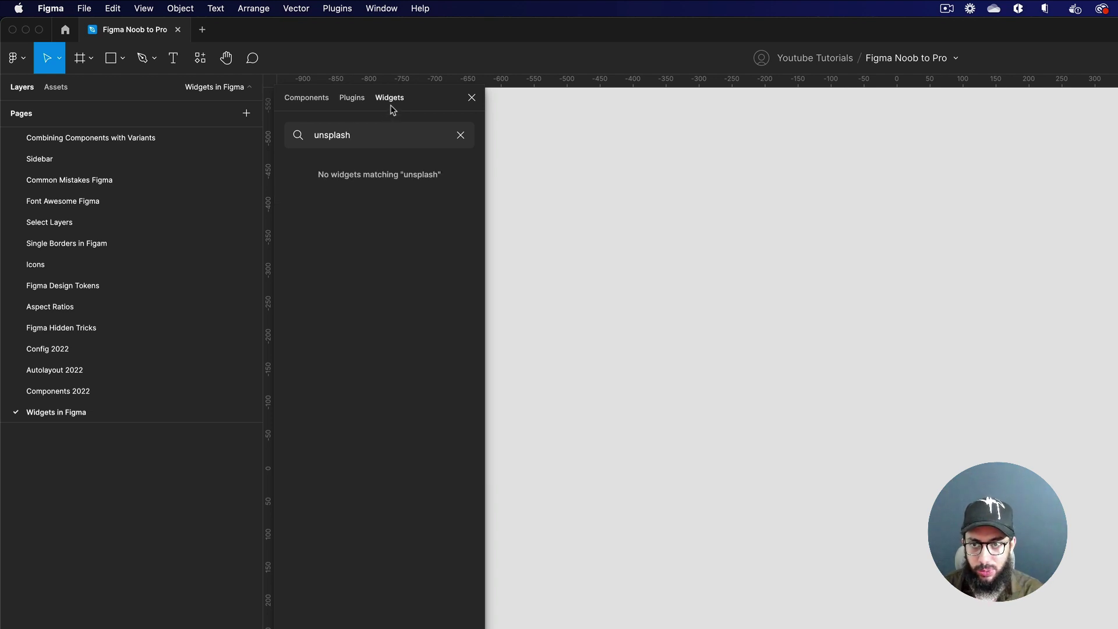
{"action": "left_click", "coordinate": [459, 134]}
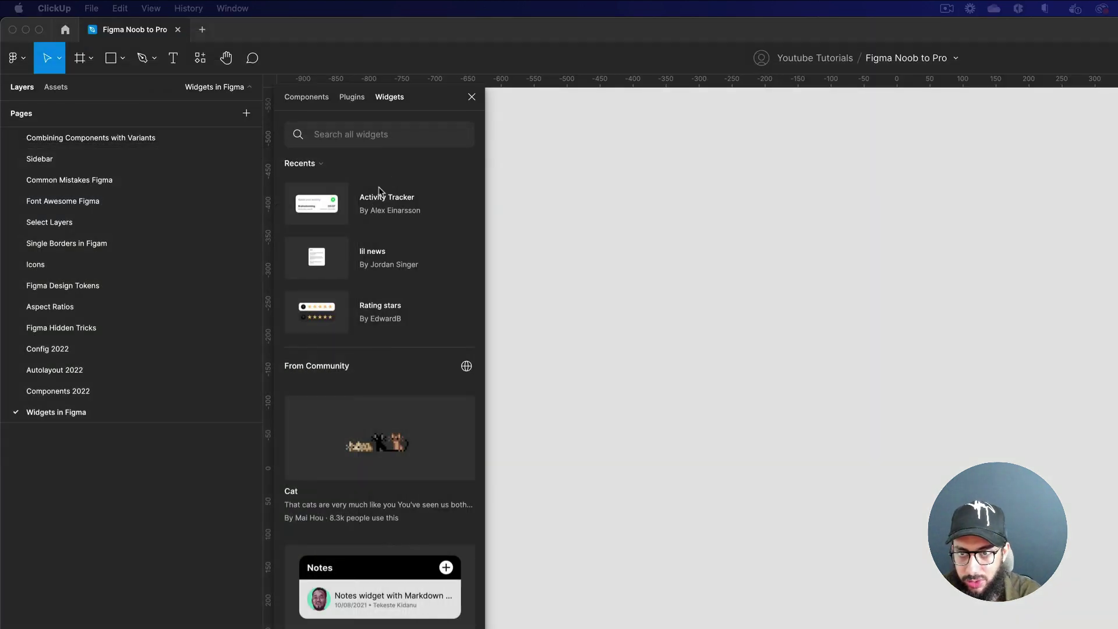
- Insert the Activity Tracker widget from the Widgets recents onto the canvas
{"action": "left_click", "coordinate": [390, 175]}
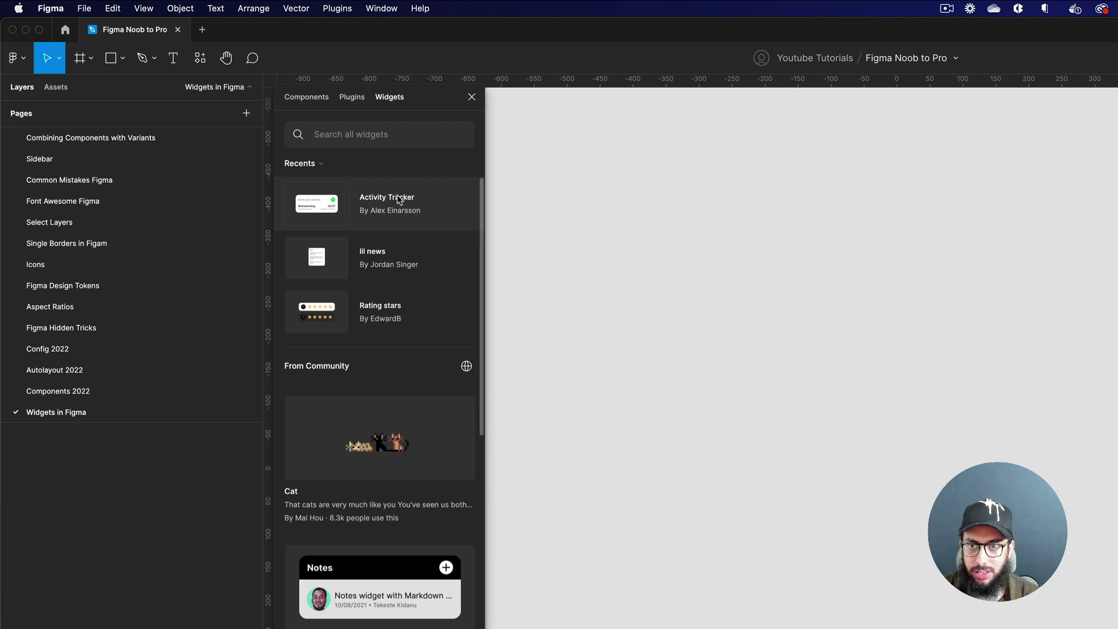
{"action": "left_click", "coordinate": [373, 204]}
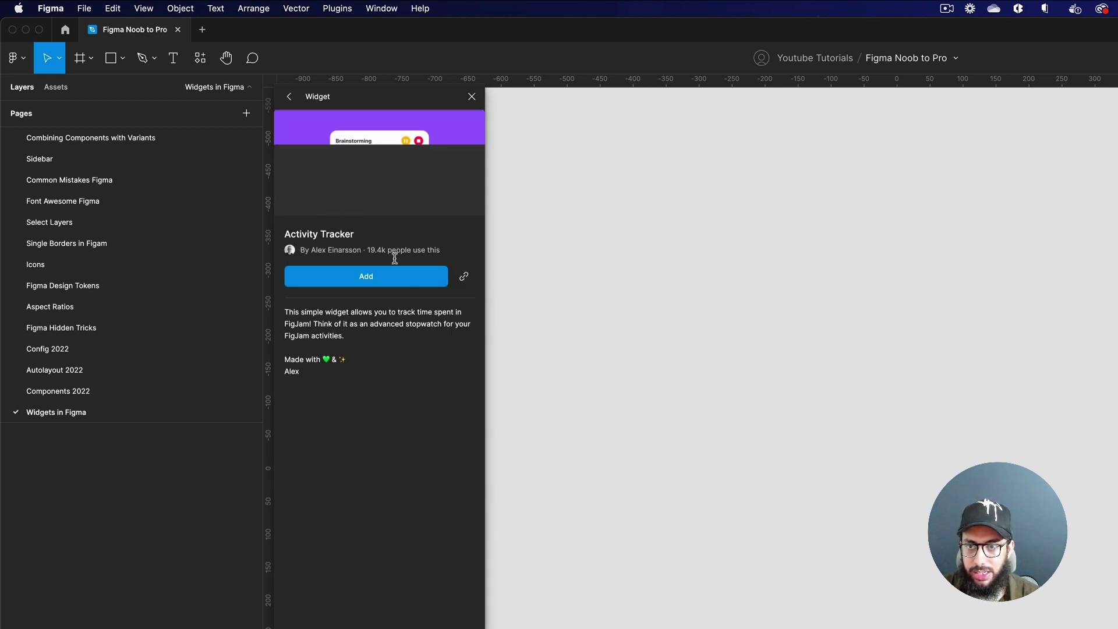
{"action": "left_click", "coordinate": [389, 278]}
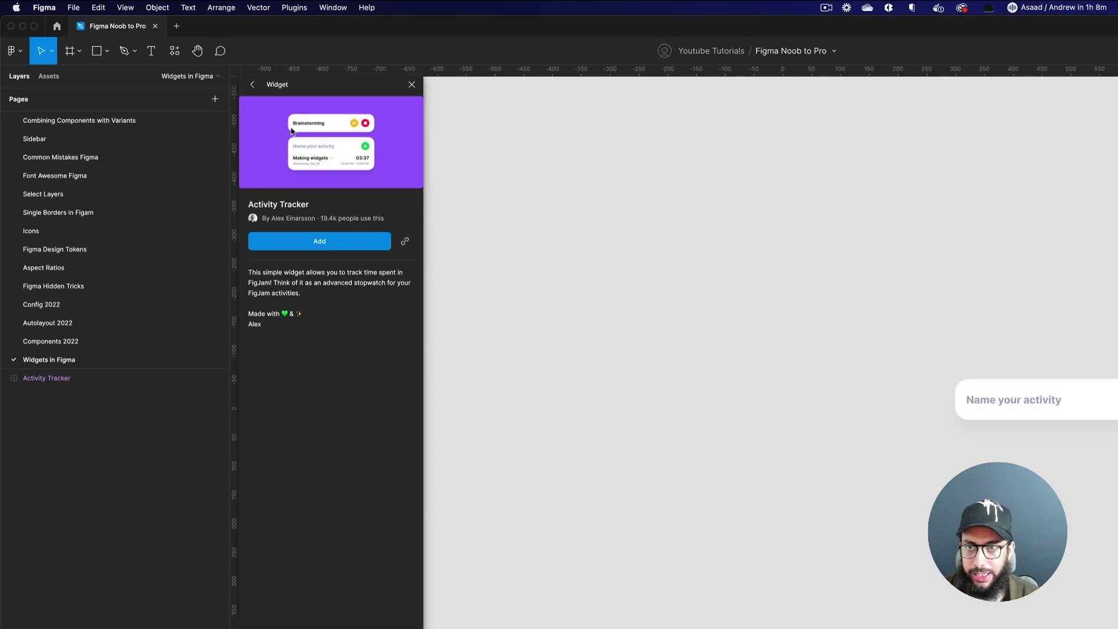
- Return to the widgets list and re-dock the resources panel beside the layers
{"action": "left_click", "coordinate": [255, 87]}
{"action": "scroll", "coordinate": [984, 312], "scroll_direction": "right", "scroll_amount": 5}
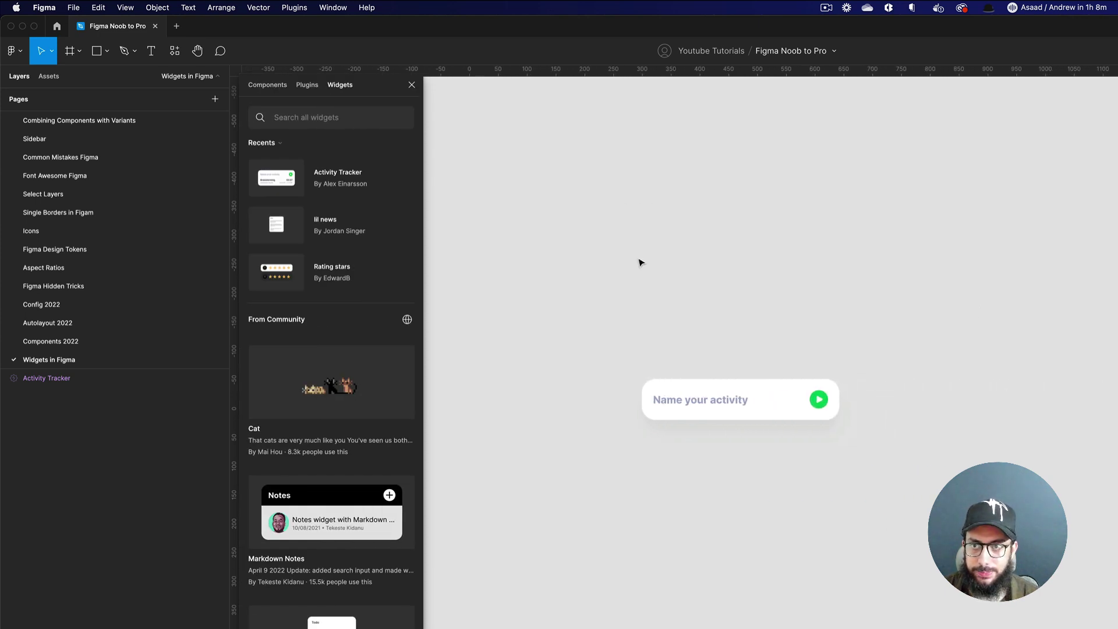
{"action": "left_click_drag", "start_coordinate": [386, 91], "coordinate": [268, 81]}
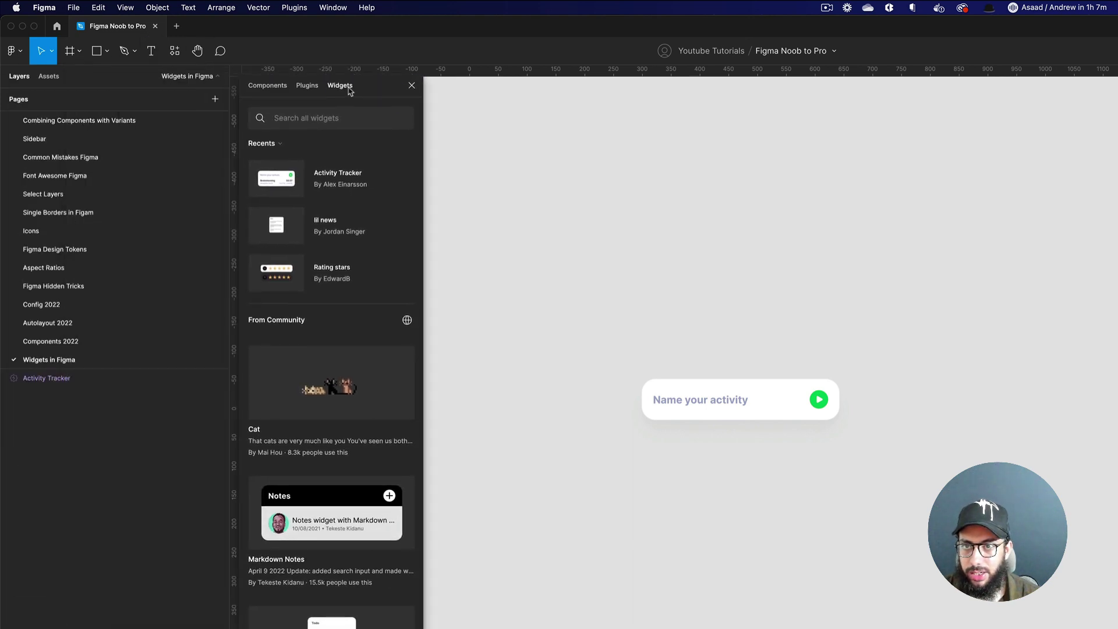
{"action": "left_click", "coordinate": [411, 85]}
{"action": "left_click", "coordinate": [174, 51]}
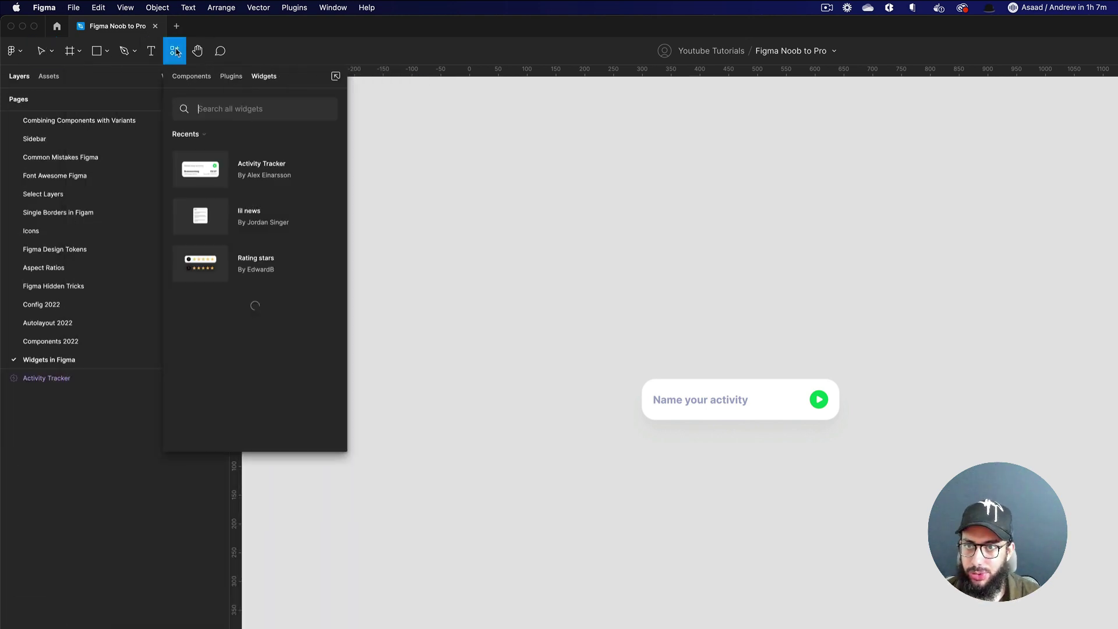
{"action": "left_click", "coordinate": [336, 77]}
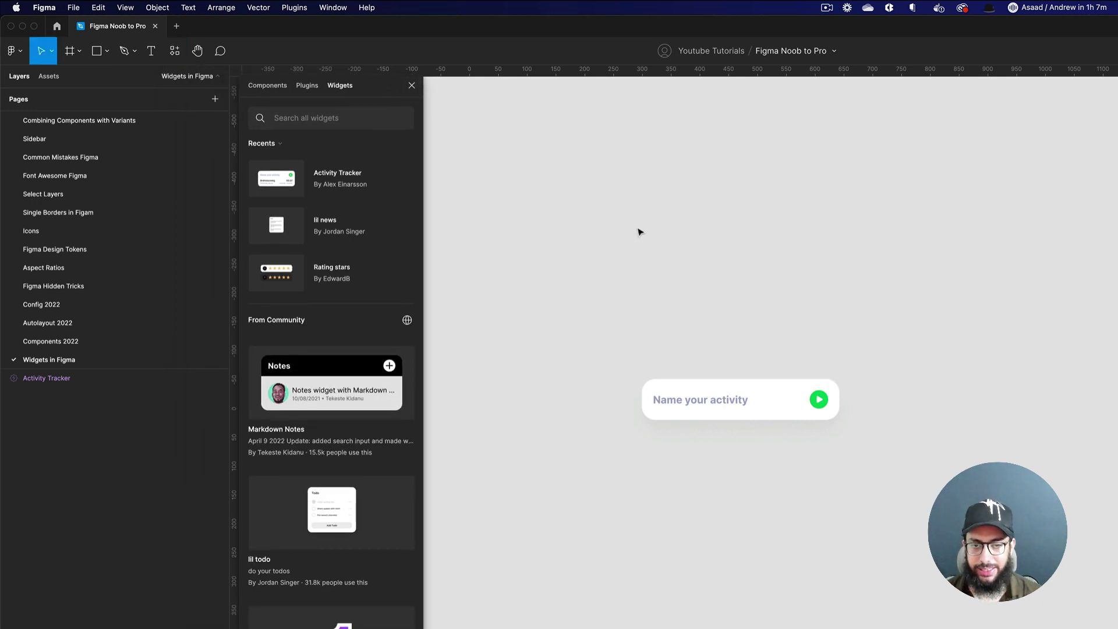
- Select the Activity Tracker widget and start editing its 'Name your activity' field
{"action": "left_click", "coordinate": [772, 389]}
{"action": "left_click", "coordinate": [772, 389]}
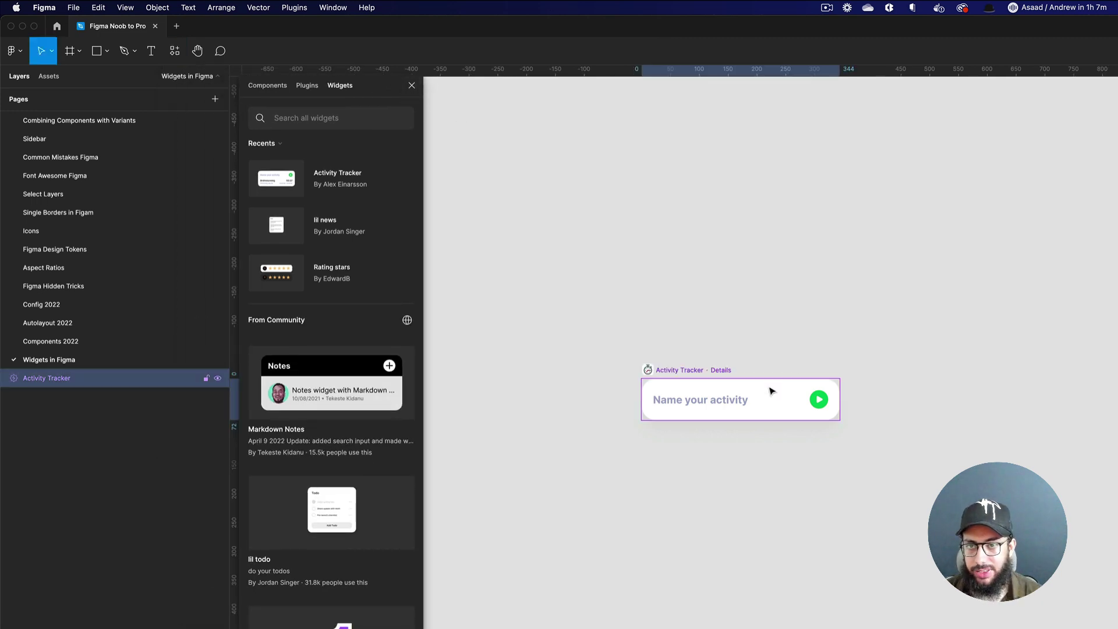
{"action": "left_click", "coordinate": [739, 398]}
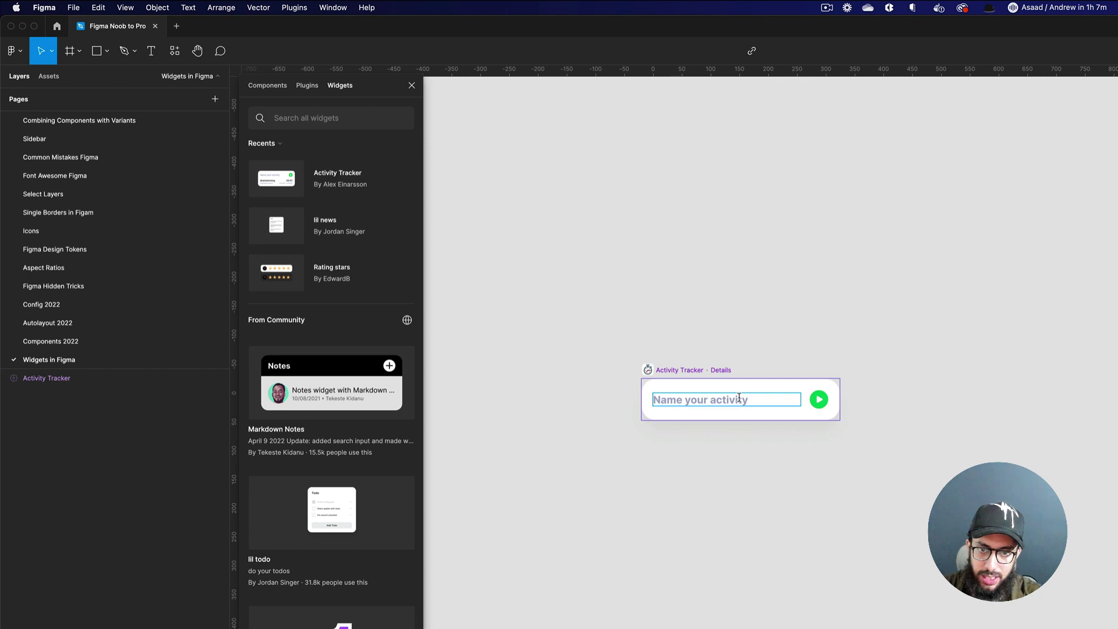
- Name an activity 'Brainstorming' and time it with a start and stop
{"action": "type", "text": "Brainstorming"}
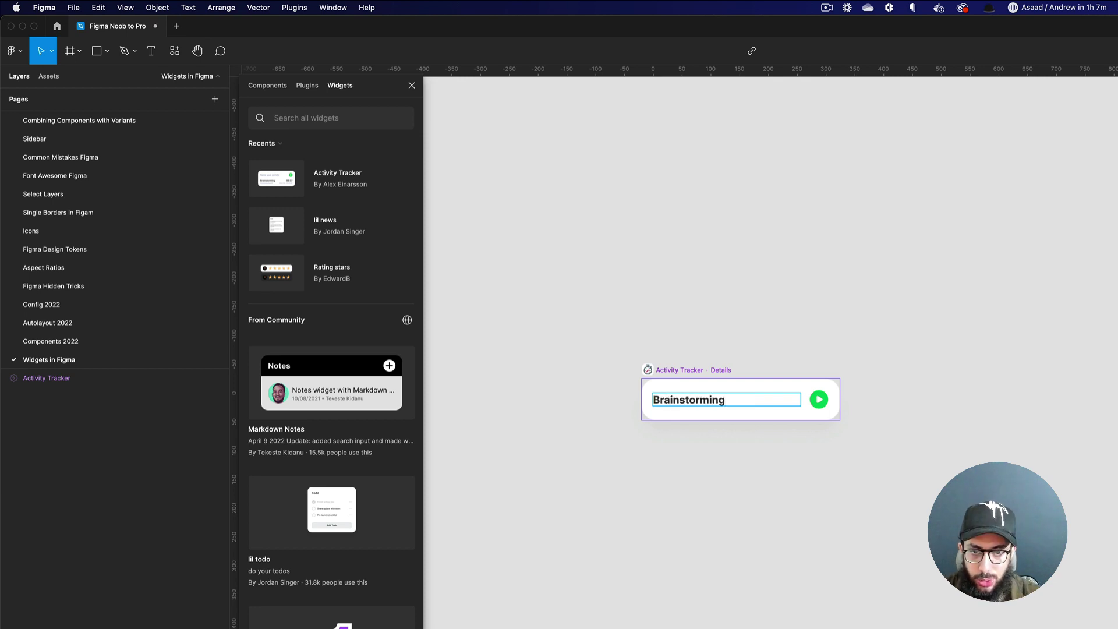
{"action": "left_click", "coordinate": [822, 401]}
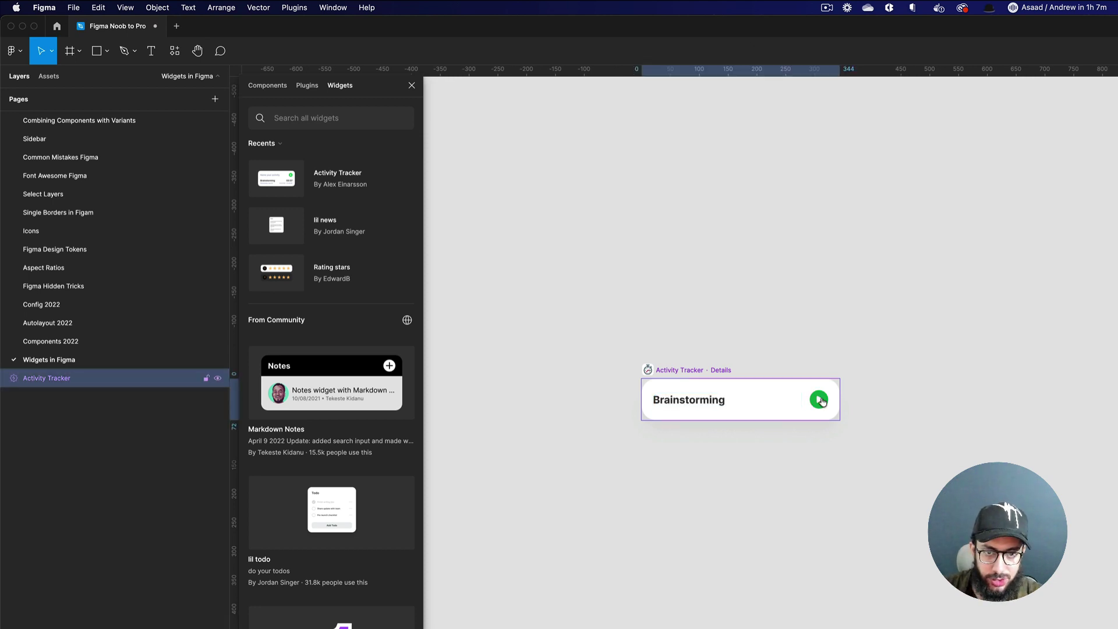
{"action": "left_click", "coordinate": [820, 400]}
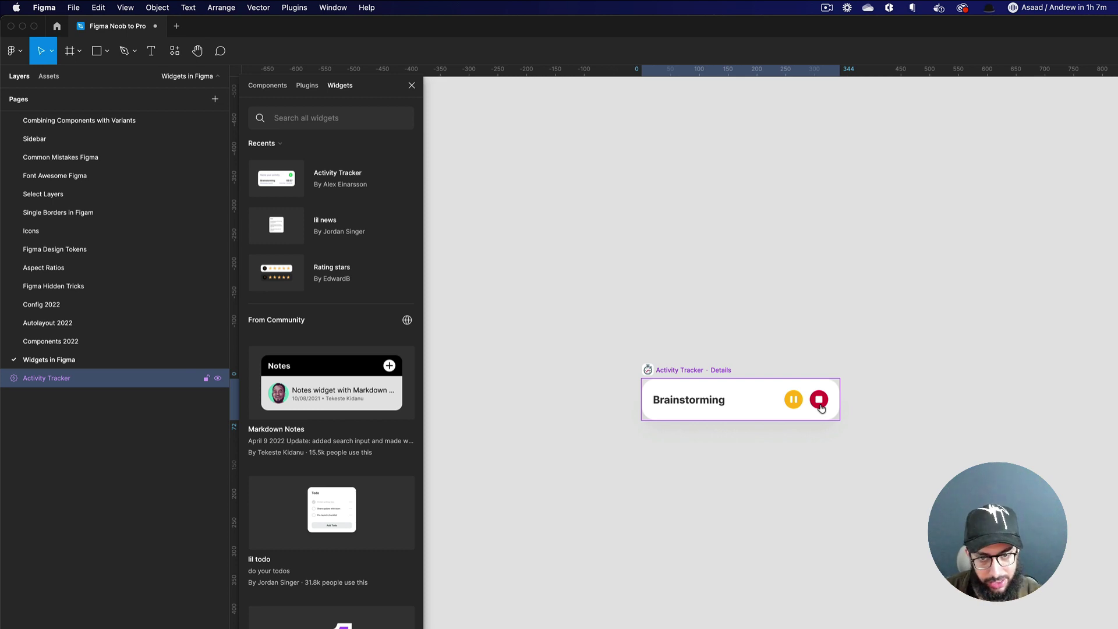
{"action": "left_click", "coordinate": [820, 400]}
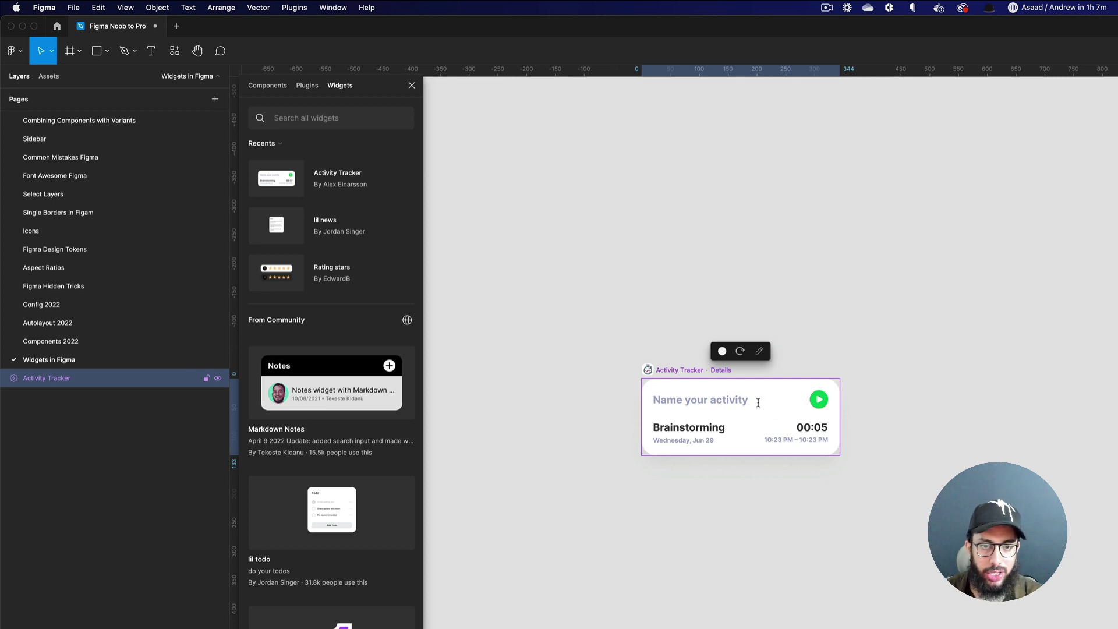
- Add and time an 'Ideation' activity, then deselect the widget
{"action": "left_click", "coordinate": [718, 400]}
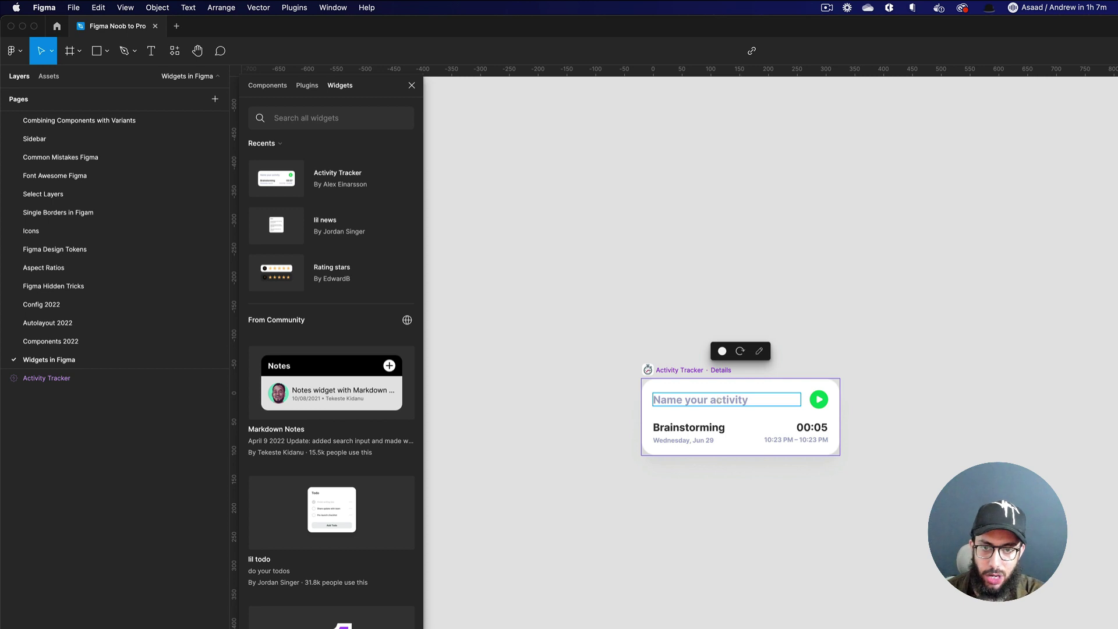
{"action": "type", "text": "IDea"}
{"action": "key", "text": "BackSpace"}
{"action": "key", "text": "BackSpace"}
{"action": "key", "text": "BackSpace"}
{"action": "type", "text": "Deati"}
{"action": "key", "text": "super+a"}
{"action": "key", "text": "BackSpace"}
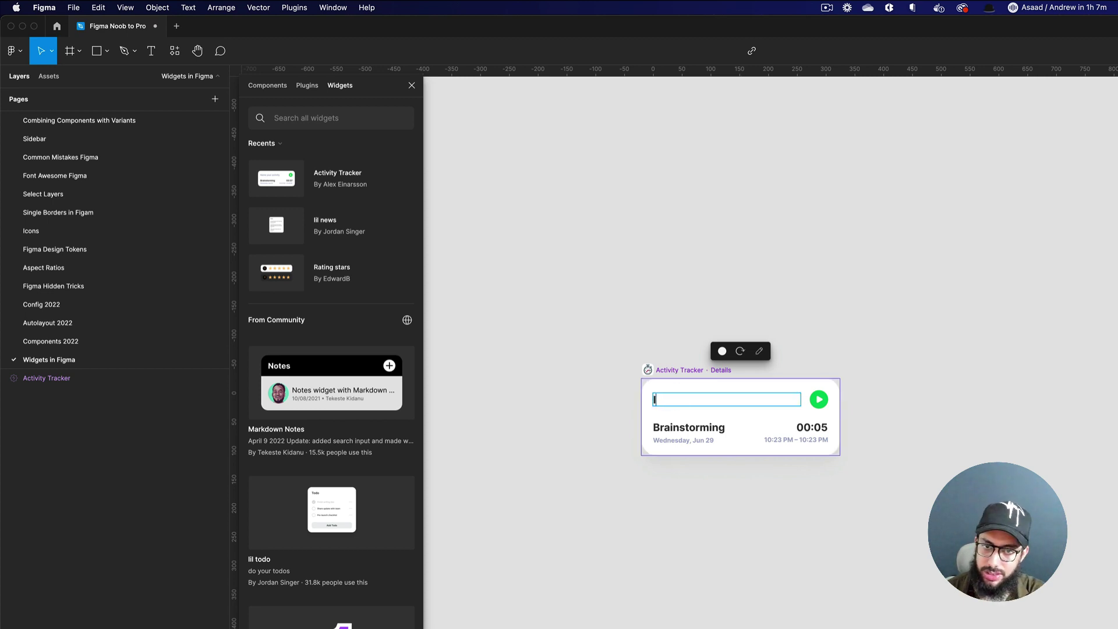
{"action": "type", "text": "Ideation"}
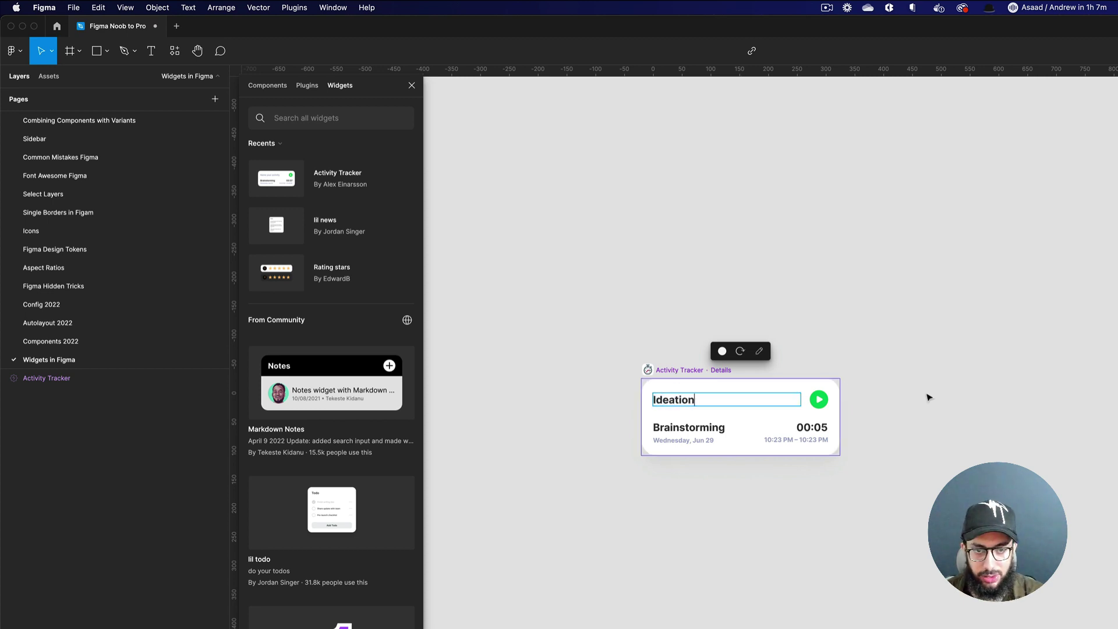
{"action": "left_click", "coordinate": [819, 400]}
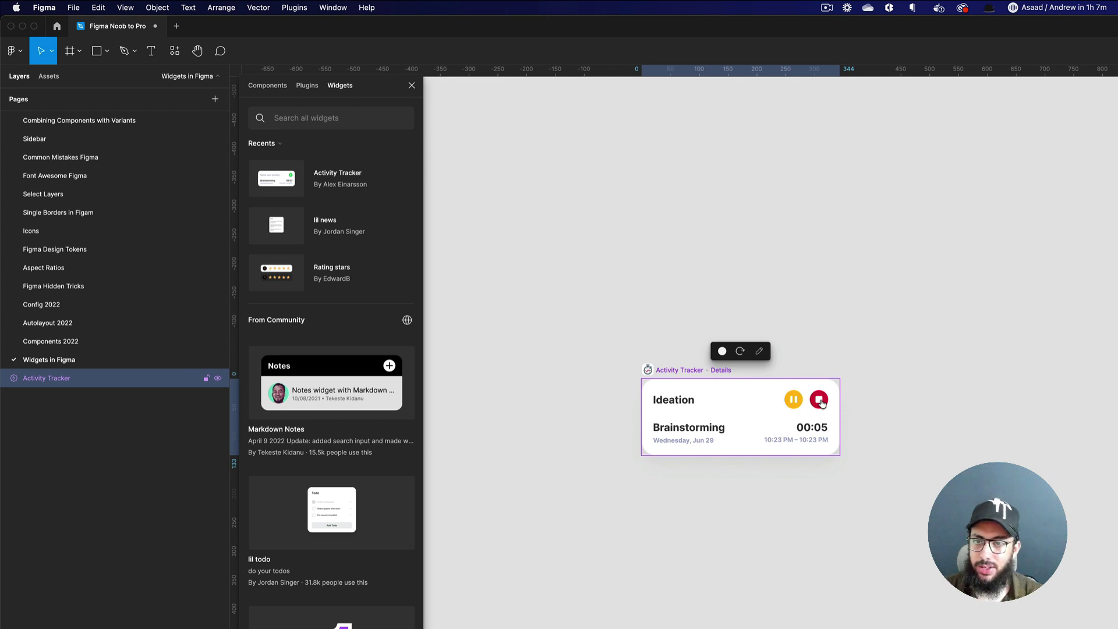
{"action": "left_click", "coordinate": [820, 402]}
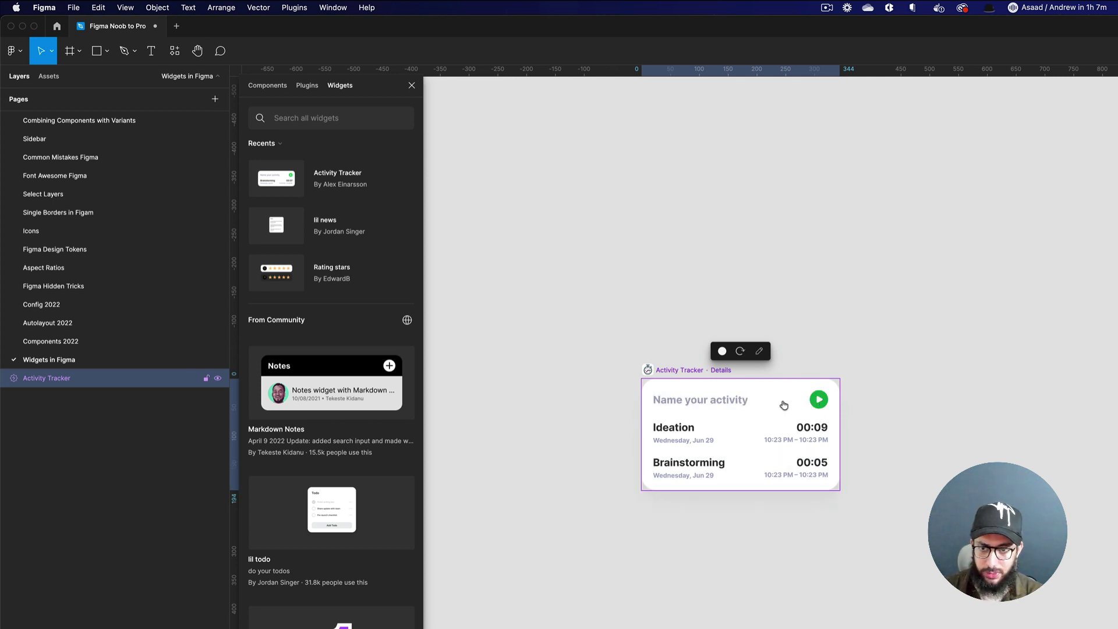
{"action": "scroll", "coordinate": [349, 290], "scroll_direction": "down", "scroll_amount": 10}
{"action": "scroll", "coordinate": [353, 291], "scroll_direction": "up", "scroll_amount": 3}
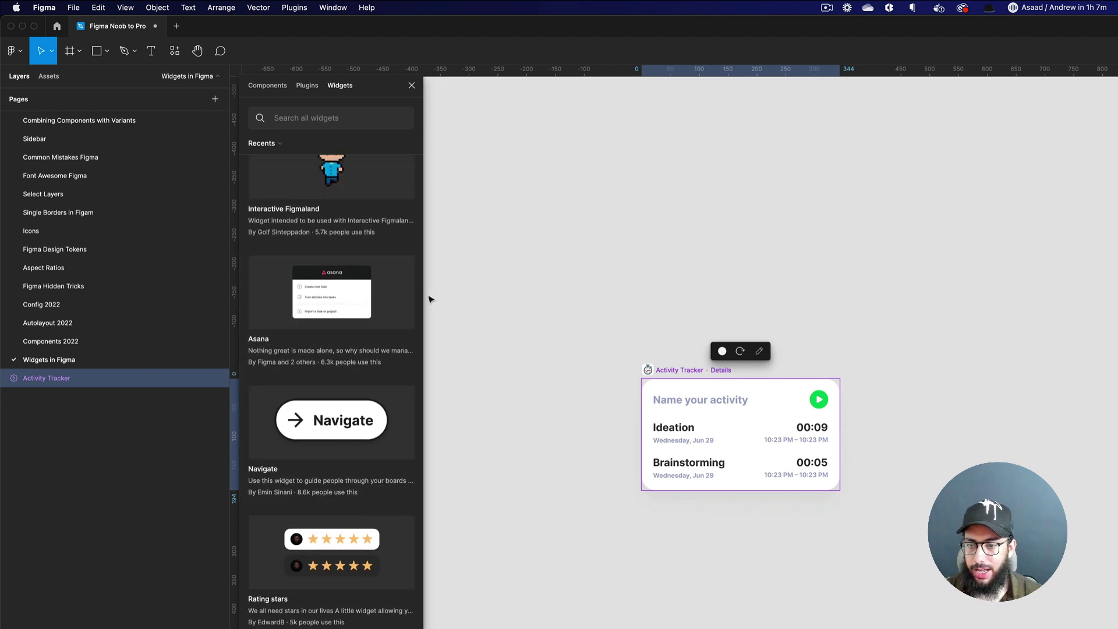
{"action": "left_click", "coordinate": [1074, 355]}
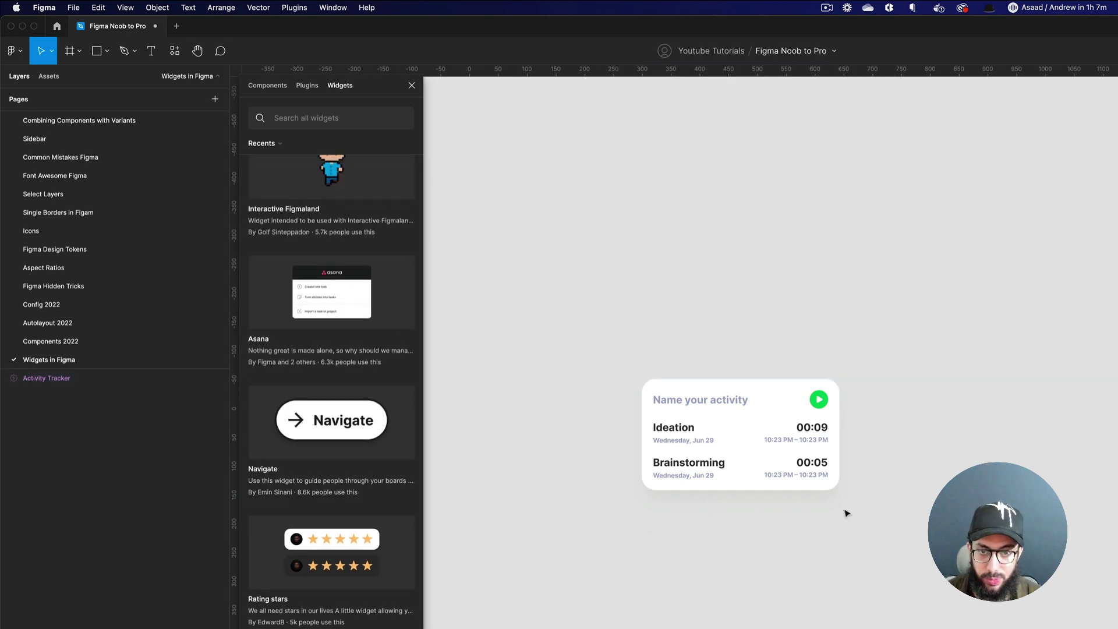
- Delete the Activity Tracker widget and draw frames on the canvas
{"action": "left_click", "coordinate": [833, 469]}
{"action": "key", "text": "Delete"}
{"action": "key", "text": "f"}
{"action": "left_click_drag", "start_coordinate": [550, 253], "coordinate": [873, 628]}
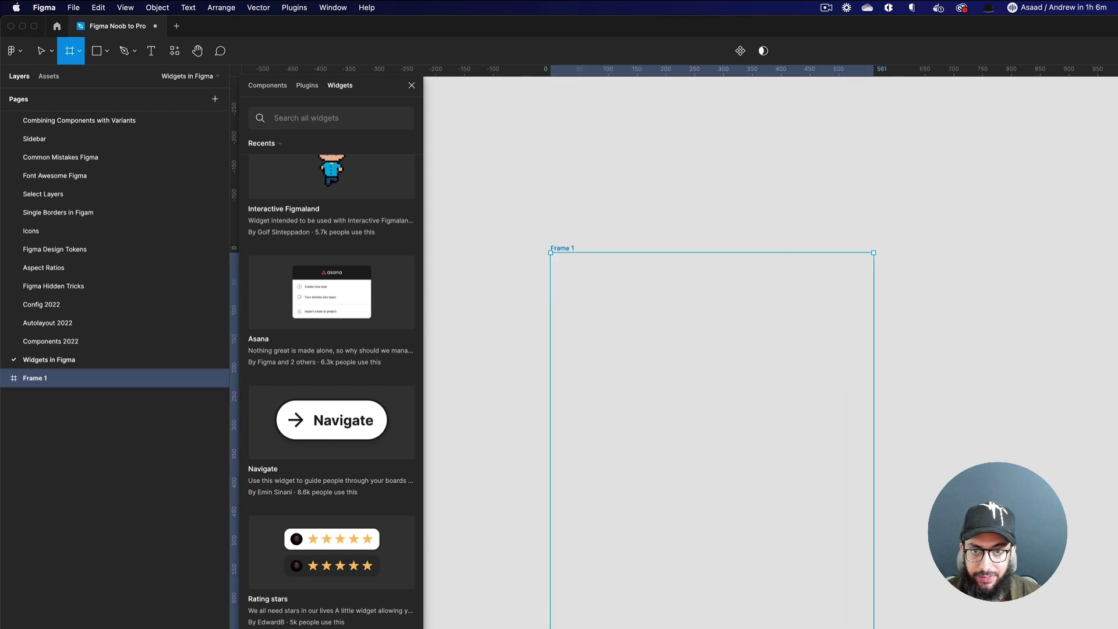
{"action": "scroll", "coordinate": [758, 408], "scroll_direction": "right", "scroll_amount": 5}
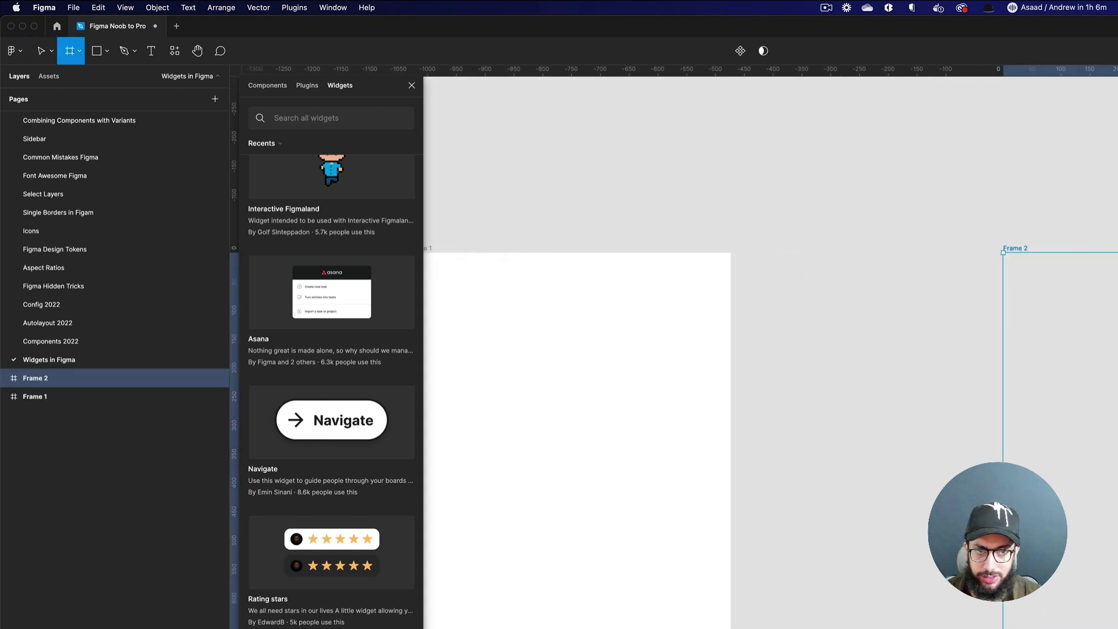
{"action": "key", "text": "v"}
{"action": "scroll", "coordinate": [914, 490], "scroll_direction": "left", "scroll_amount": 5}
{"action": "scroll", "coordinate": [914, 489], "scroll_direction": "up", "scroll_amount": 4}
{"action": "scroll", "coordinate": [946, 421], "scroll_direction": "down", "scroll_amount": 3}
{"action": "scroll", "coordinate": [946, 421], "scroll_direction": "right", "scroll_amount": 1}
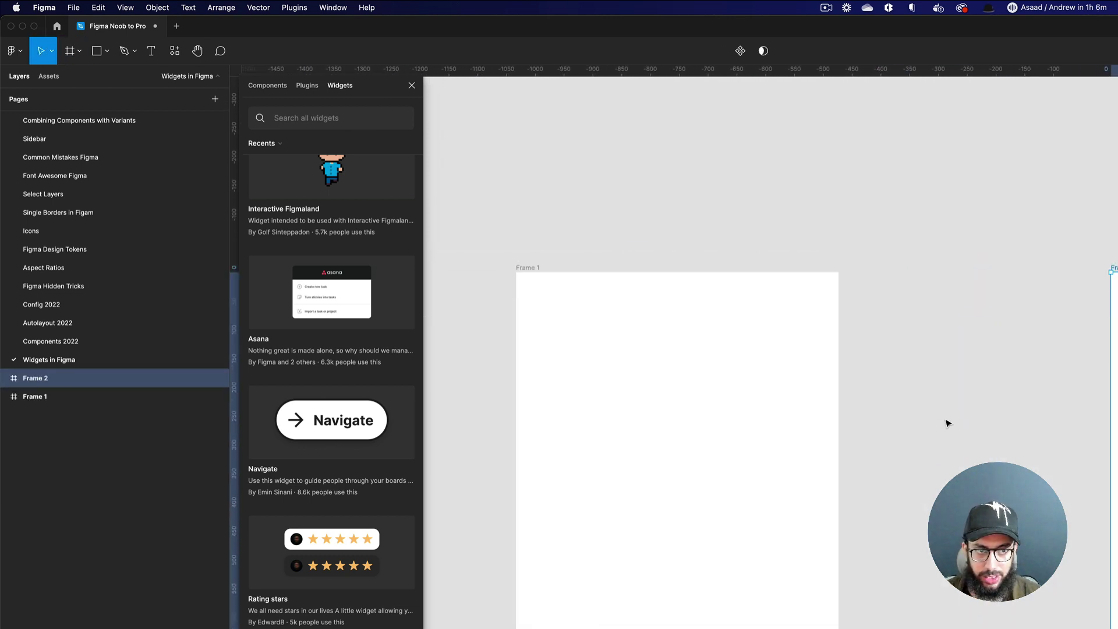
- Rename the frames 'About' and 'Home', then insert the Navigate widget
{"action": "key", "text": "super+r"}
{"action": "type", "text": "About"}
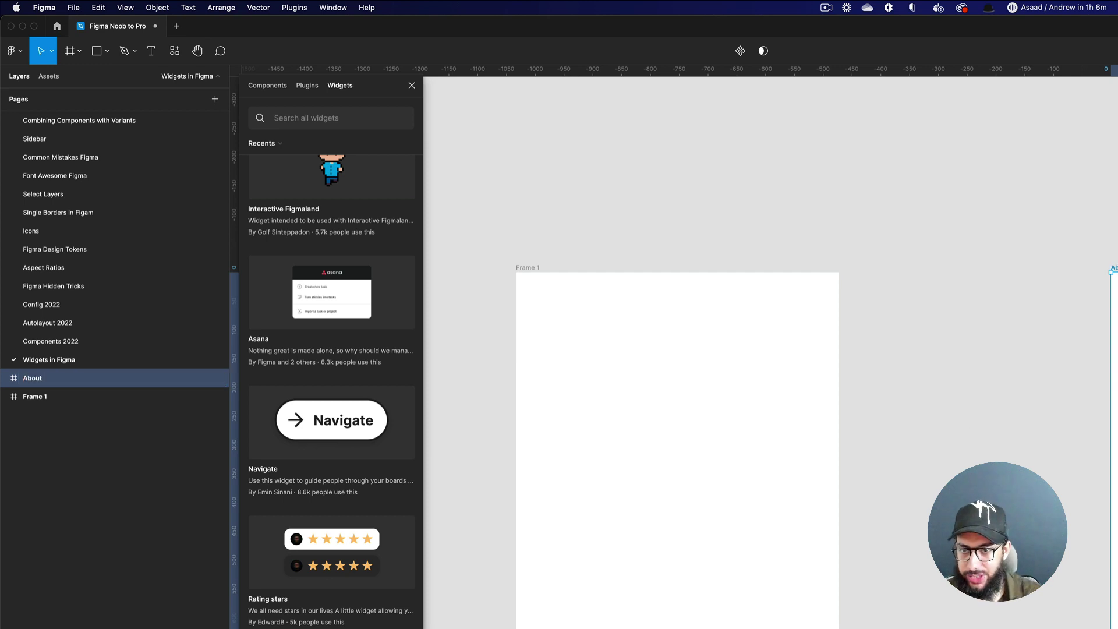
{"action": "key", "text": "Tab"}
{"action": "type", "text": "Home"}
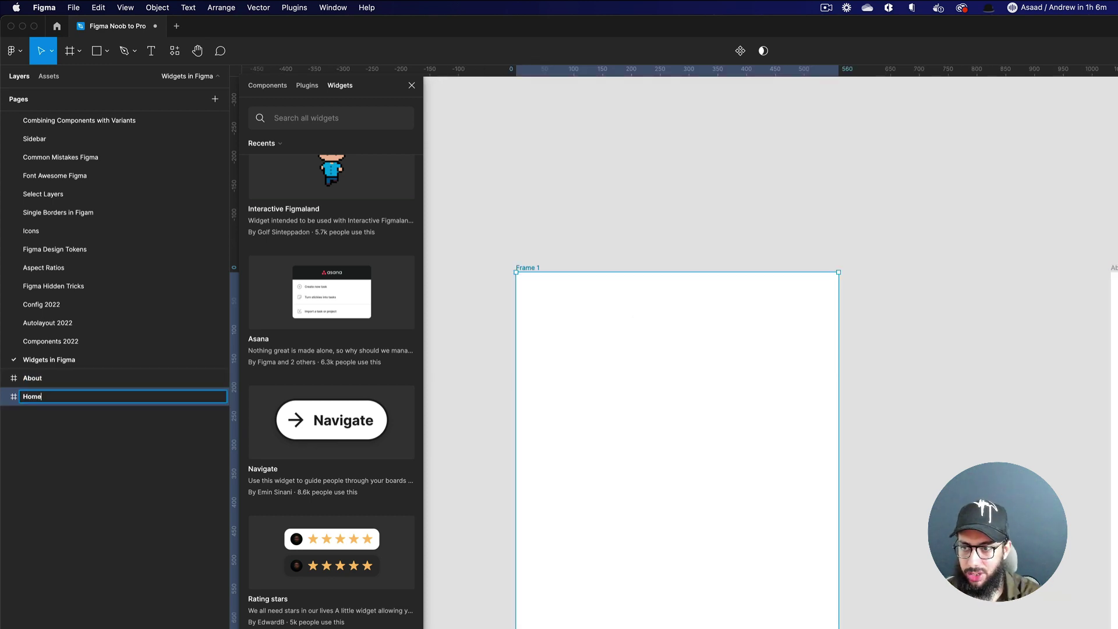
{"action": "key", "text": "Return"}
{"action": "left_click", "coordinate": [335, 411]}
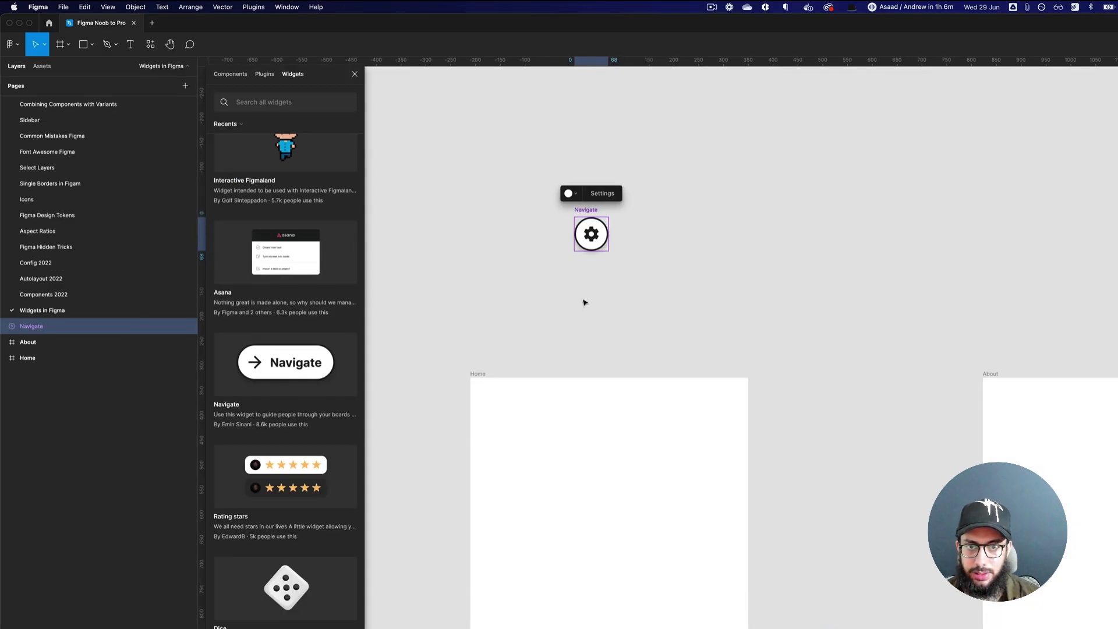
- Title the Navigate button 'Home' and set its destination to the Home frame
{"action": "left_click", "coordinate": [689, 273]}
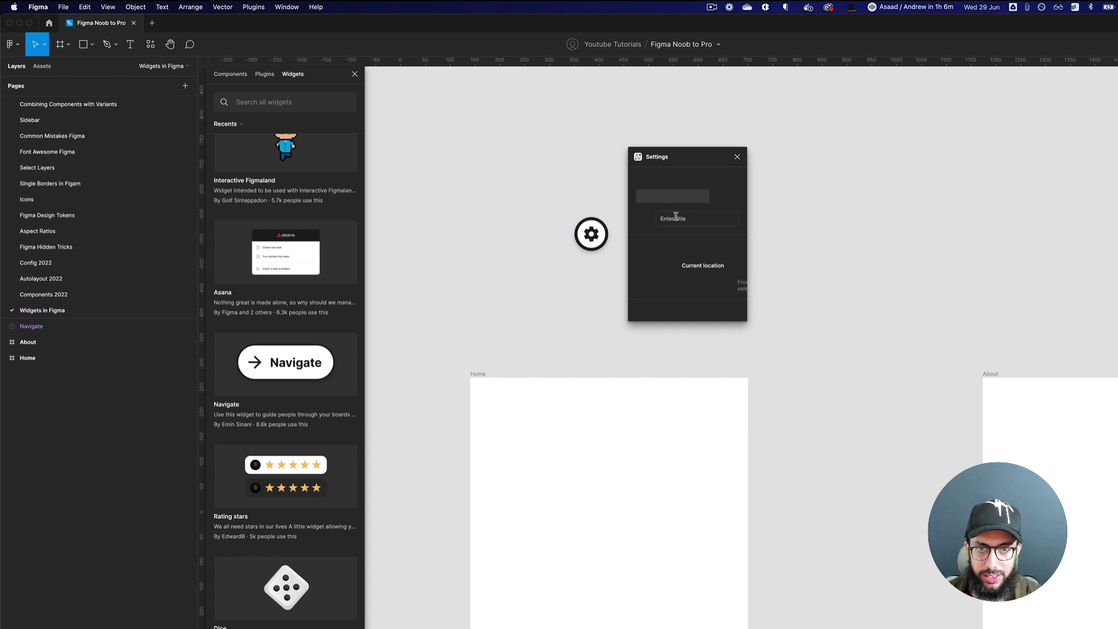
{"action": "left_click", "coordinate": [738, 157]}
{"action": "left_click", "coordinate": [591, 233]}
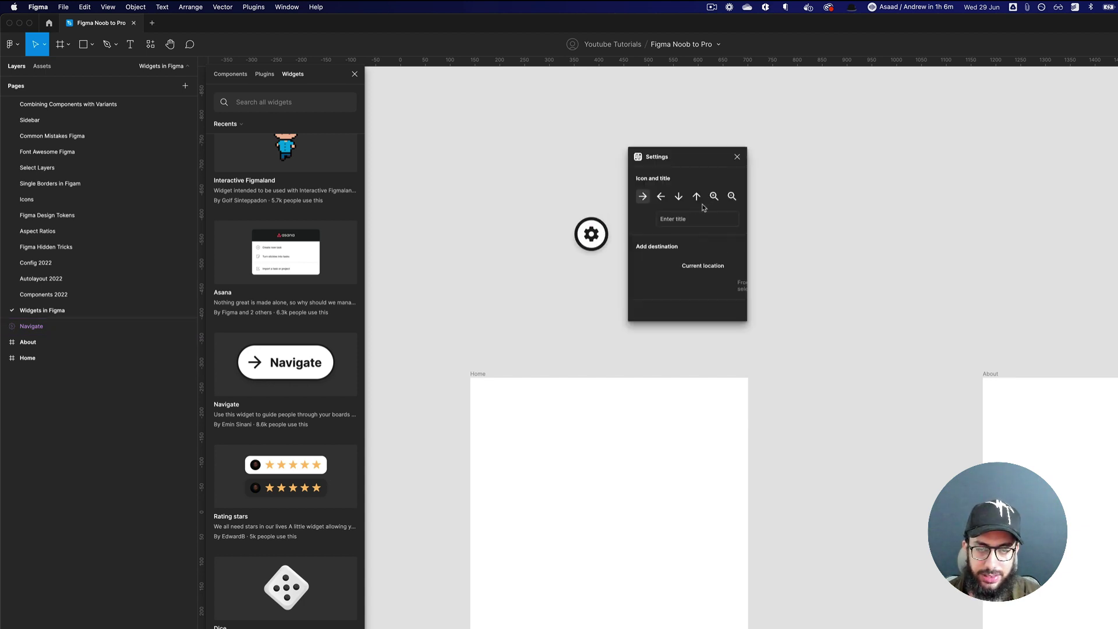
{"action": "left_click", "coordinate": [666, 215]}
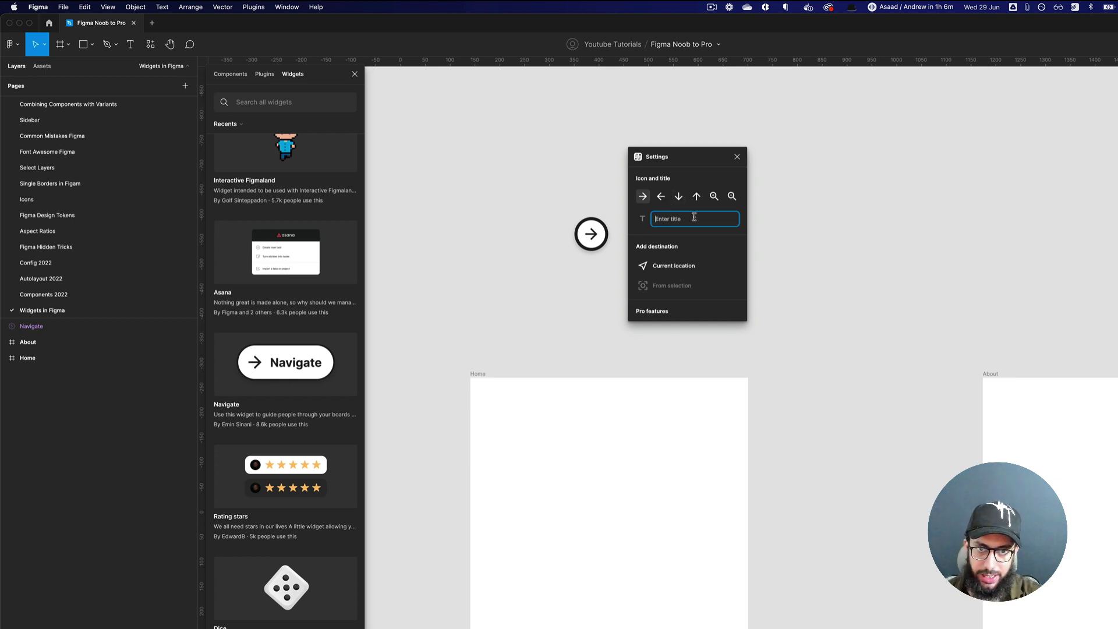
{"action": "type", "text": "Home"}
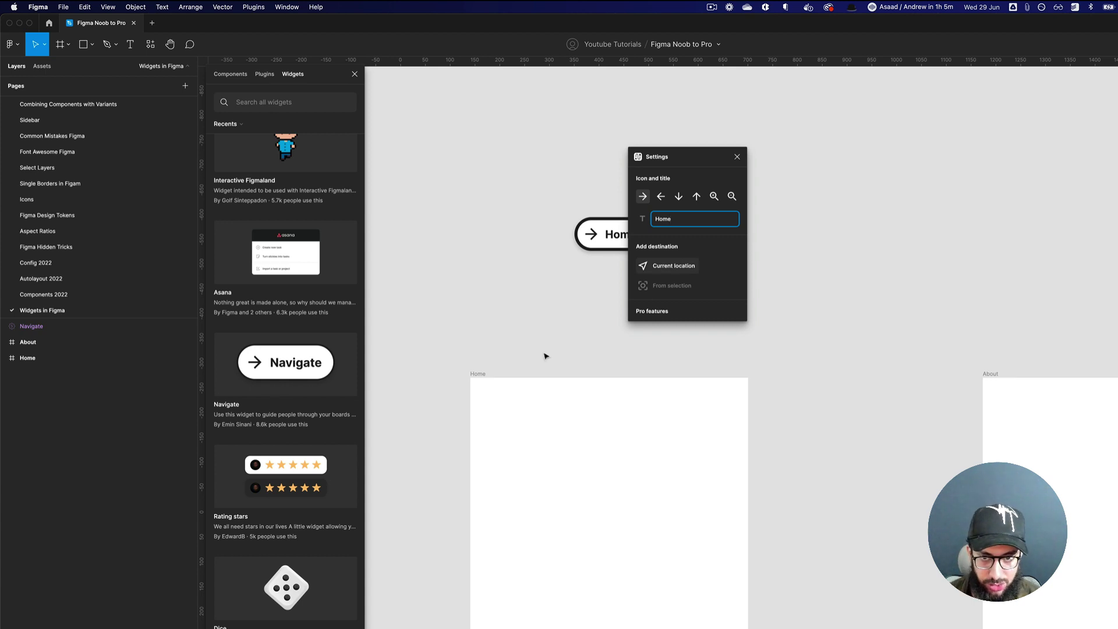
{"action": "left_click", "coordinate": [478, 374]}
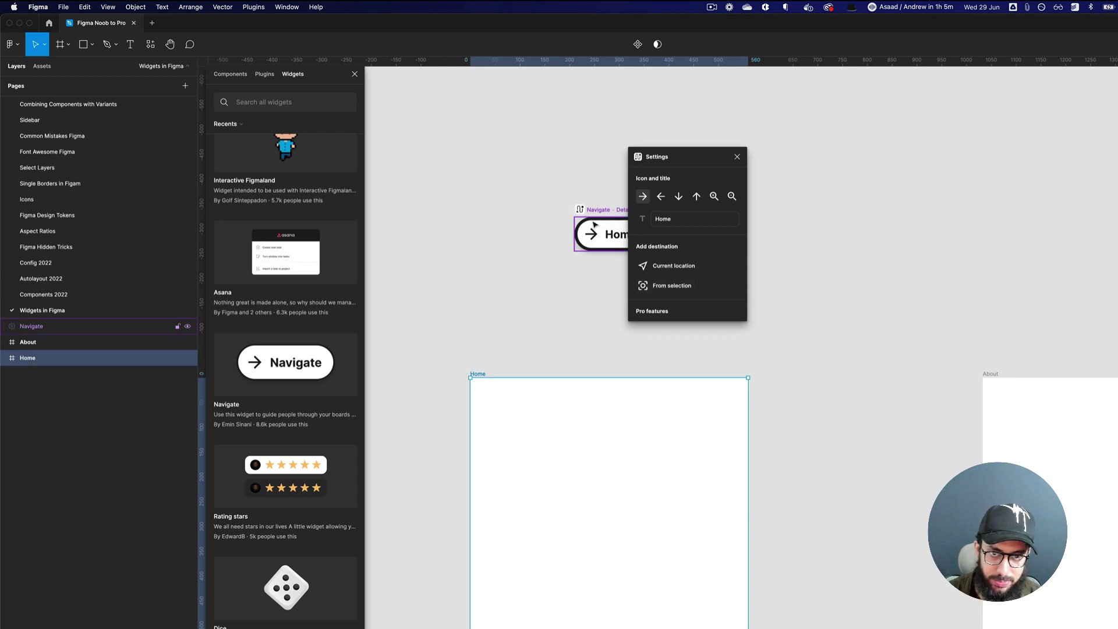
{"action": "left_click", "coordinate": [660, 287]}
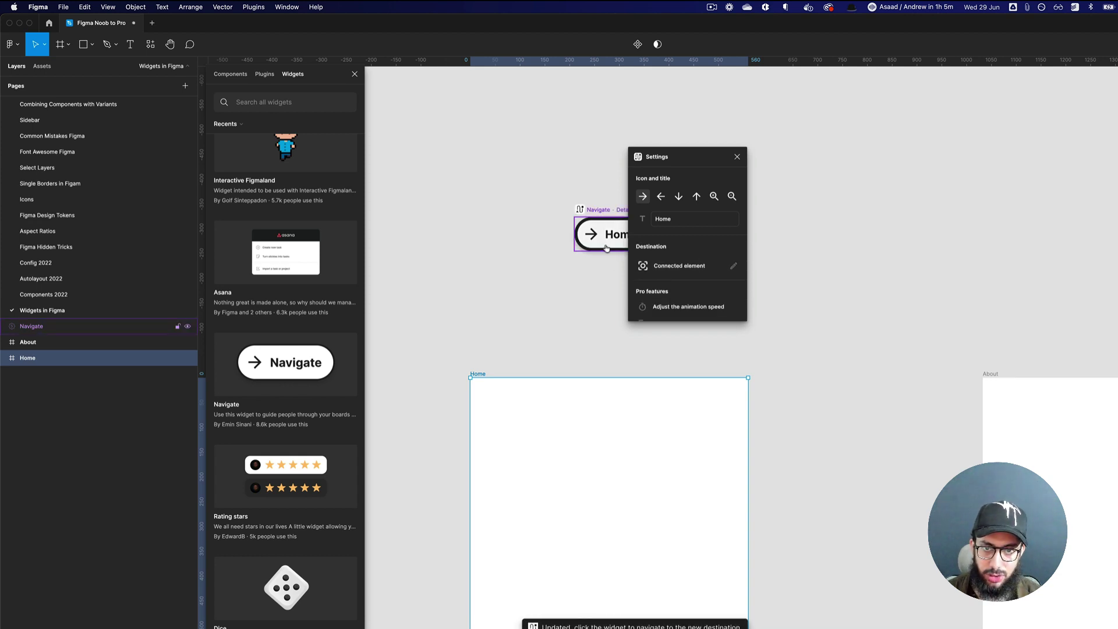
{"action": "left_click", "coordinate": [738, 157]}
- Move the Home button up-left and test that it jumps to the Home frame
{"action": "left_click", "coordinate": [751, 167]}
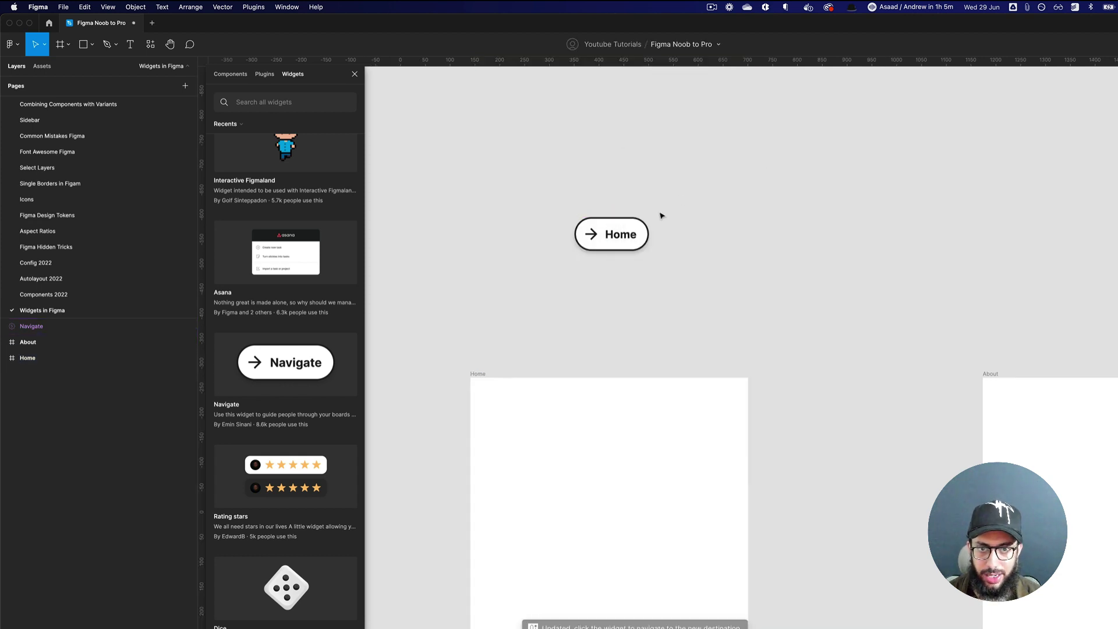
{"action": "scroll", "coordinate": [675, 215], "scroll_direction": "up", "scroll_amount": 5}
{"action": "left_click_drag", "start_coordinate": [593, 445], "coordinate": [500, 155]}
{"action": "scroll", "coordinate": [605, 291], "scroll_direction": "up", "scroll_amount": 6}
{"action": "left_click", "coordinate": [525, 436]}
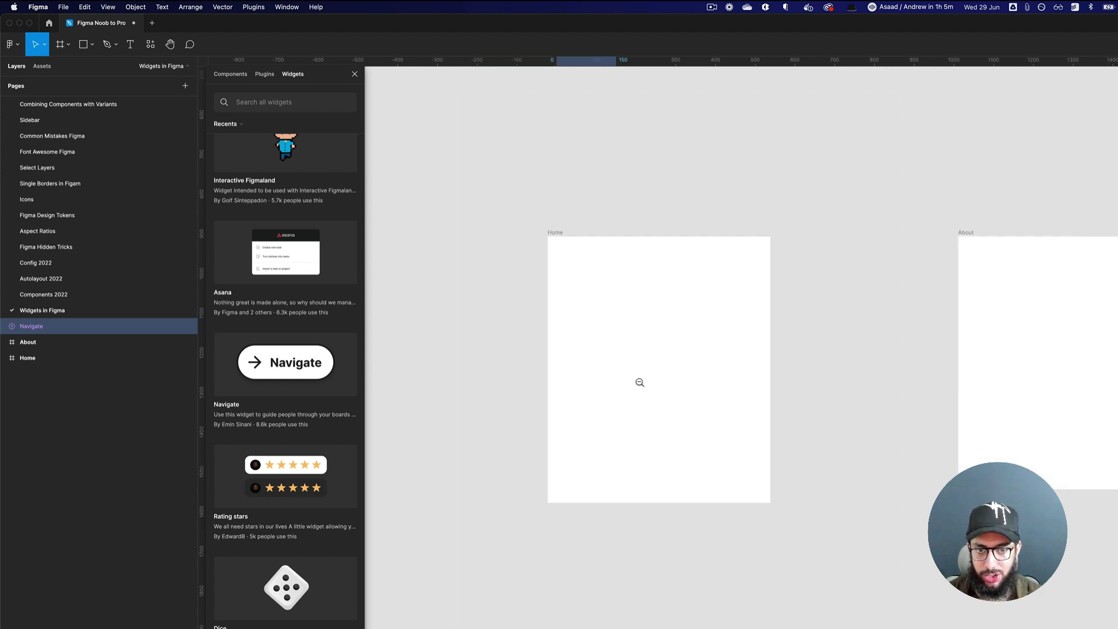
- Copy the Home button to its right and retitle the copy 'About'
{"action": "left_click_drag", "start_coordinate": [554, 233], "coordinate": [702, 234]}
{"action": "left_click", "coordinate": [711, 230]}
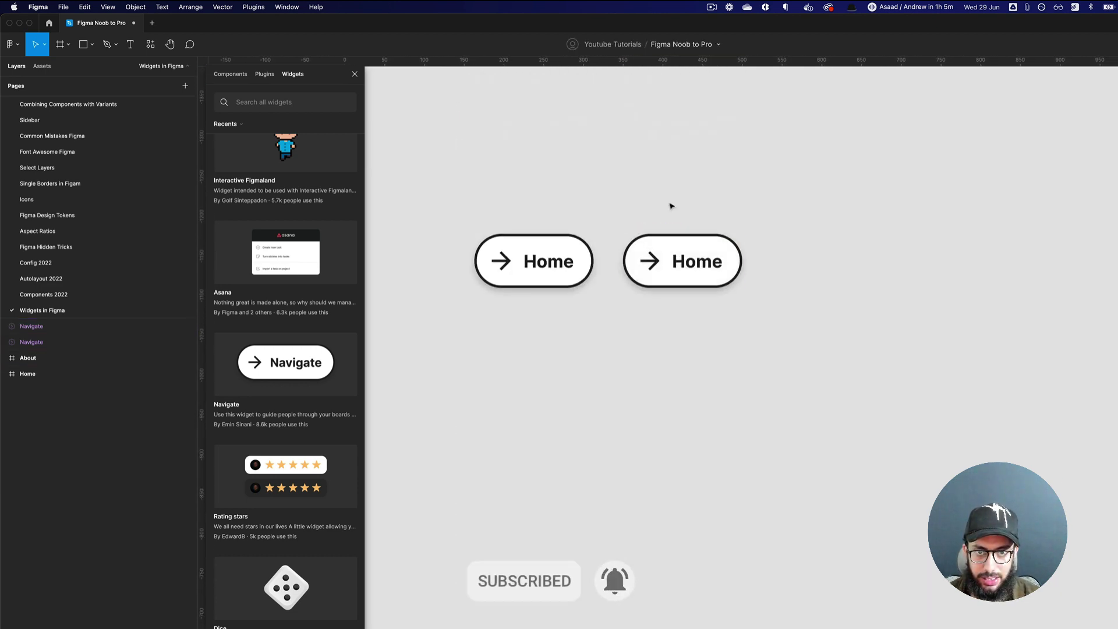
{"action": "left_click_drag", "start_coordinate": [600, 200], "coordinate": [801, 318]}
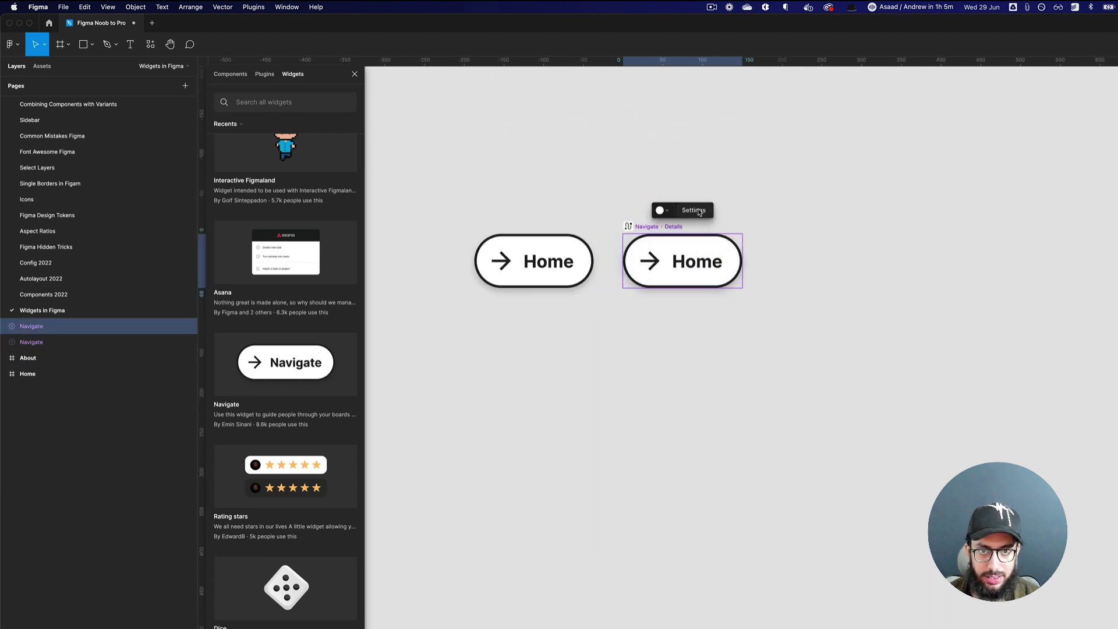
{"action": "left_click", "coordinate": [694, 211]}
{"action": "left_click", "coordinate": [820, 248]}
{"action": "key", "text": "super+a"}
{"action": "type", "text": "About"}
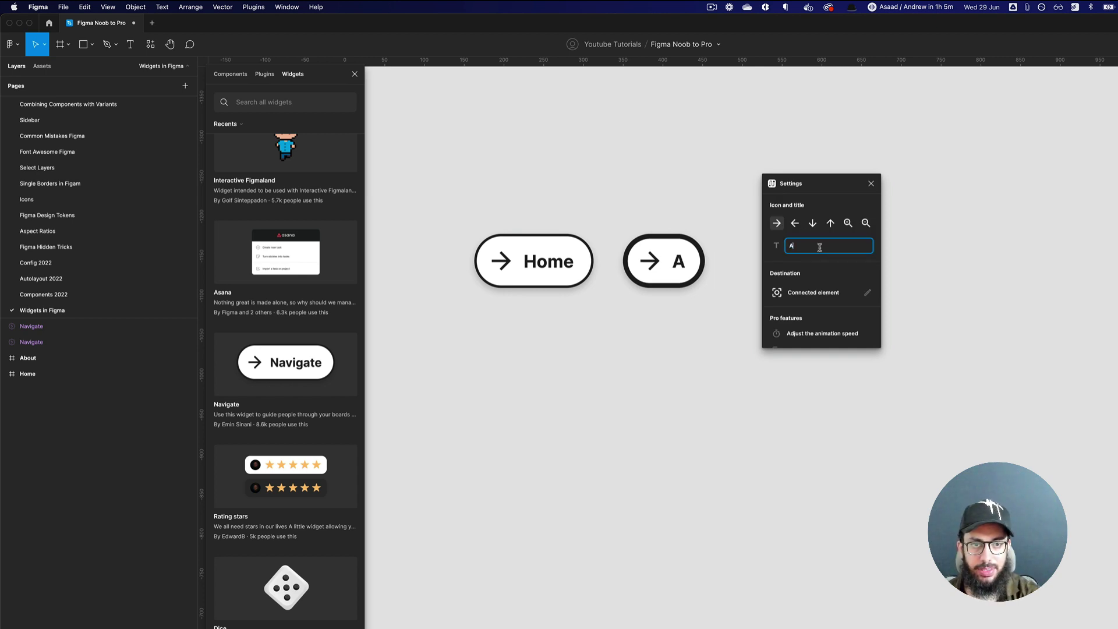
{"action": "left_click", "coordinate": [862, 450]}
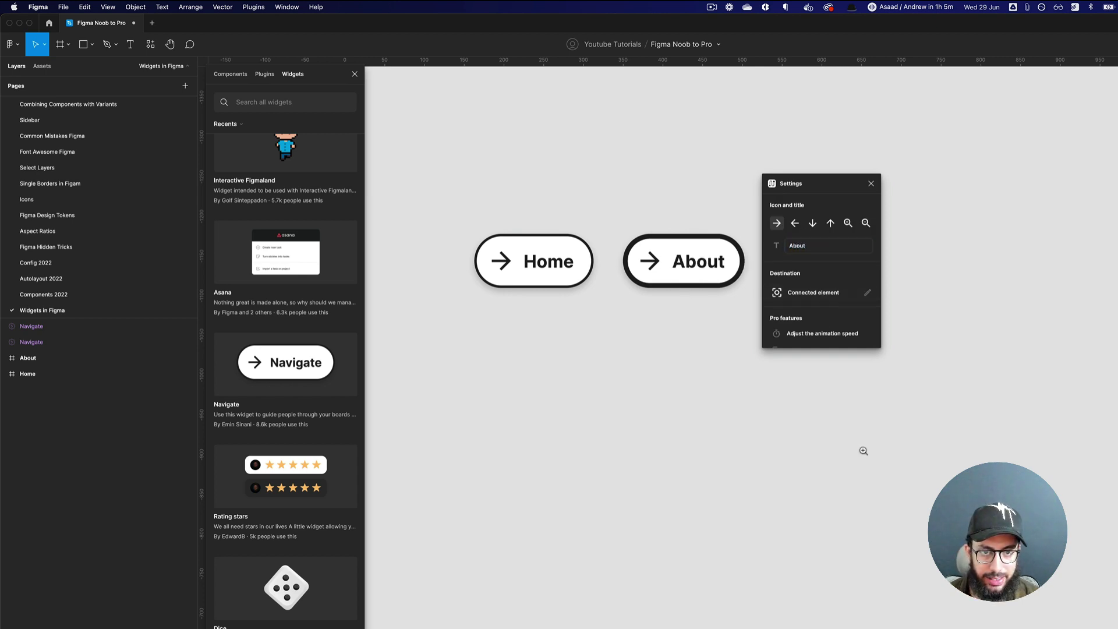
- Set the About button's destination to the About frame
{"action": "scroll", "coordinate": [861, 449], "scroll_direction": "down", "scroll_amount": 5}
{"action": "left_click_drag", "start_coordinate": [859, 427], "coordinate": [644, 229]}
{"action": "left_click", "coordinate": [832, 467]}
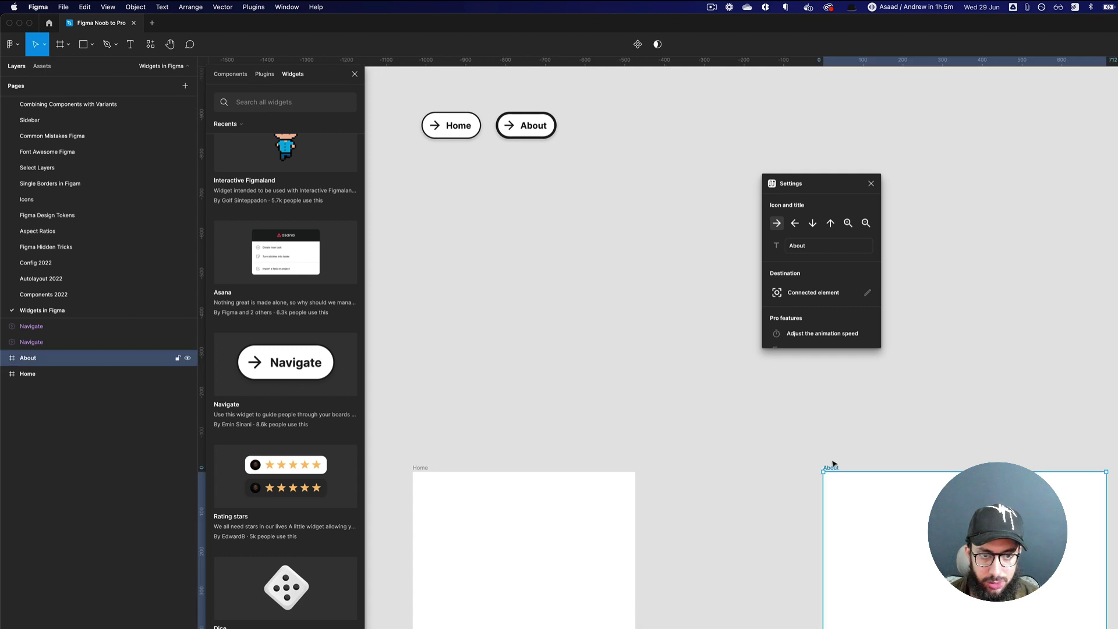
{"action": "left_click", "coordinate": [869, 294]}
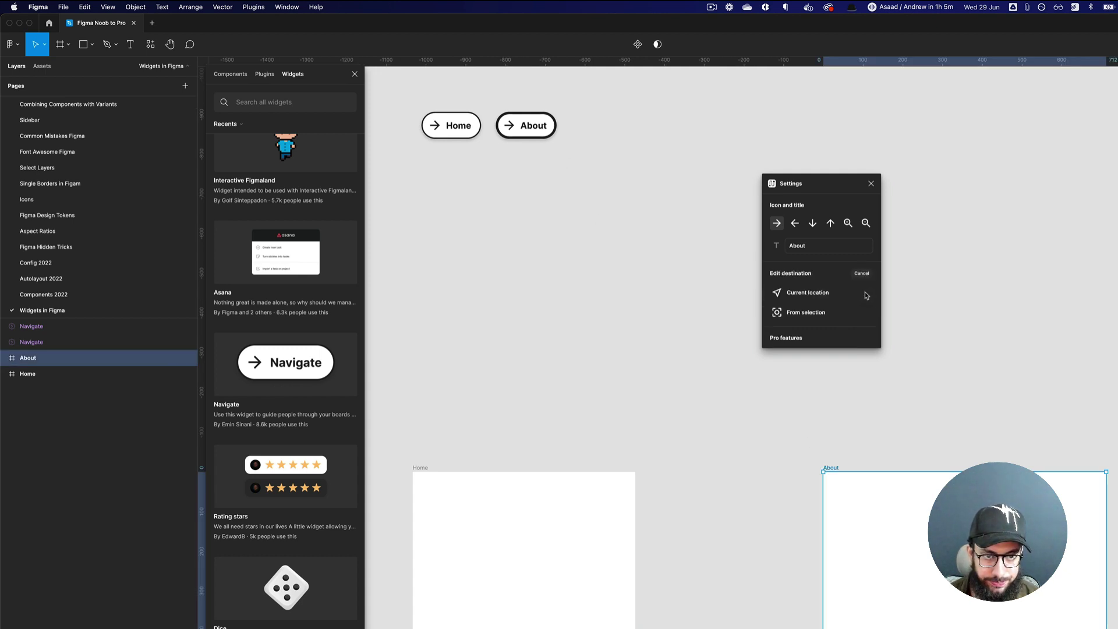
{"action": "left_click", "coordinate": [809, 312]}
{"action": "left_click", "coordinate": [560, 199]}
{"action": "scroll", "coordinate": [585, 237], "scroll_direction": "up", "scroll_amount": 2}
{"action": "scroll", "coordinate": [585, 237], "scroll_direction": "left", "scroll_amount": 2}
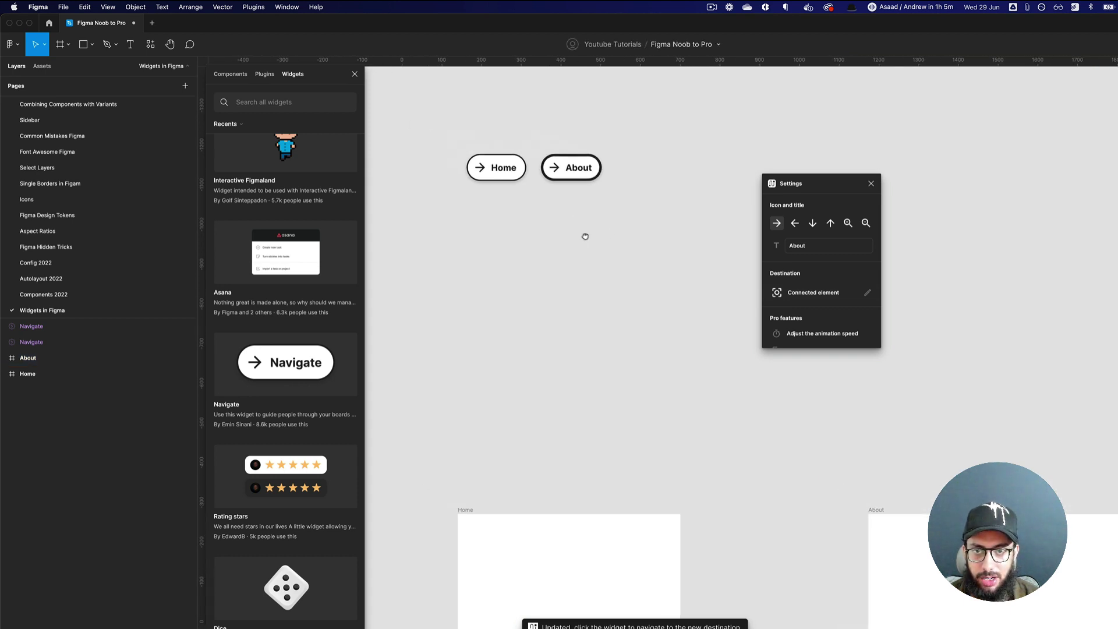
{"action": "left_click", "coordinate": [571, 175]}
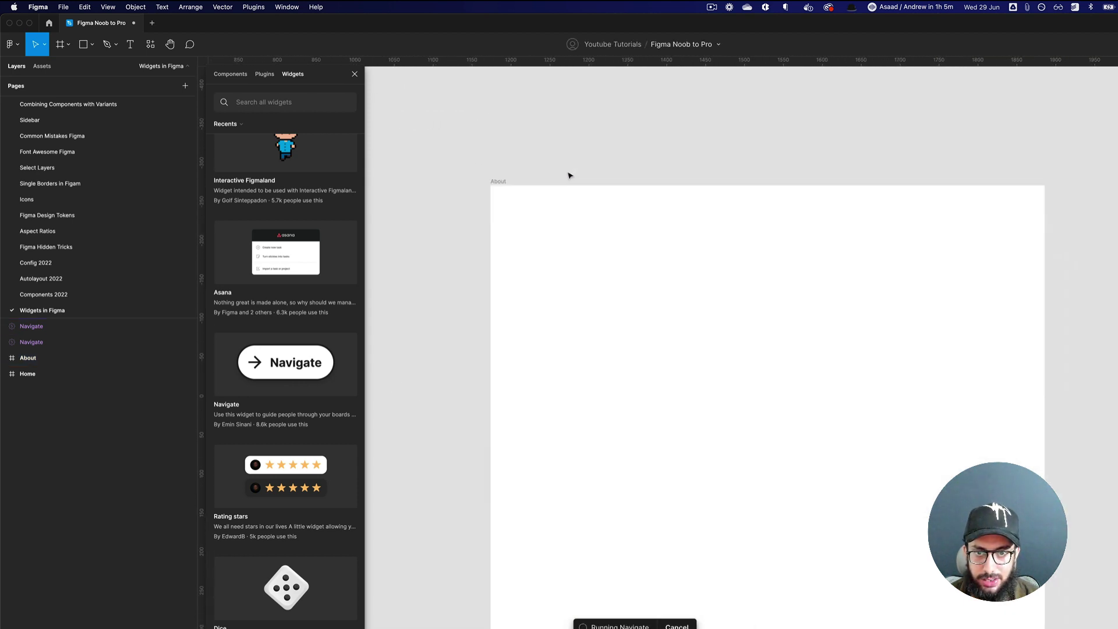
{"action": "scroll", "coordinate": [527, 161], "scroll_direction": "up", "scroll_amount": 15}
{"action": "scroll", "coordinate": [527, 161], "scroll_direction": "left", "scroll_amount": 15}
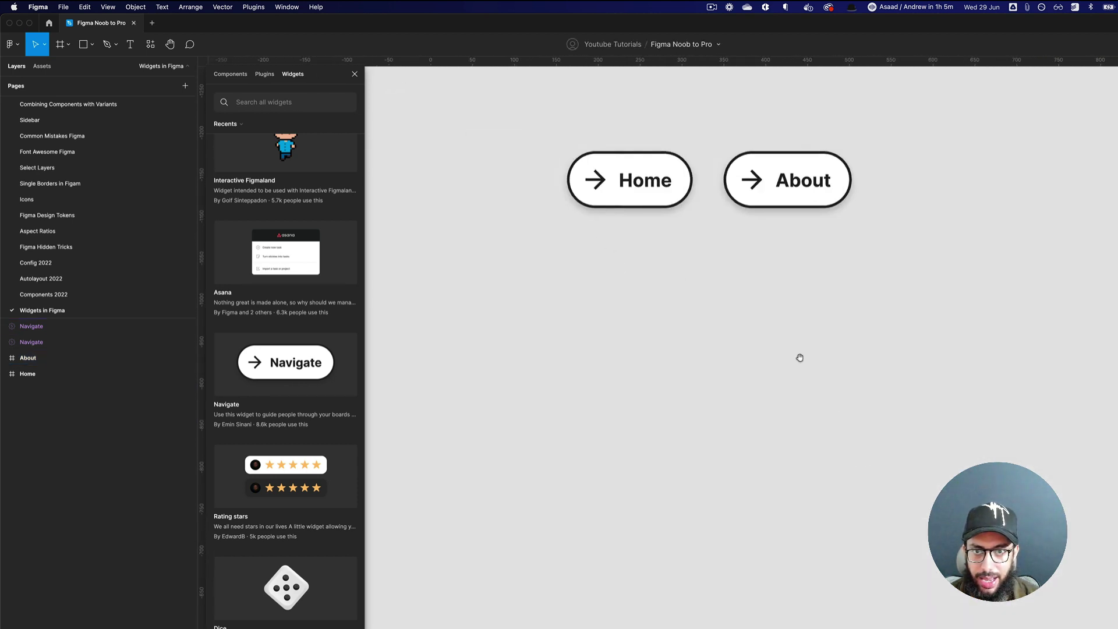
{"action": "left_click", "coordinate": [639, 195]}
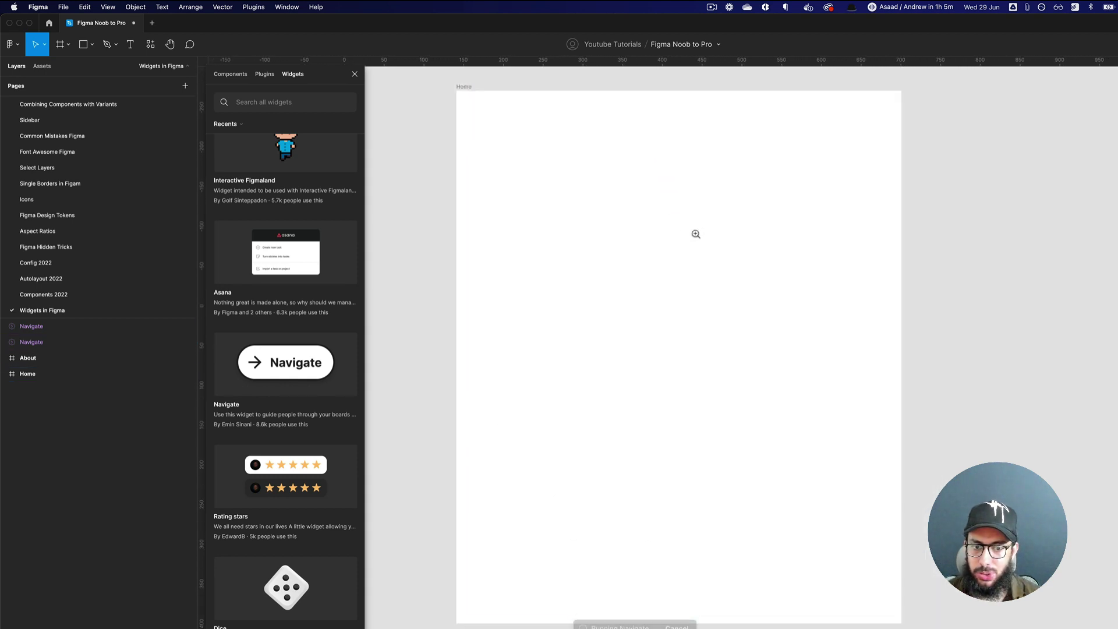
{"action": "scroll", "coordinate": [699, 262], "scroll_direction": "up", "scroll_amount": 10}
{"action": "scroll", "coordinate": [644, 232], "scroll_direction": "up", "scroll_amount": 5}
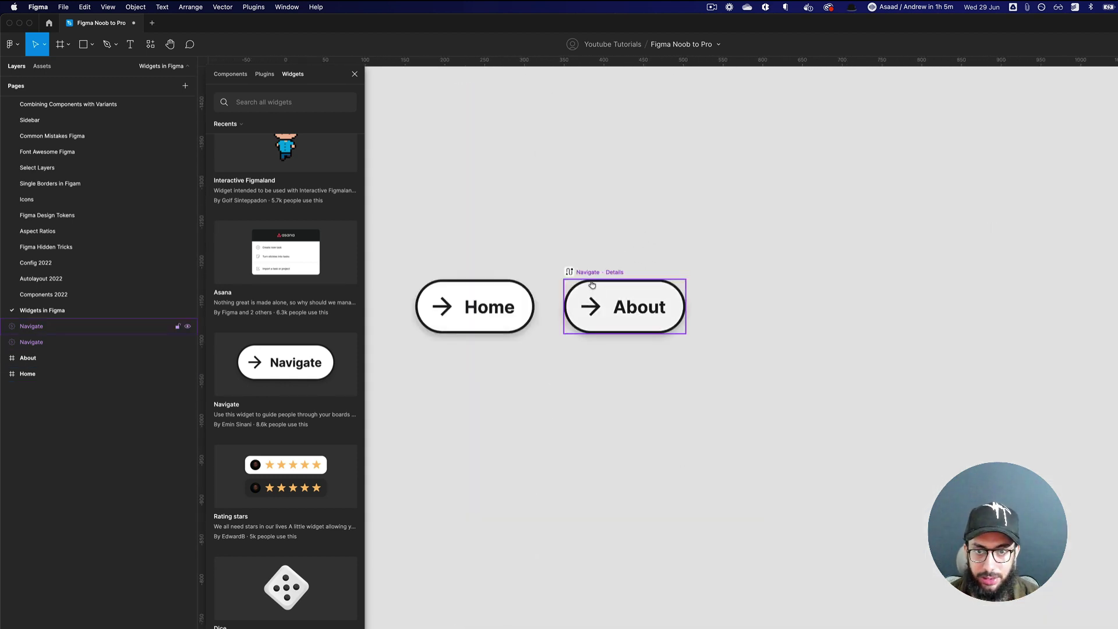
{"action": "left_click_drag", "start_coordinate": [553, 257], "coordinate": [714, 387]}
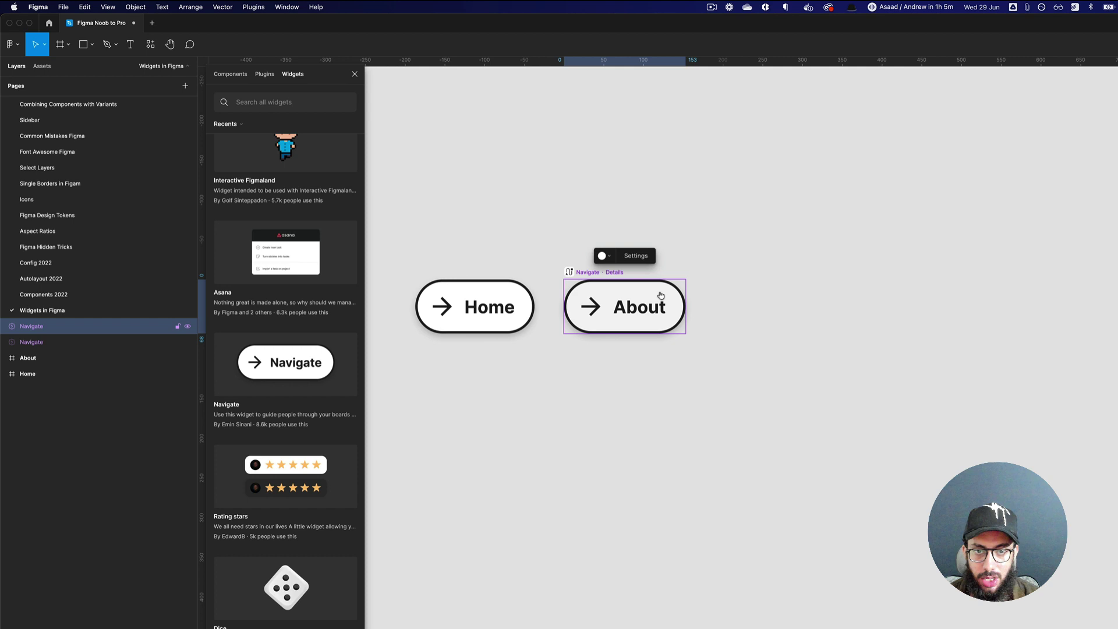
{"action": "left_click", "coordinate": [636, 256]}
{"action": "scroll", "coordinate": [741, 339], "scroll_direction": "down", "scroll_amount": 5}
{"action": "scroll", "coordinate": [757, 327], "scroll_direction": "up", "scroll_amount": 3}
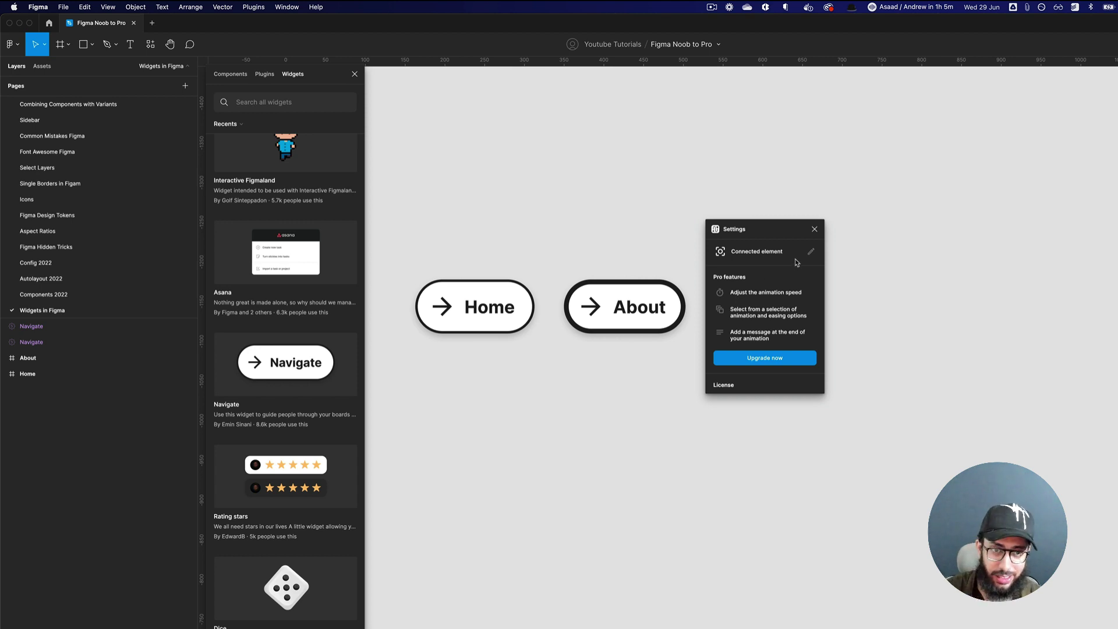
{"action": "scroll", "coordinate": [794, 271], "scroll_direction": "up", "scroll_amount": 3}
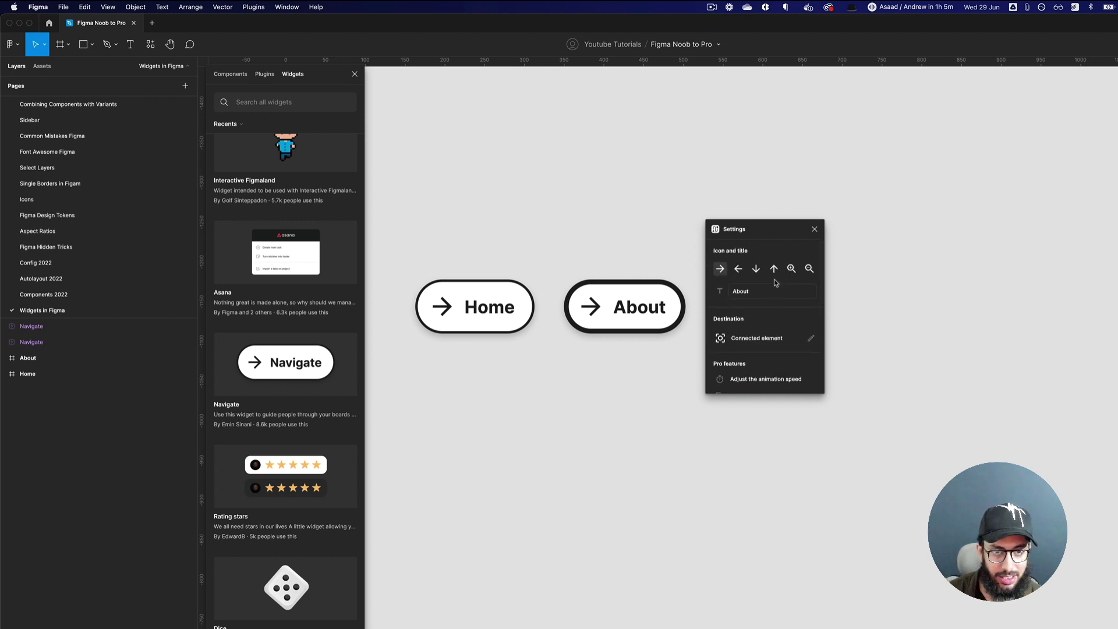
{"action": "left_click", "coordinate": [815, 230]}
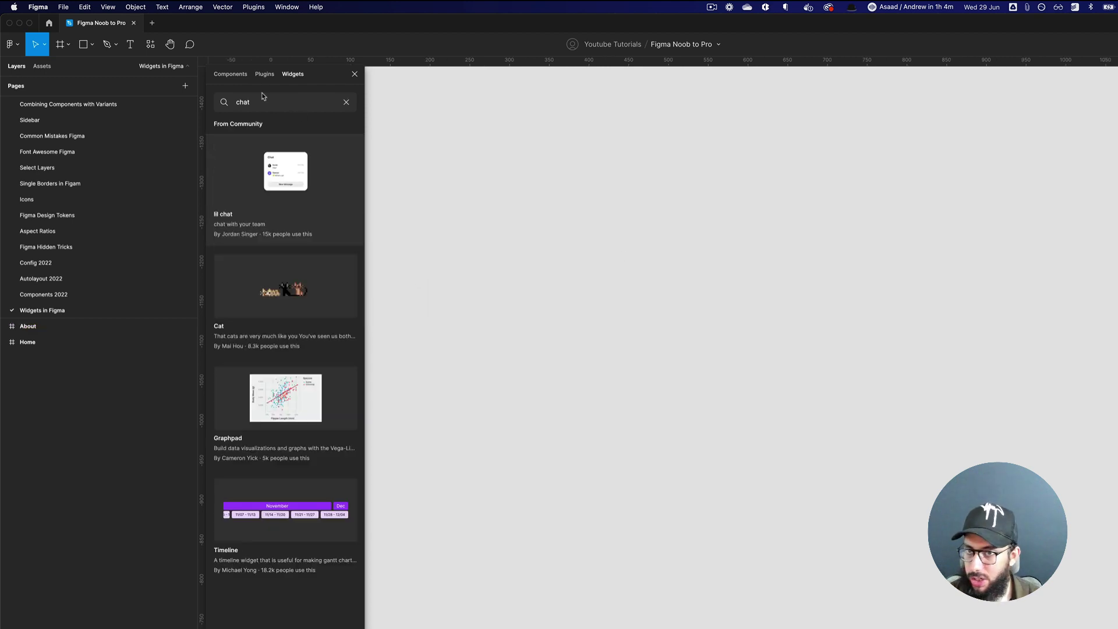
- Clear the old 'chat' widget search and drag the Jira widget onto the canvas
{"action": "double_click", "coordinate": [279, 102]}
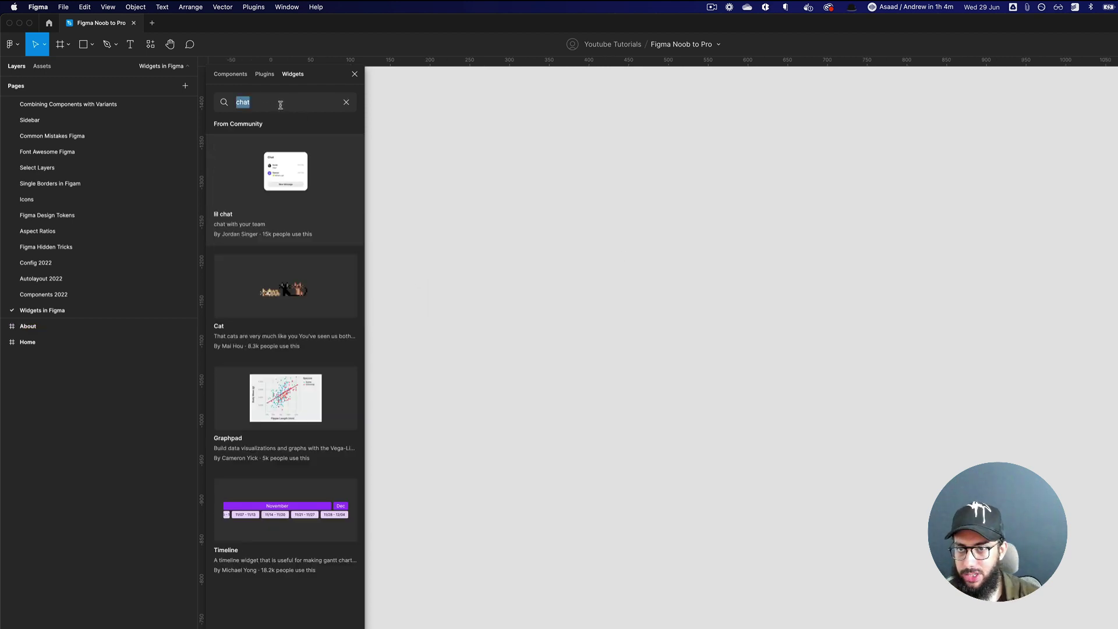
{"action": "key", "text": "BackSpace"}
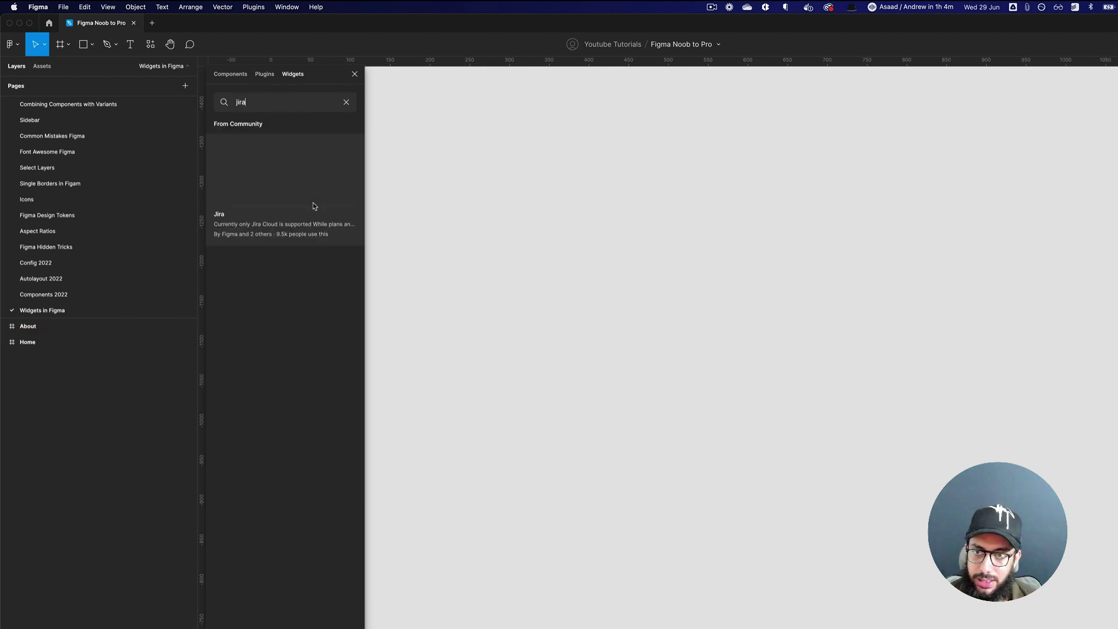
{"action": "left_click_drag", "start_coordinate": [276, 177], "coordinate": [722, 284]}
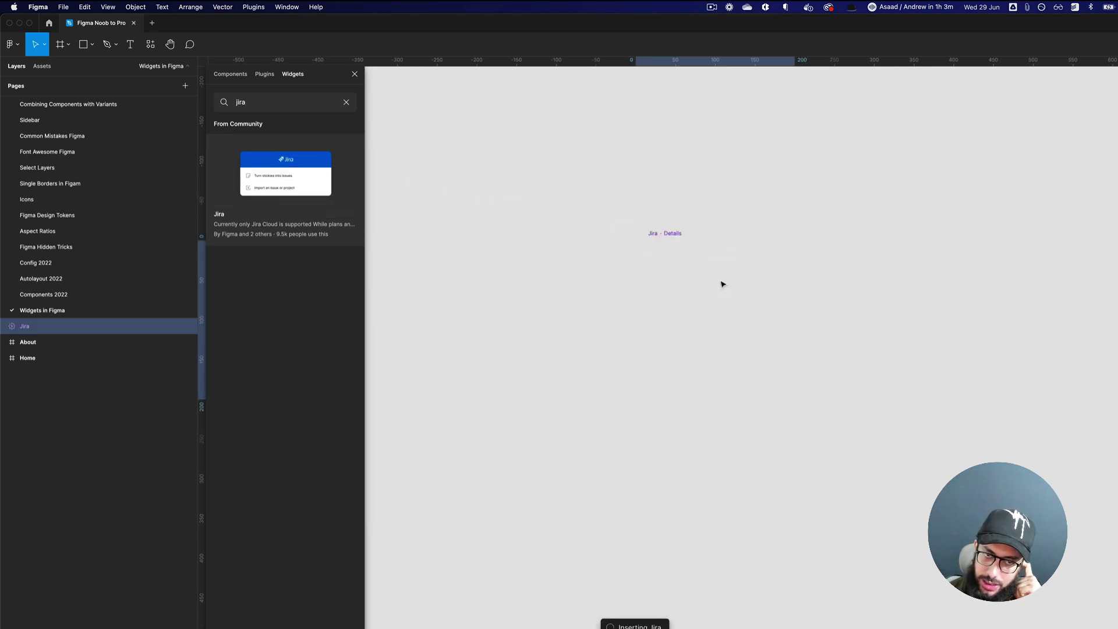
{"action": "scroll", "coordinate": [722, 284], "scroll_direction": "right", "scroll_amount": 10}
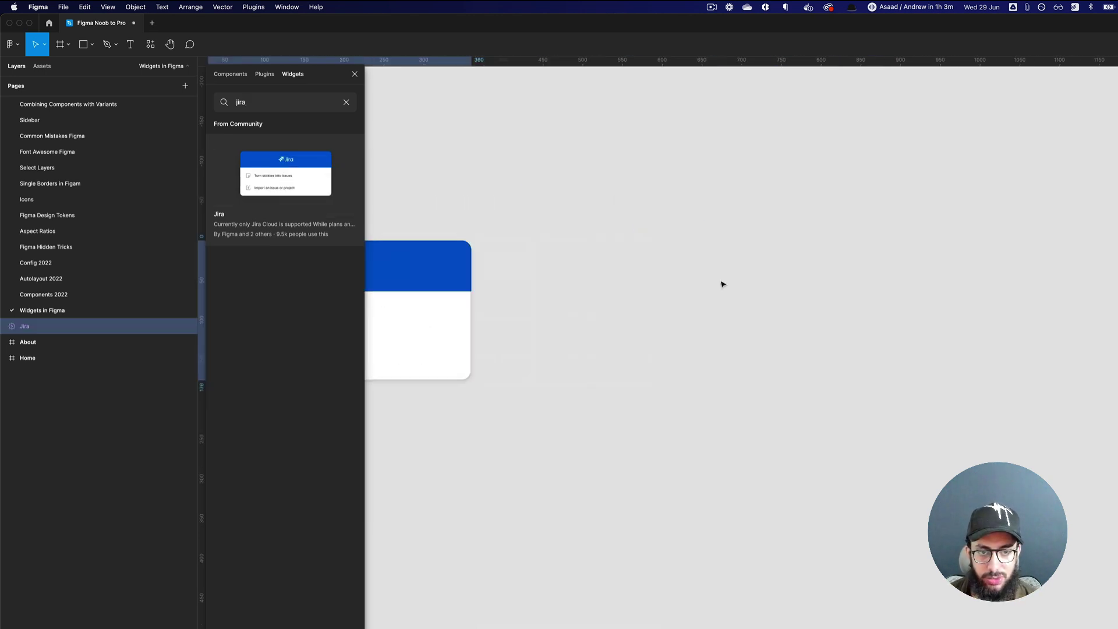
{"action": "scroll", "coordinate": [640, 312], "scroll_direction": "left", "scroll_amount": 10}
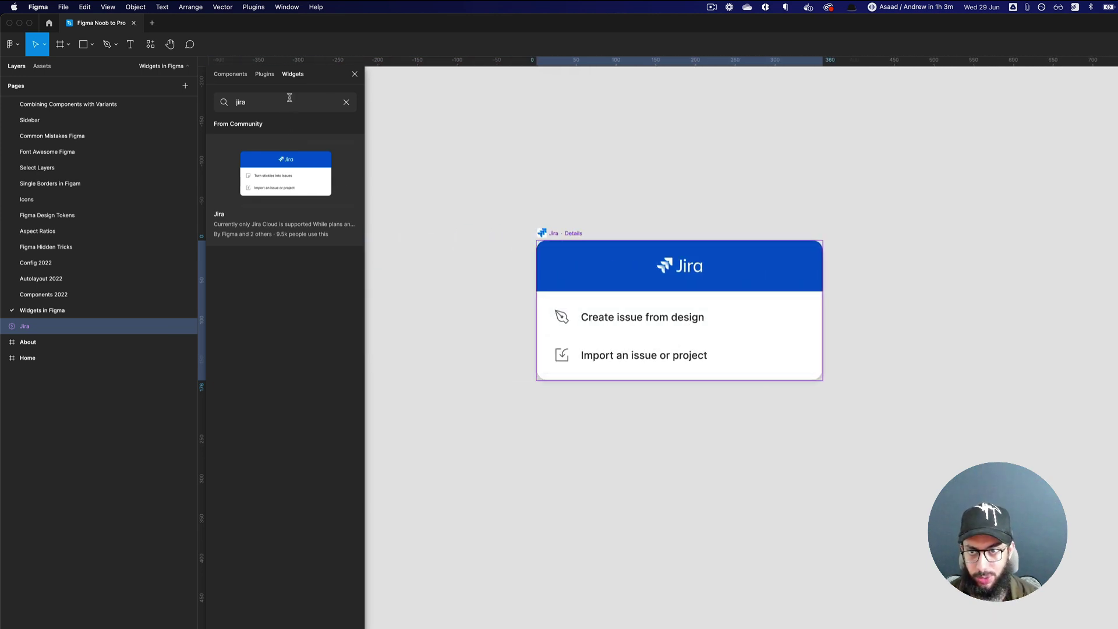
{"action": "key", "text": "super+a"}
- Place the Asana widget beside Jira, try creating a task, and dismiss the access request
{"action": "type", "text": "asana"}
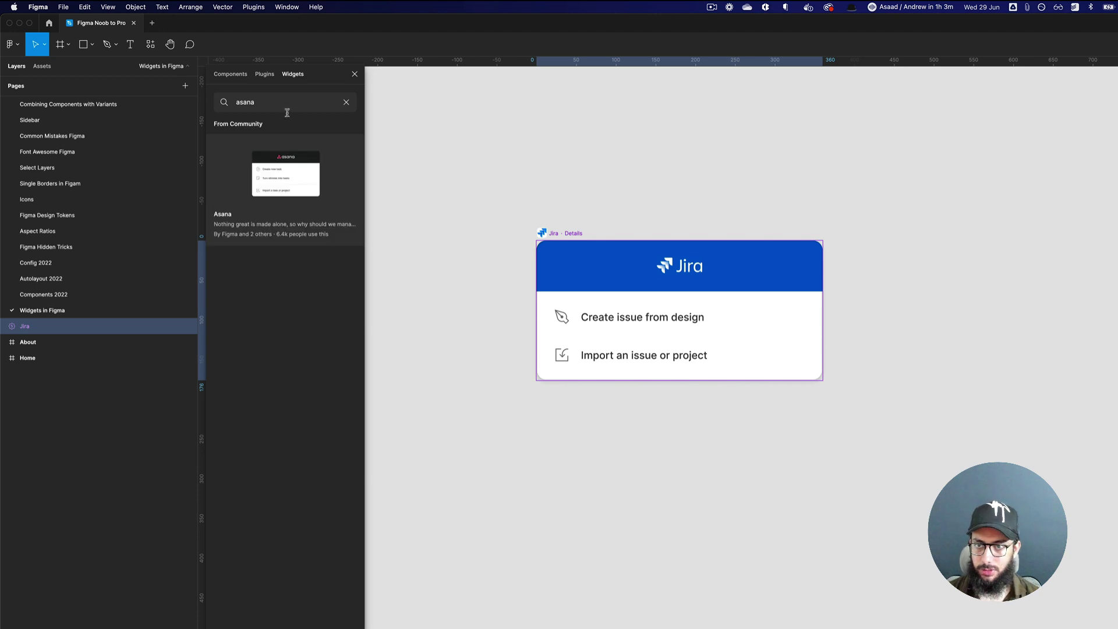
{"action": "left_click_drag", "start_coordinate": [285, 172], "coordinate": [998, 301]}
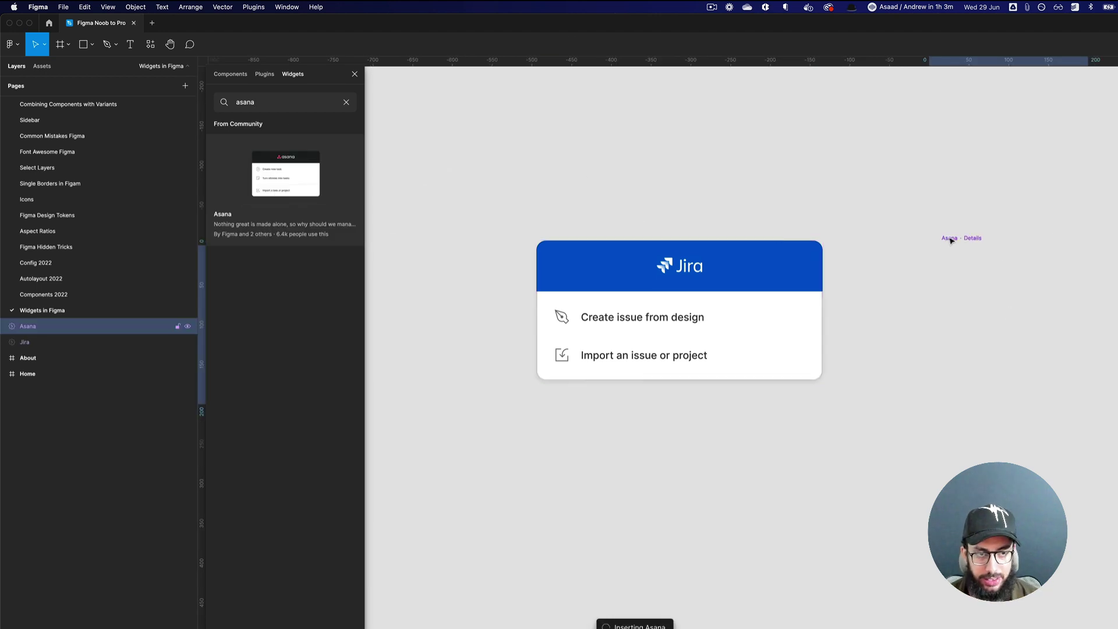
{"action": "left_click_drag", "start_coordinate": [957, 240], "coordinate": [912, 251]}
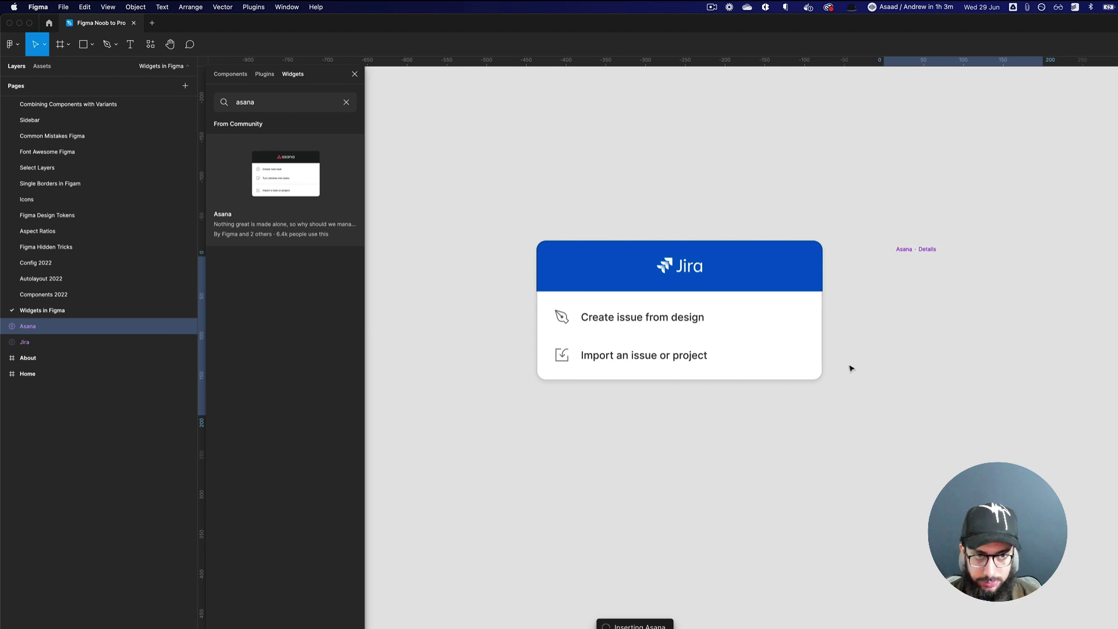
{"action": "scroll", "coordinate": [976, 315], "scroll_direction": "right", "scroll_amount": 2}
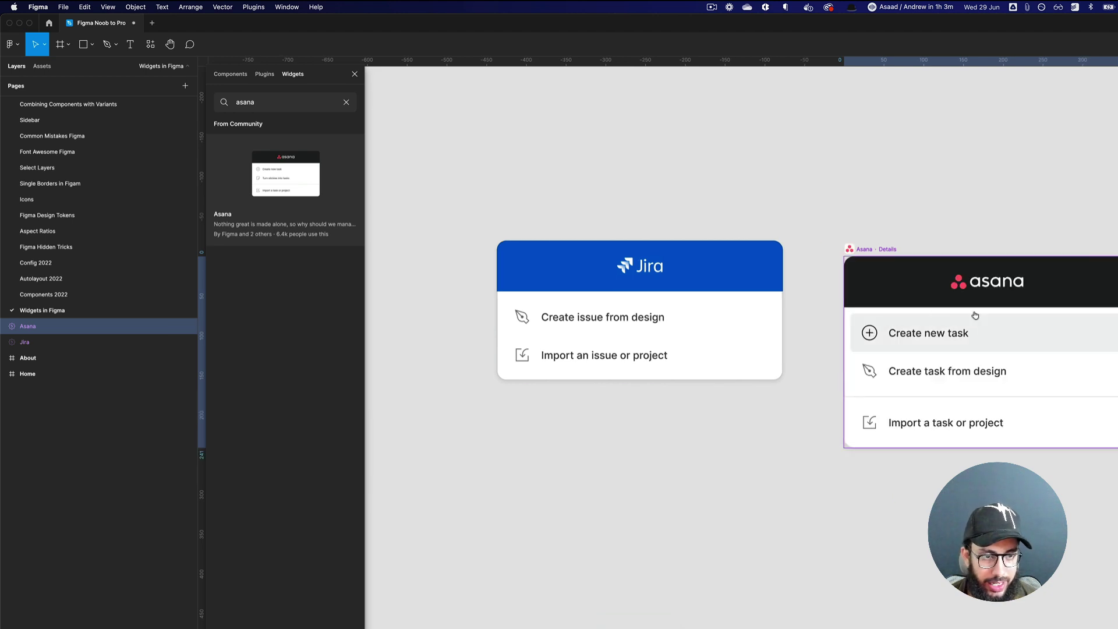
{"action": "scroll", "coordinate": [975, 315], "scroll_direction": "right", "scroll_amount": 6}
{"action": "left_click", "coordinate": [844, 333]}
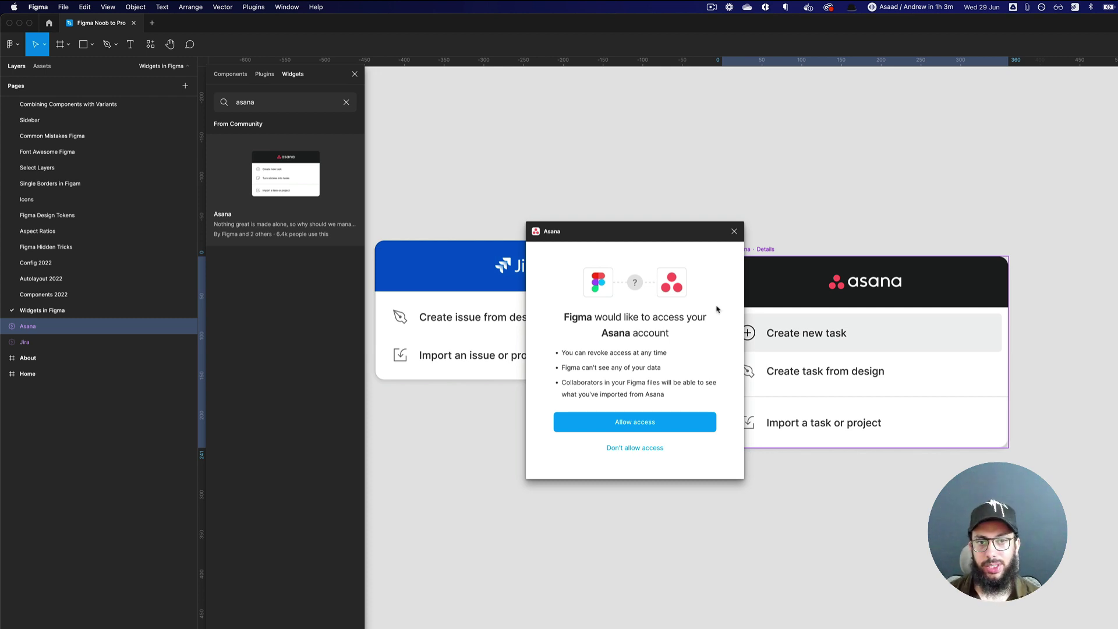
{"action": "left_click", "coordinate": [734, 231]}
- Delete both the Asana and Jira widgets from the canvas
{"action": "left_click_drag", "start_coordinate": [453, 163], "coordinate": [1009, 516]}
{"action": "key", "text": "Delete"}
{"action": "left_click", "coordinate": [402, 244]}
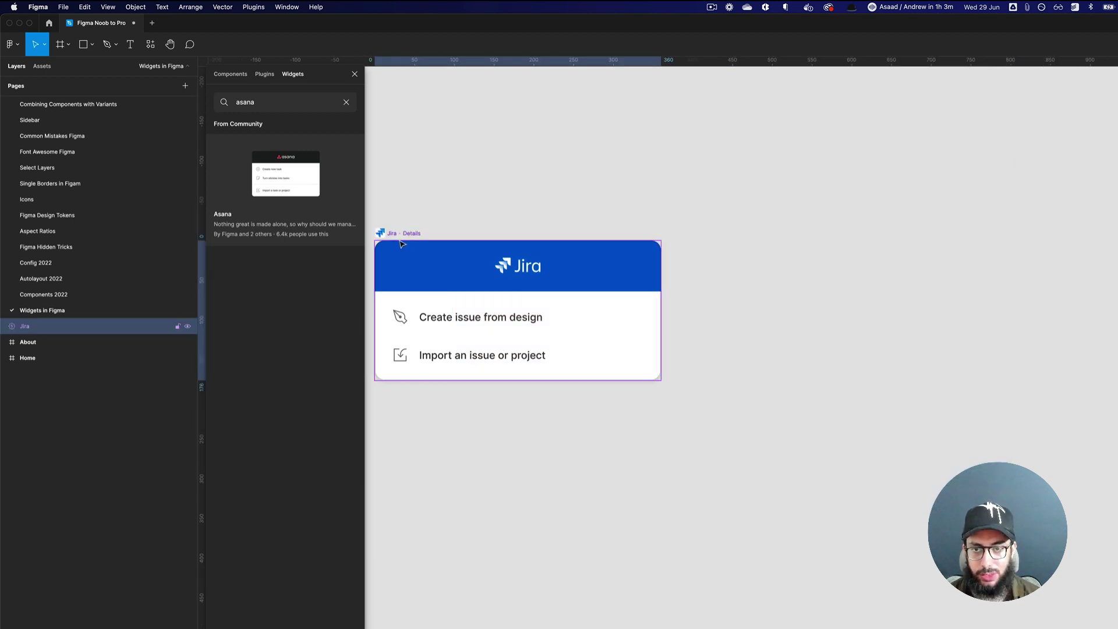
{"action": "key", "text": "Delete"}
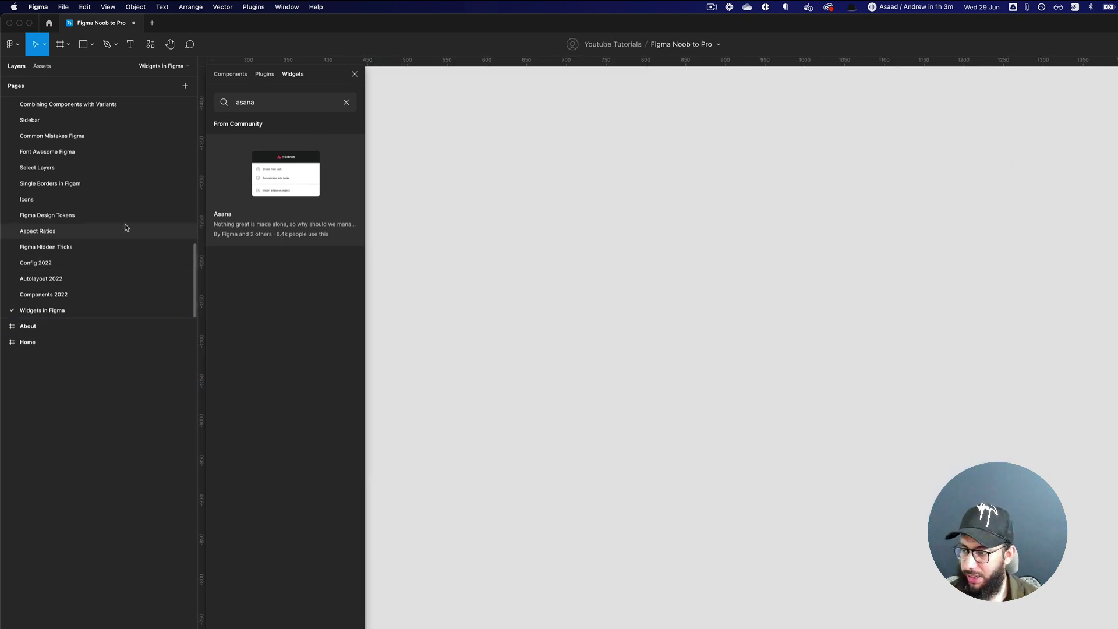
- Search widgets for 'voice memo' and place the Voice Memo widget right of the Home frame
{"action": "double_click", "coordinate": [298, 102]}
{"action": "type", "text": "voice memo"}
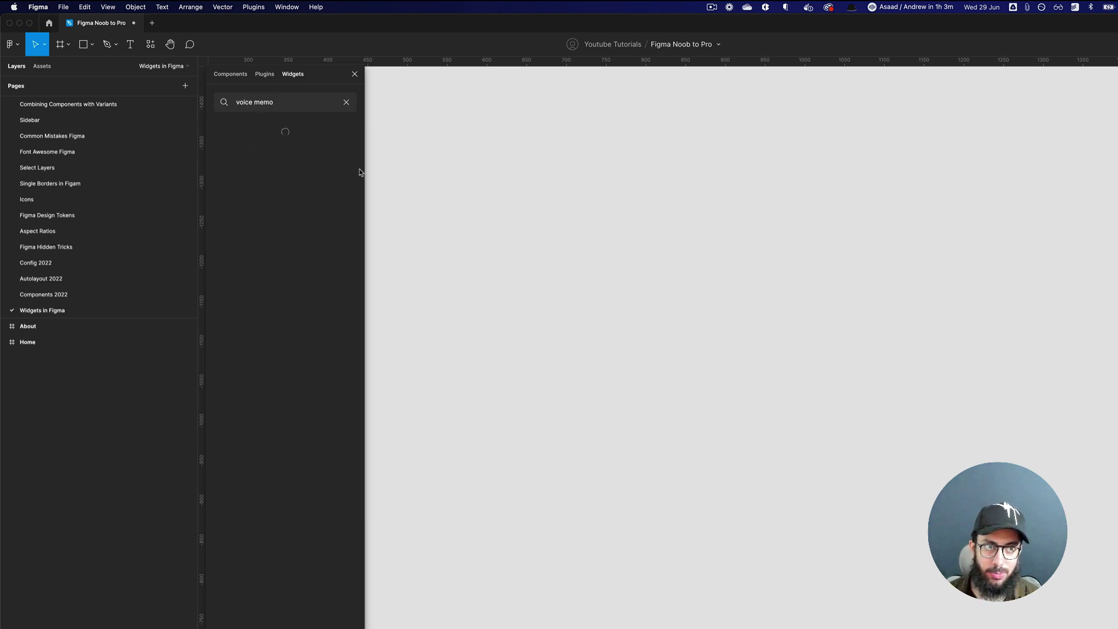
{"action": "scroll", "coordinate": [729, 327], "scroll_direction": "down", "scroll_amount": 5, "text": "ctrl"}
{"action": "scroll", "coordinate": [658, 335], "scroll_direction": "down", "scroll_amount": 5}
{"action": "scroll", "coordinate": [574, 320], "scroll_direction": "up", "scroll_amount": 5, "text": "ctrl"}
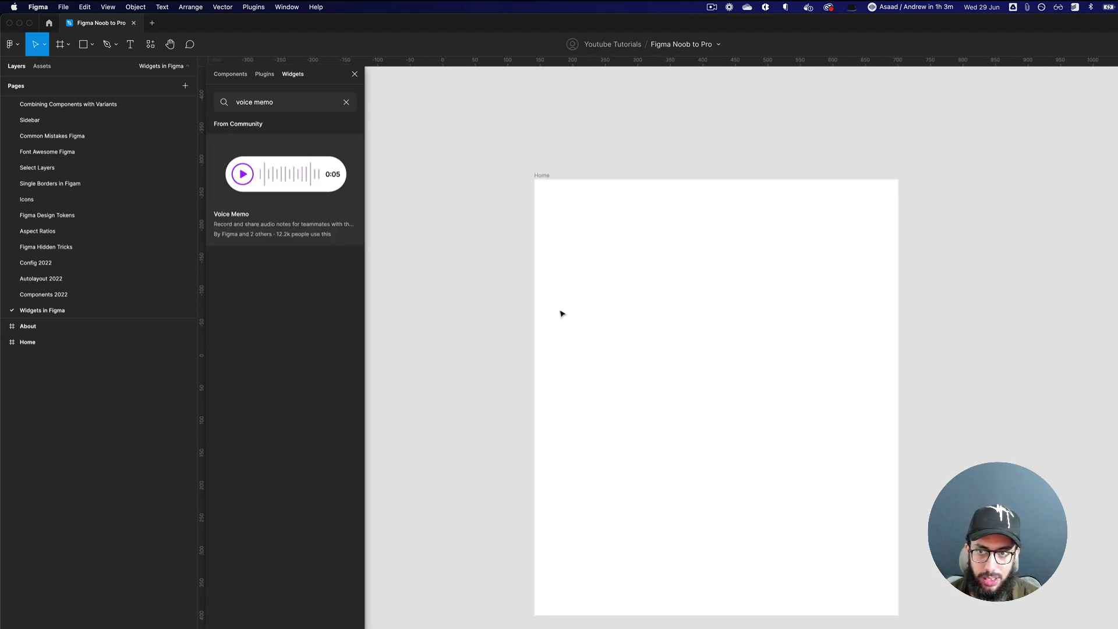
{"action": "left_click_drag", "start_coordinate": [320, 190], "coordinate": [1028, 256]}
{"action": "scroll", "coordinate": [955, 262], "scroll_direction": "right", "scroll_amount": 3}
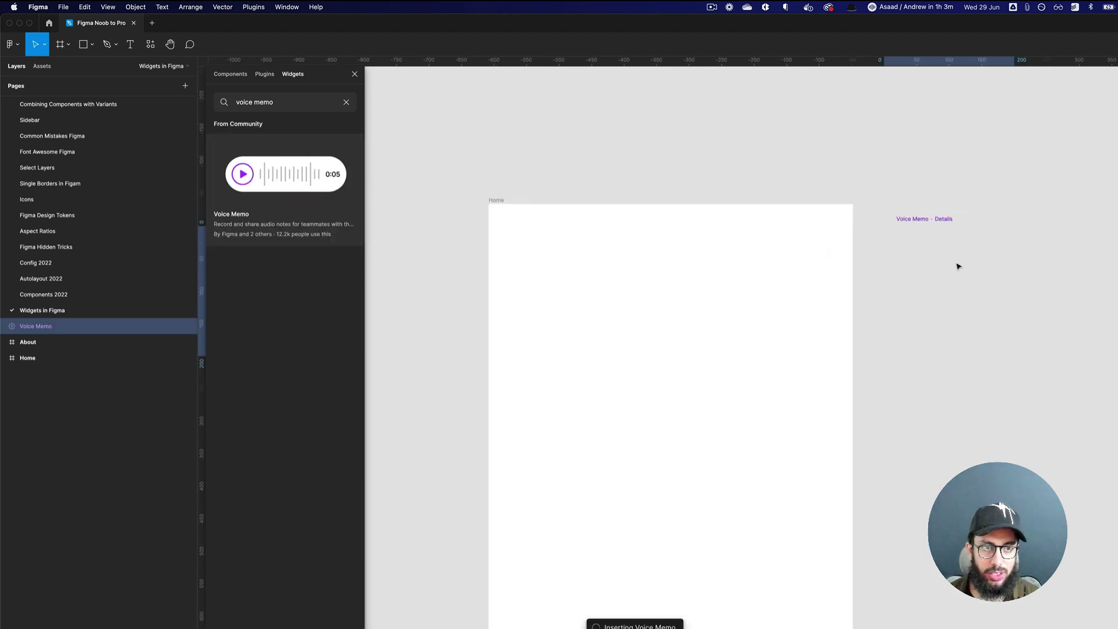
{"action": "left_click_drag", "start_coordinate": [860, 236], "coordinate": [858, 233]}
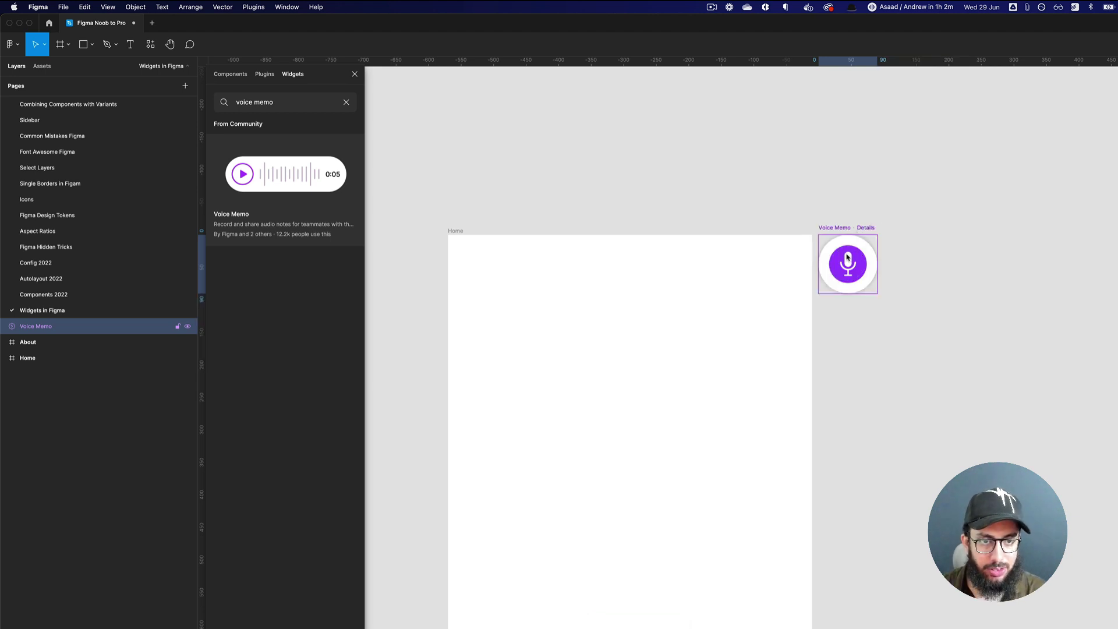
- Record a 14-second voice memo and title it 'Listen to me you devs'
{"action": "left_click", "coordinate": [847, 258]}
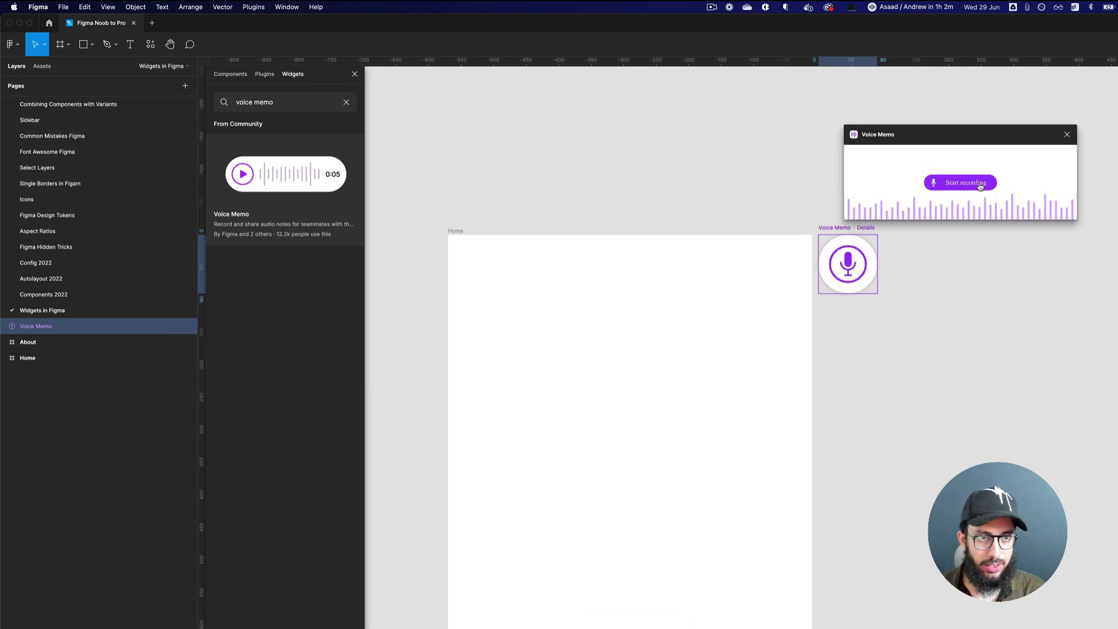
{"action": "left_click", "coordinate": [980, 184]}
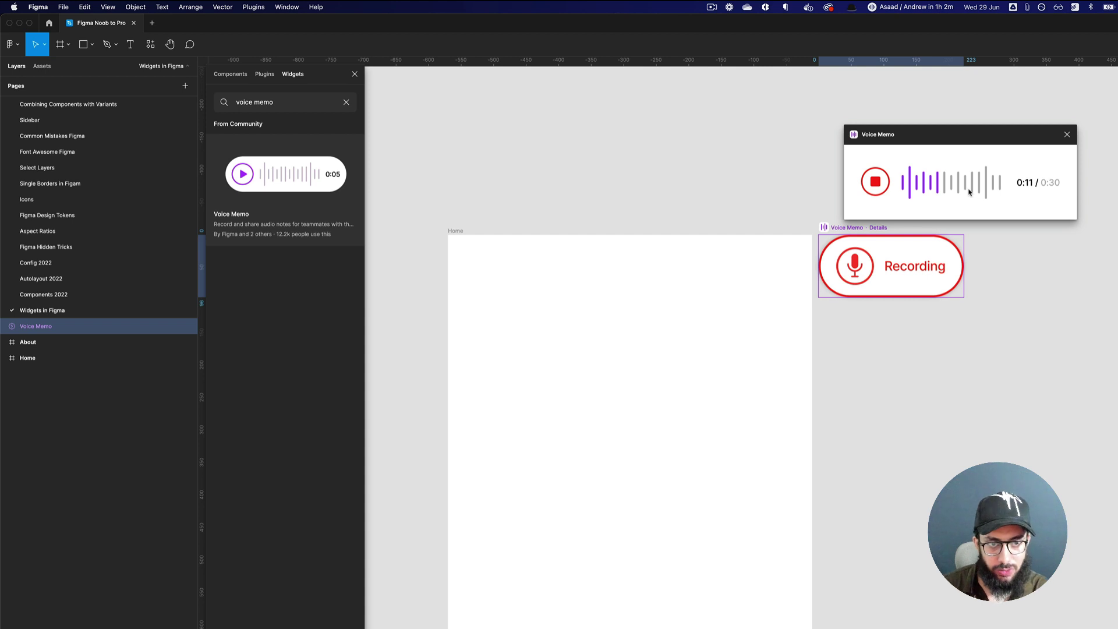
{"action": "left_click", "coordinate": [875, 183]}
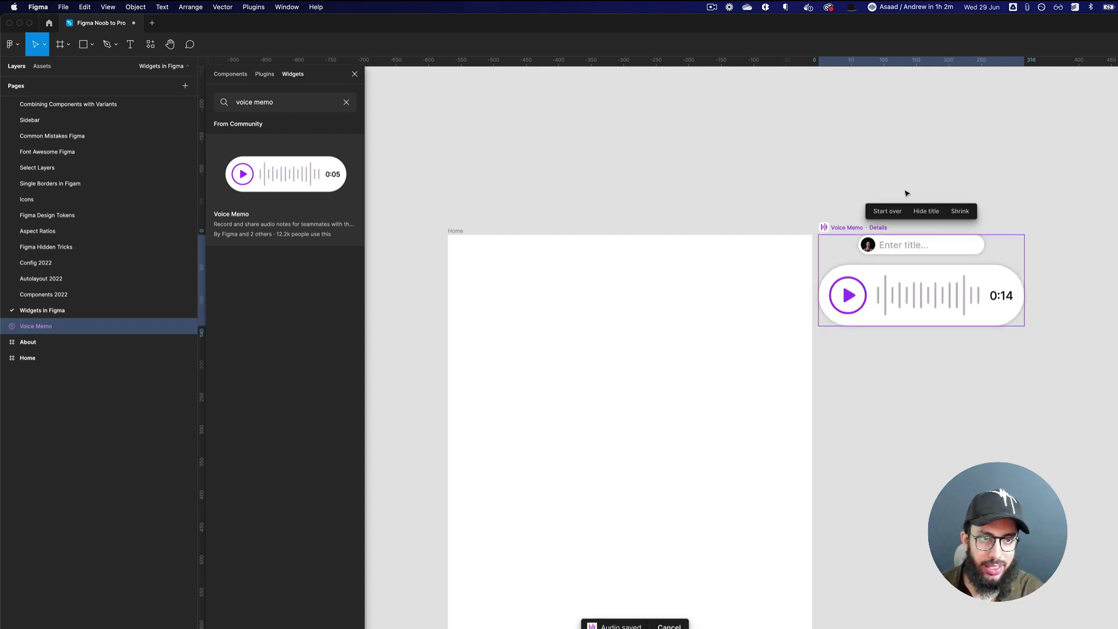
{"action": "left_click", "coordinate": [900, 244]}
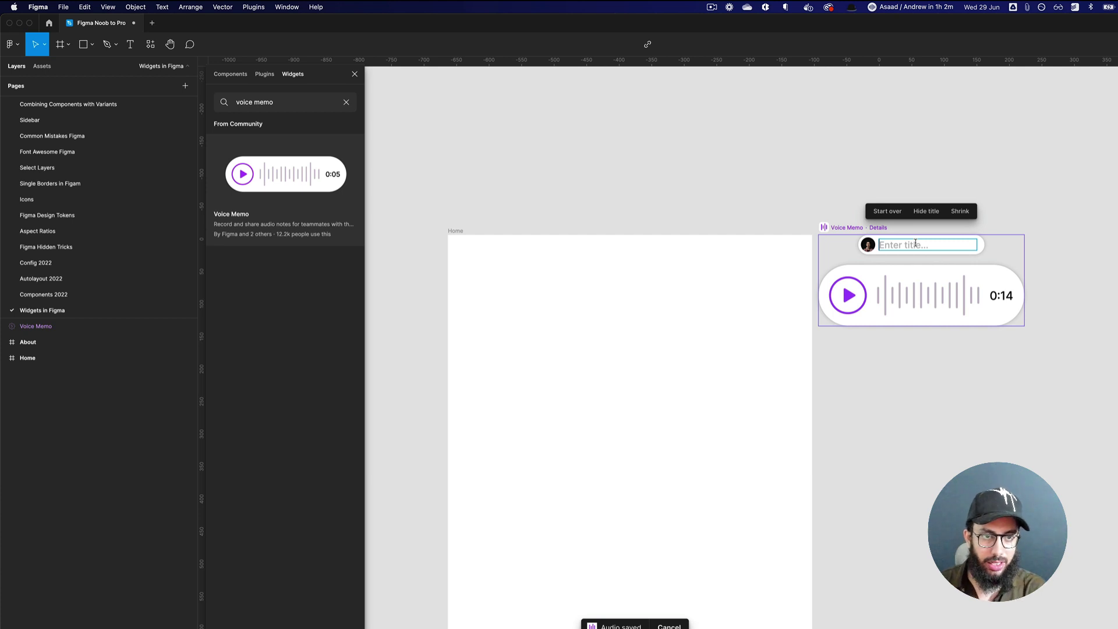
{"action": "type", "text": "Listen to me"}
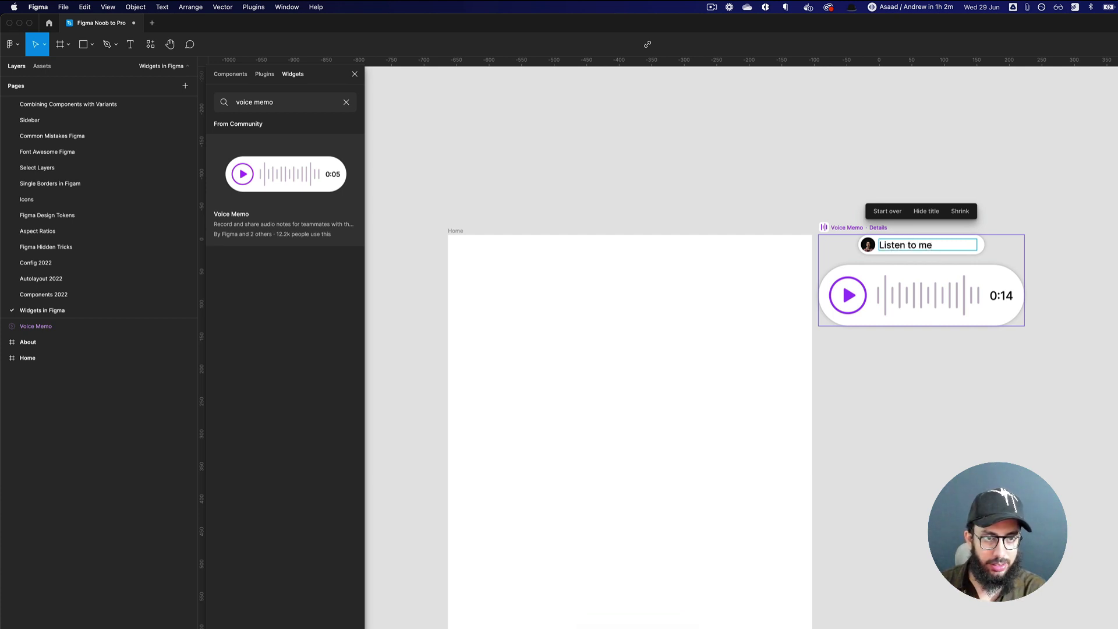
{"action": "type", "text": " you devs!"}
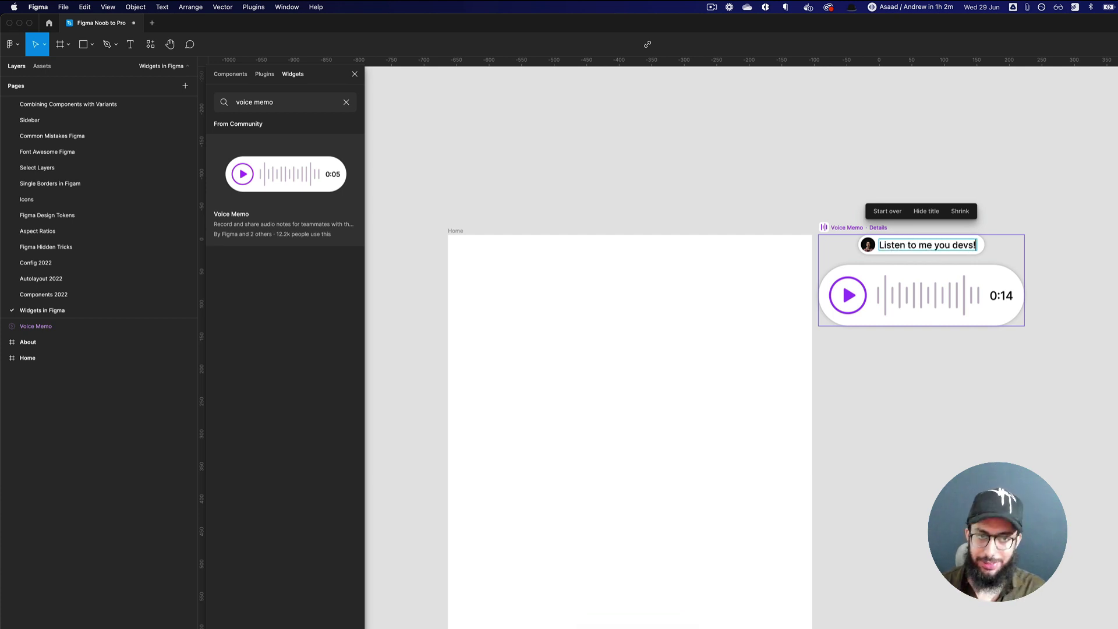
{"action": "left_click", "coordinate": [1049, 188]}
- Collapse the voice memo into its compact player and deselect it
{"action": "left_click", "coordinate": [948, 256]}
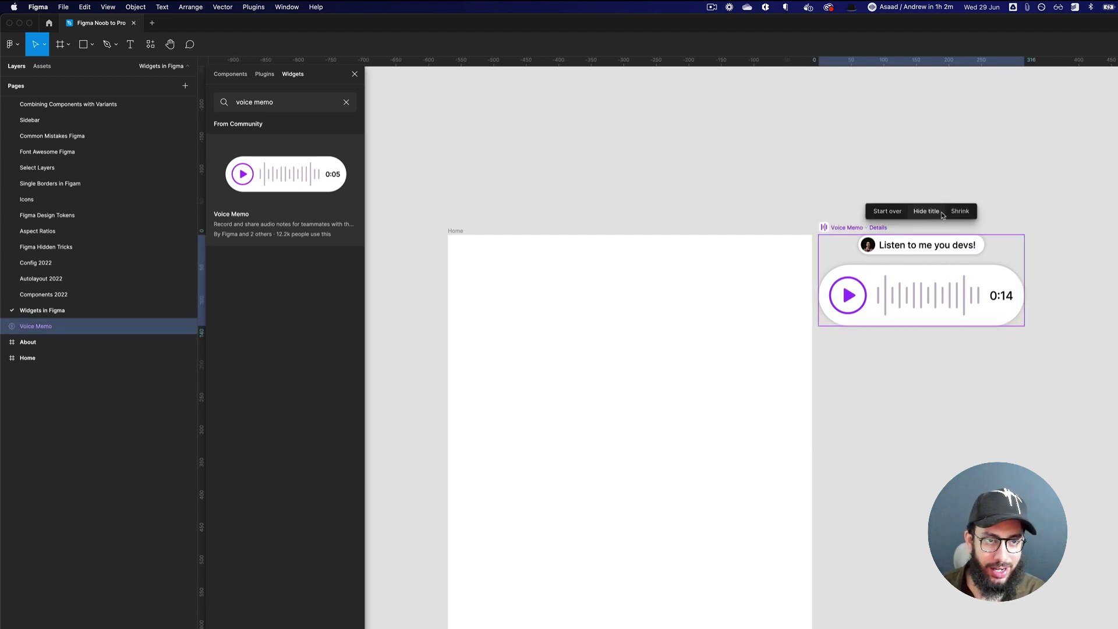
{"action": "left_click", "coordinate": [960, 212]}
{"action": "left_click", "coordinate": [1009, 292]}
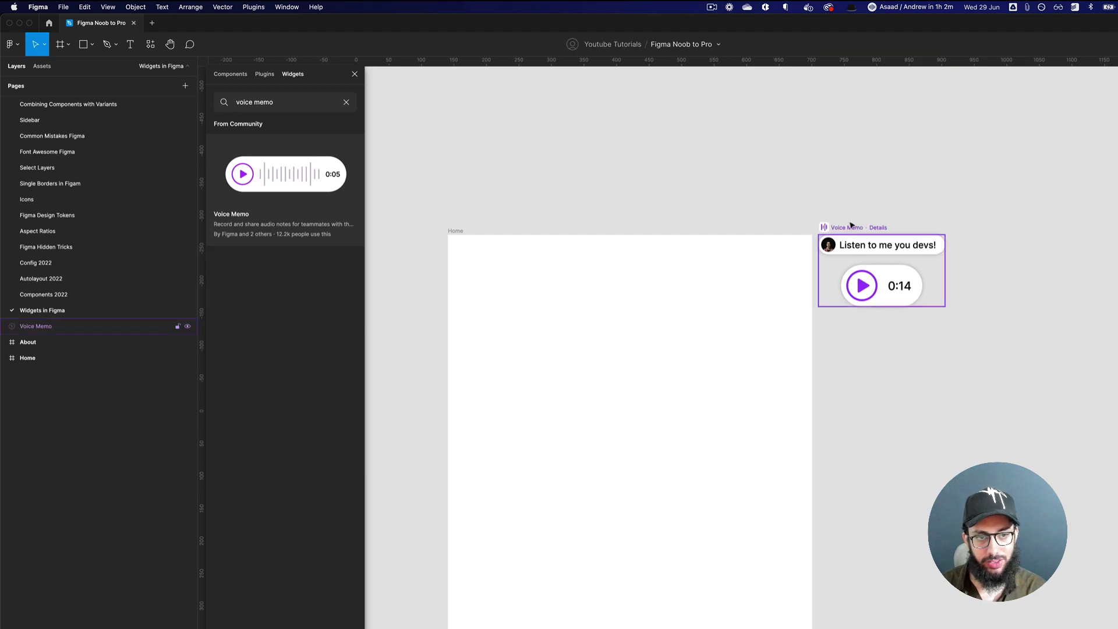
- Move the voice memo above the Home frame's top-left and play it back with volume raised
{"action": "left_click_drag", "start_coordinate": [854, 242], "coordinate": [483, 147]}
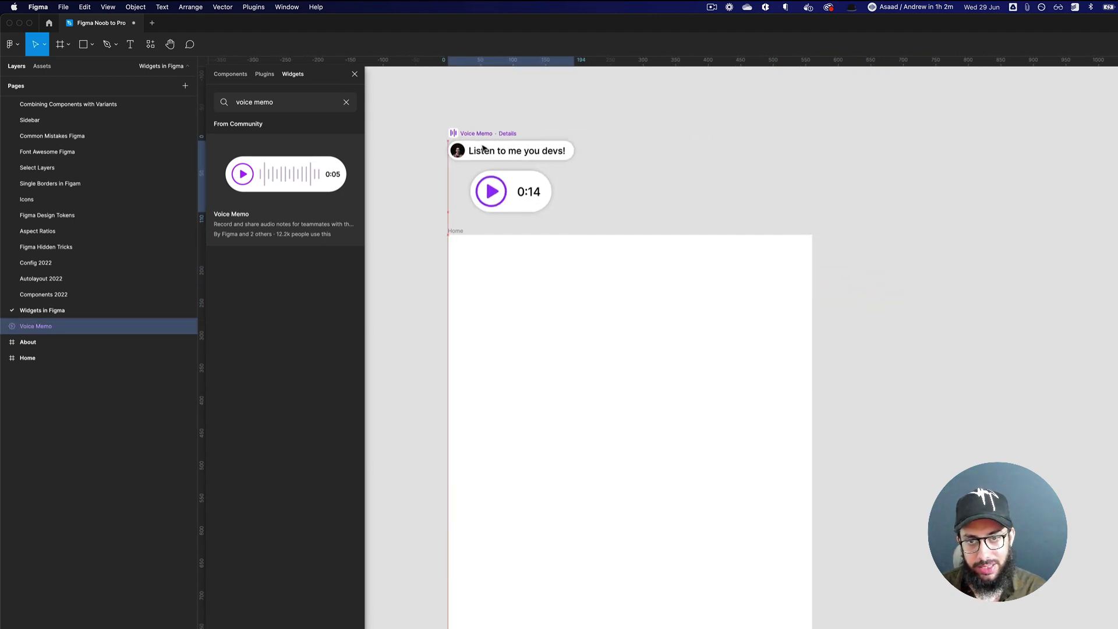
{"action": "left_click", "coordinate": [498, 198]}
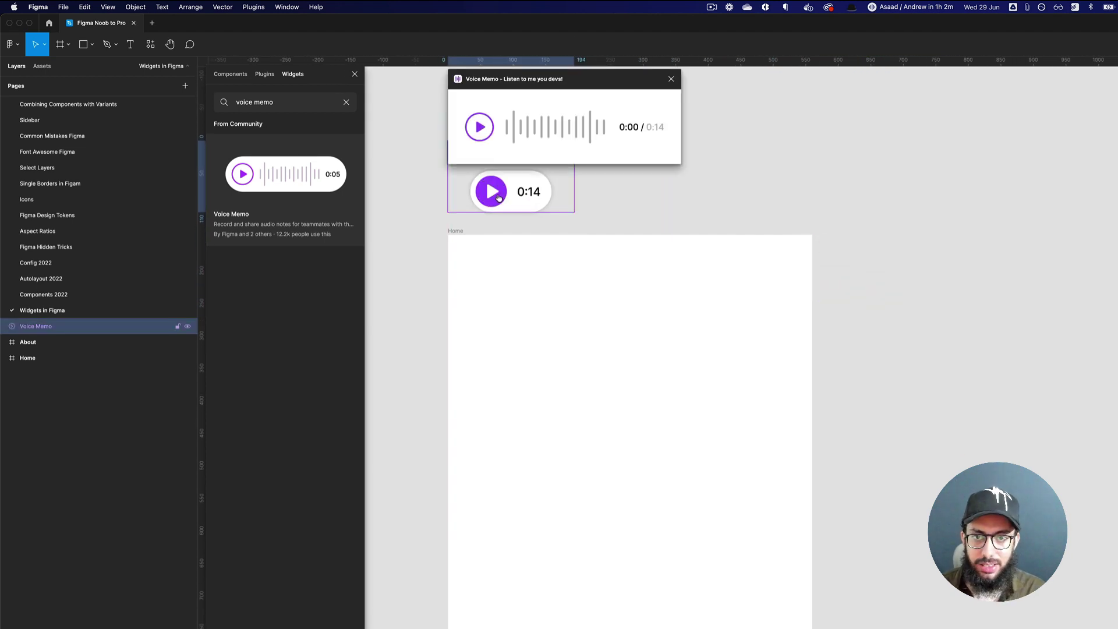
{"action": "left_click", "coordinate": [481, 127]}
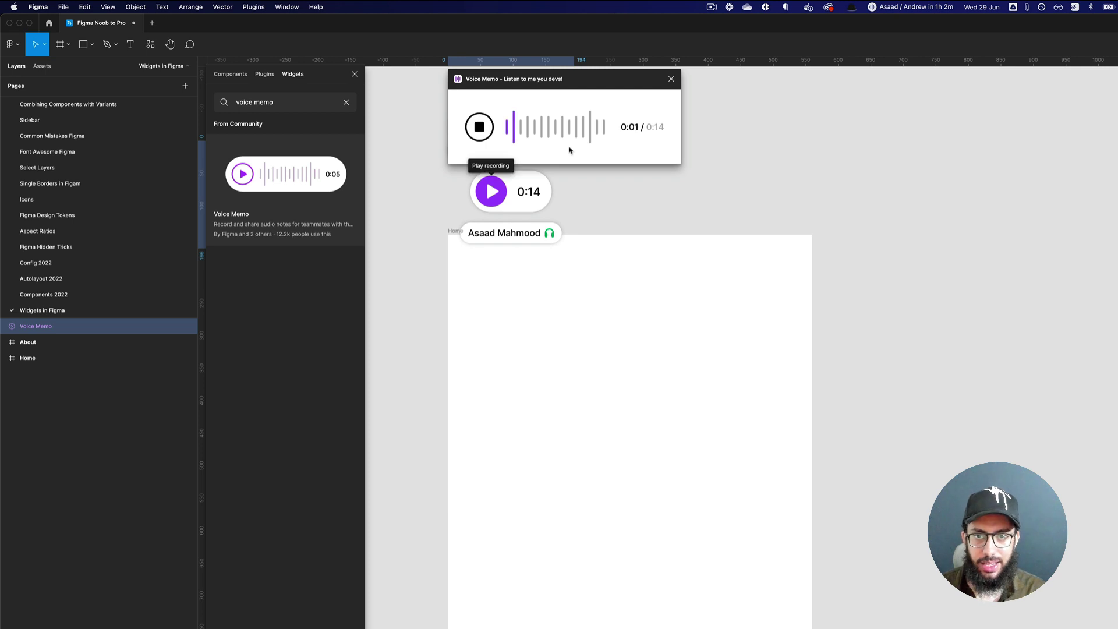
{"action": "key", "text": "XF86AudioRaiseVolume"}
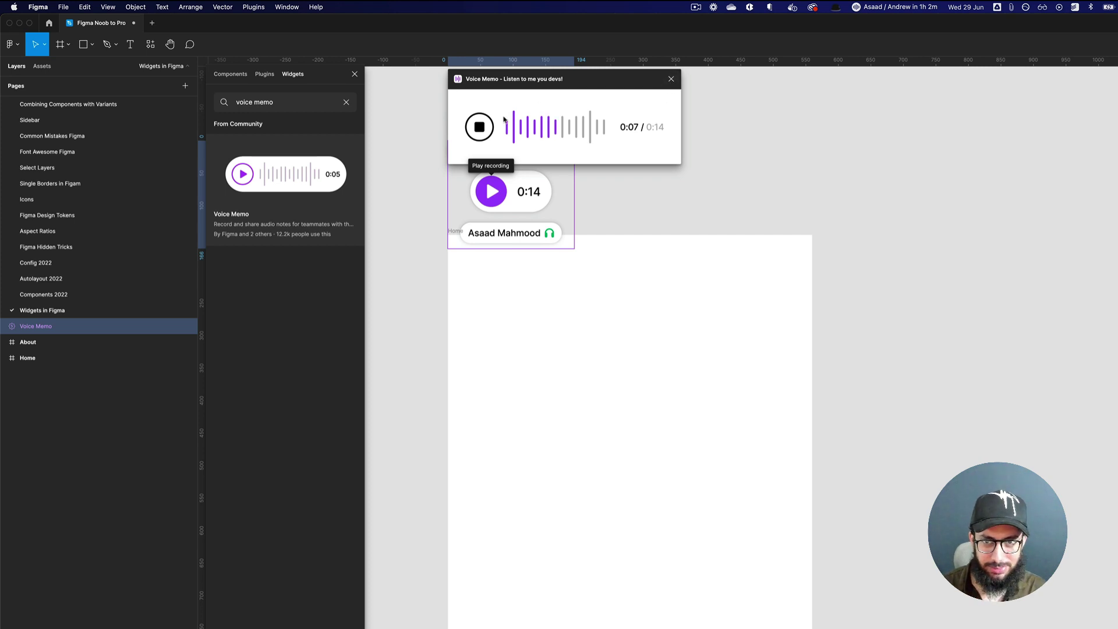
{"action": "left_click", "coordinate": [671, 80]}
{"action": "left_click", "coordinate": [670, 111]}
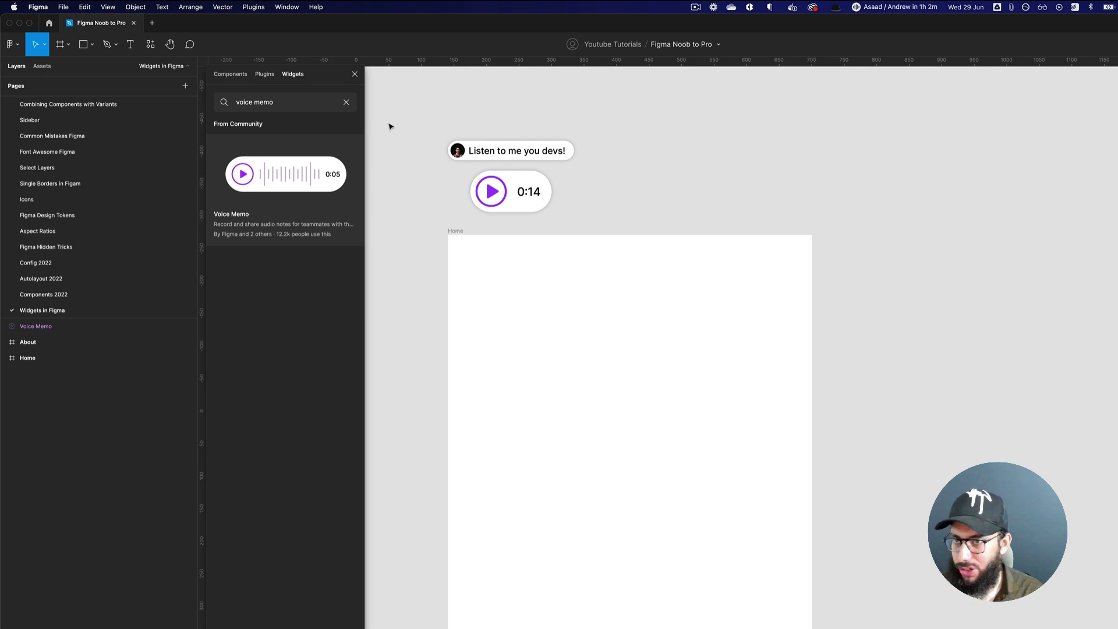
- Search widgets for 'todo' and place the lil todo widget beside the Home frame
{"action": "triple_click", "coordinate": [299, 102]}
{"action": "type", "text": "todo"}
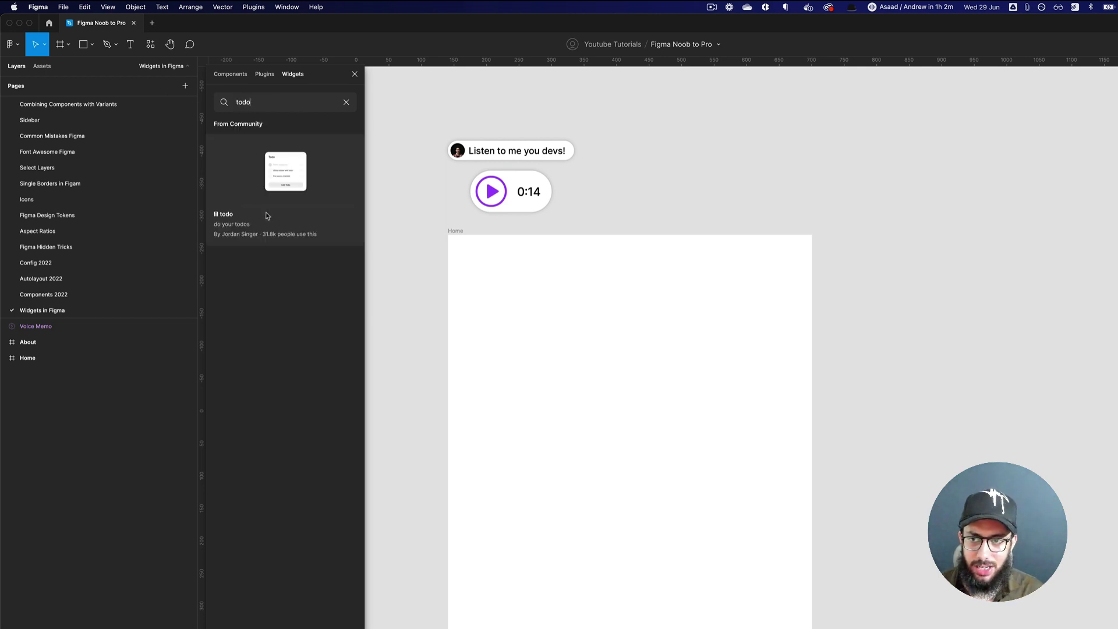
{"action": "left_click_drag", "start_coordinate": [260, 183], "coordinate": [901, 288]}
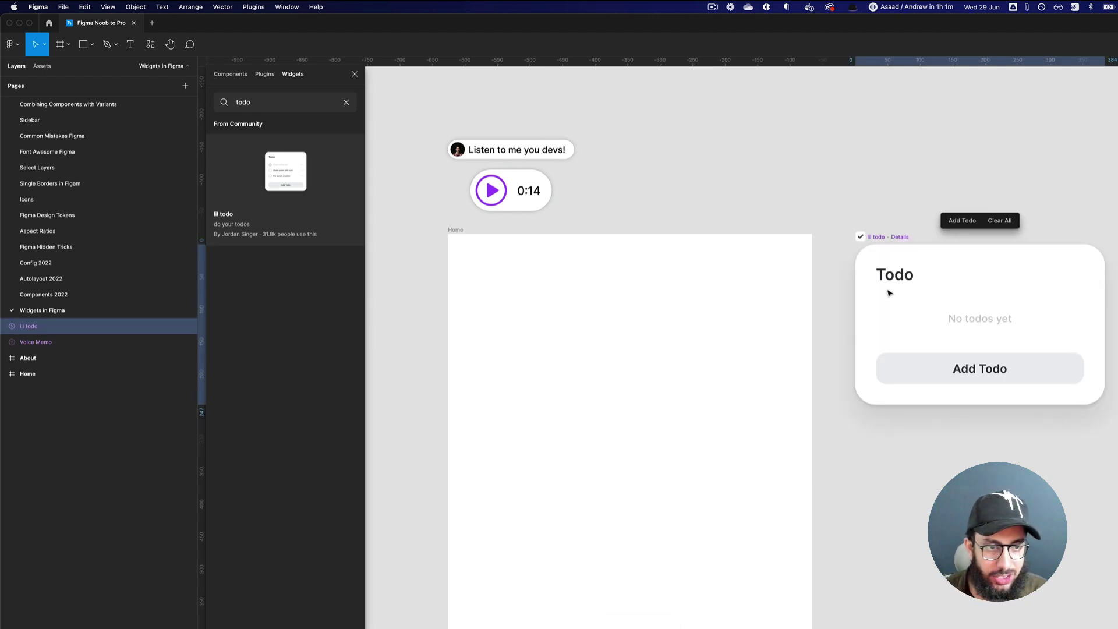
{"action": "scroll", "coordinate": [891, 292], "scroll_direction": "right", "scroll_amount": 1}
- Add todo items Gather inspirations, Talk to stakeholders and Do research
{"action": "left_click", "coordinate": [954, 368]}
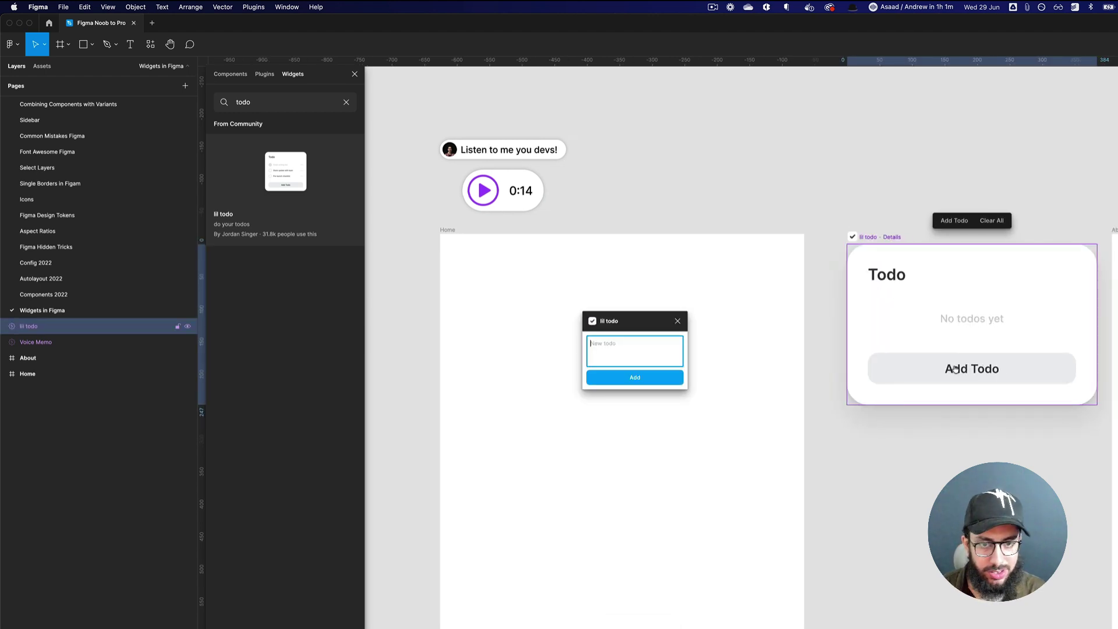
{"action": "type", "text": "Gather wiref"}
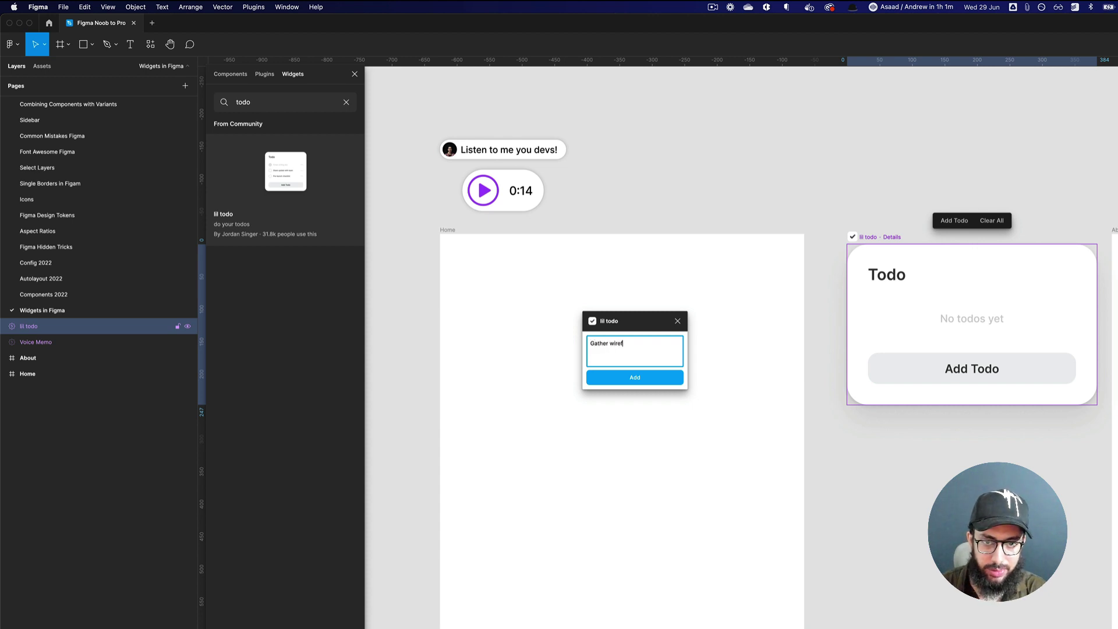
{"action": "key", "text": "BackSpace"}
{"action": "key", "text": "BackSpace"}
{"action": "key", "text": "BackSpace"}
{"action": "key", "text": "BackSpace"}
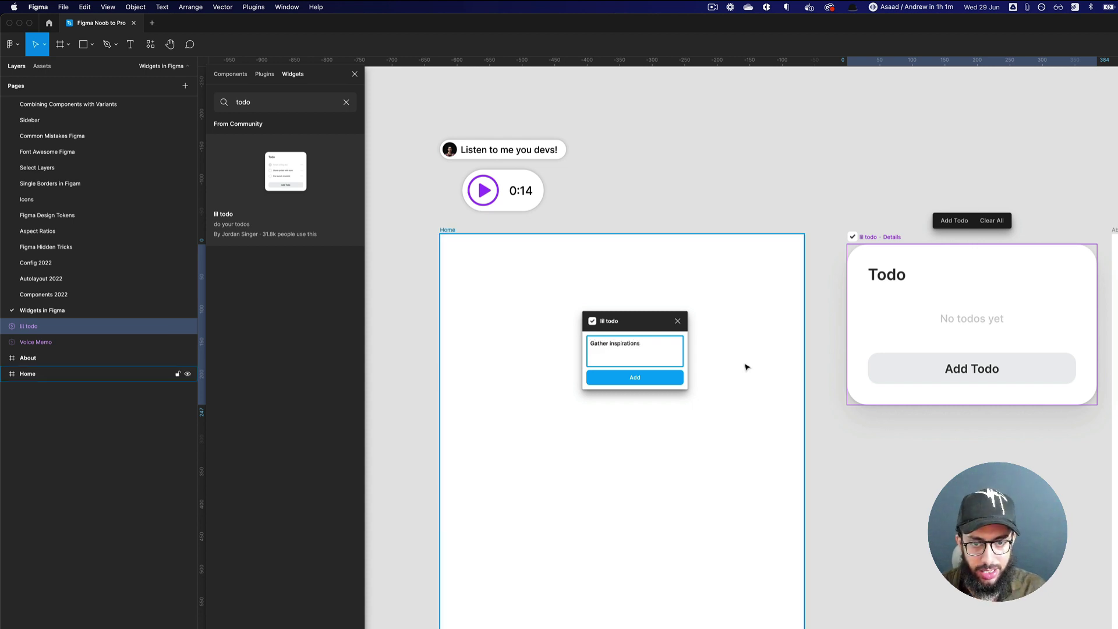
{"action": "key", "text": "Return"}
{"action": "left_click", "coordinate": [985, 377]}
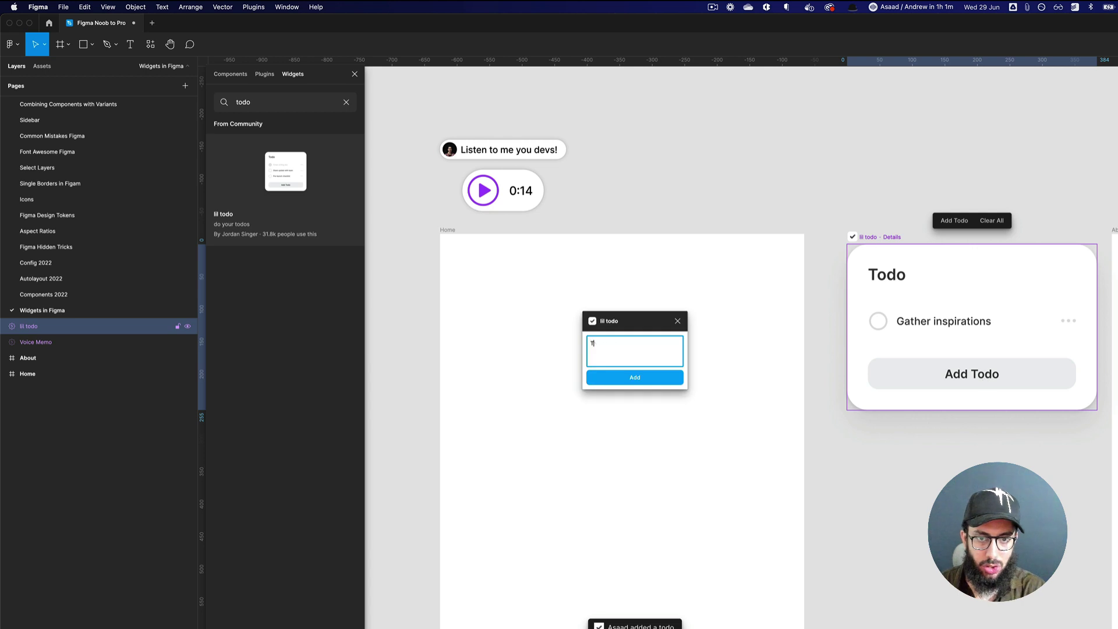
{"action": "type", "text": "Talk to stae"}
{"action": "type", "text": "eholders"}
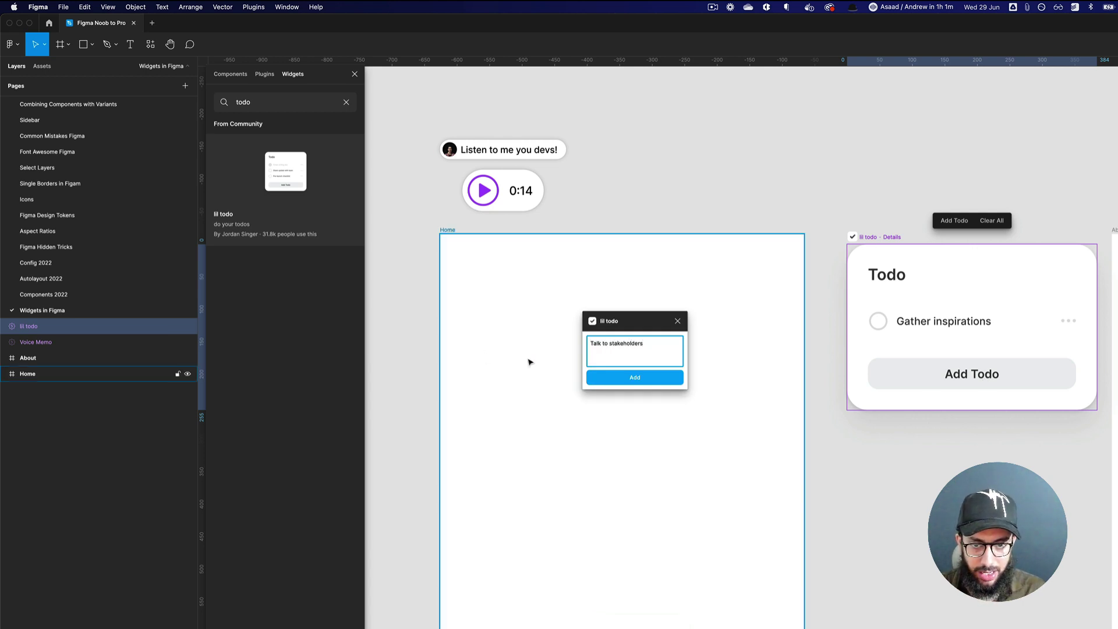
{"action": "left_click", "coordinate": [635, 378]}
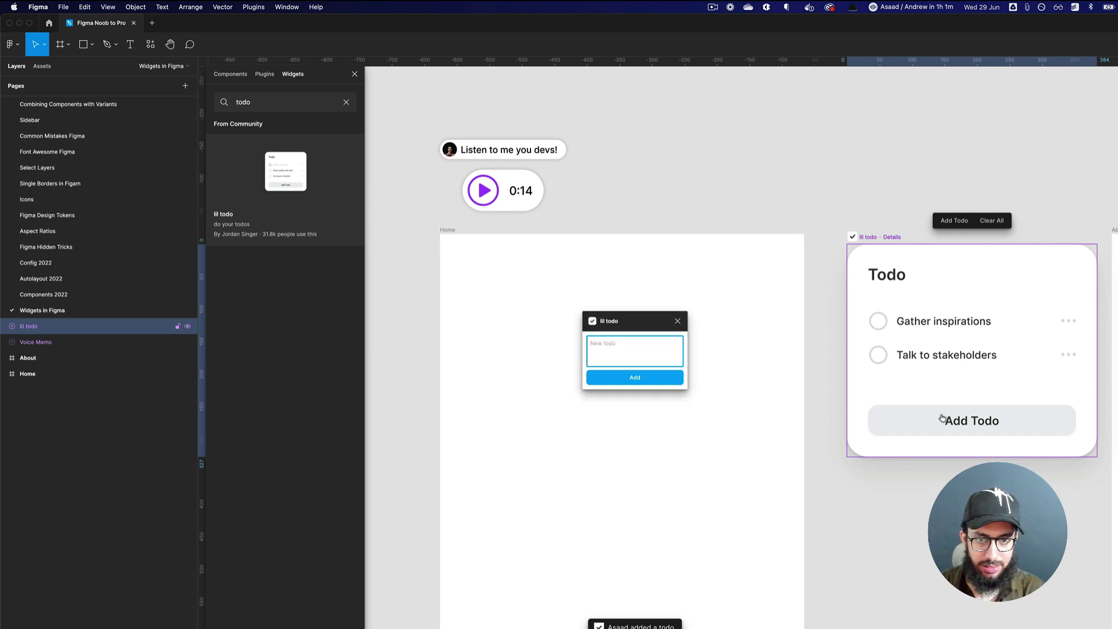
{"action": "type", "text": "Do research"}
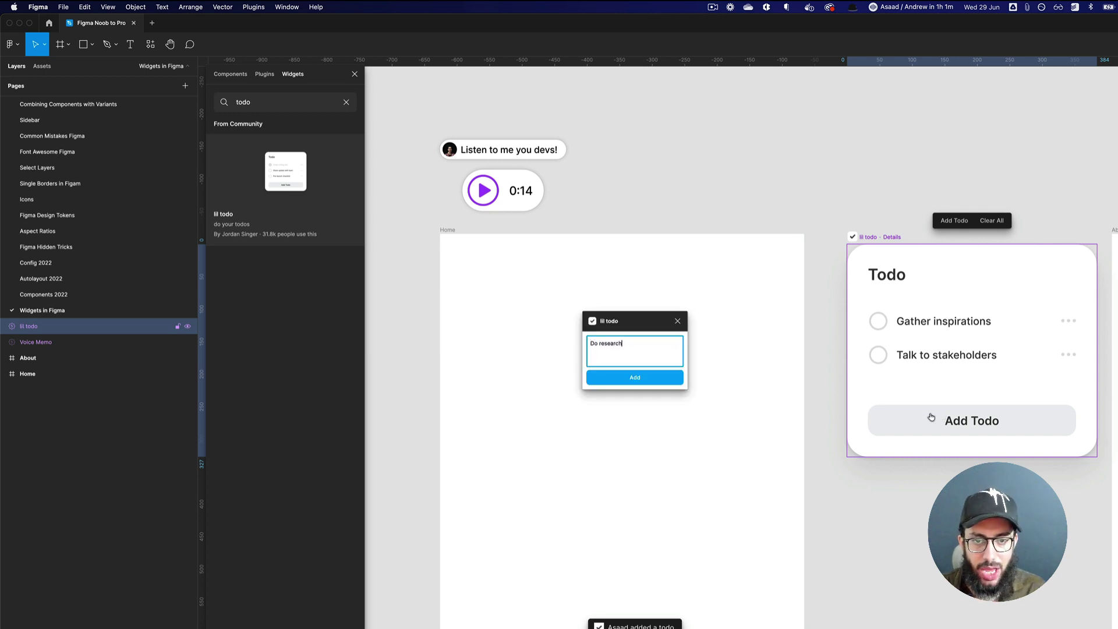
{"action": "key", "text": "Return"}
{"action": "scroll", "coordinate": [939, 337], "scroll_direction": "right", "scroll_amount": 3}
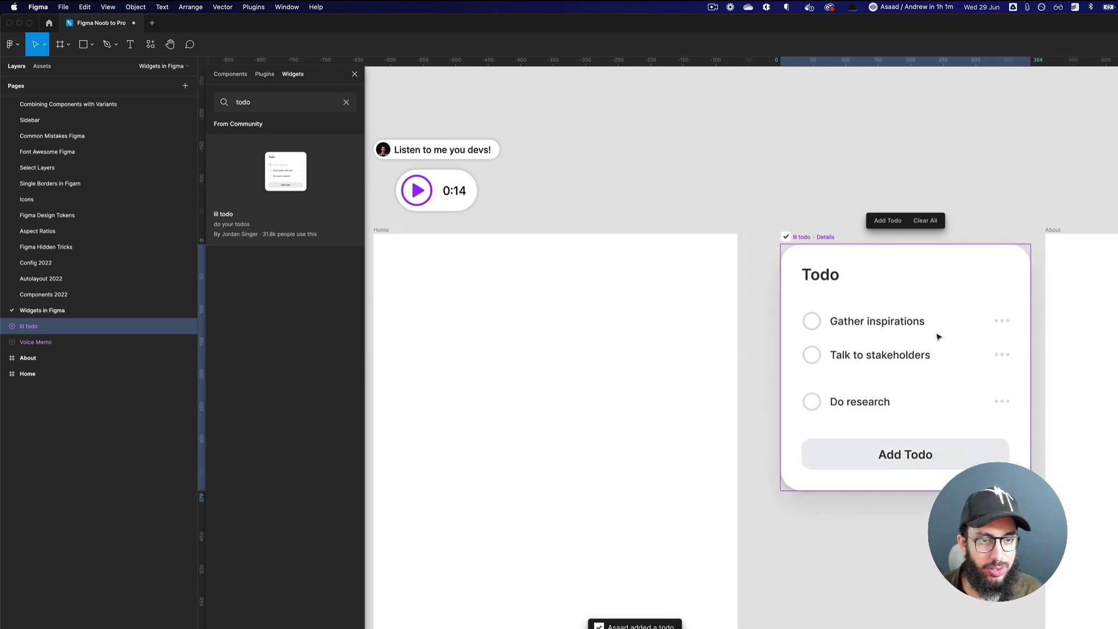
- Check off Gather inspirations and Talk to stakeholders, zoom to fit, and duplicate the todo widget
{"action": "left_click", "coordinate": [957, 321]}
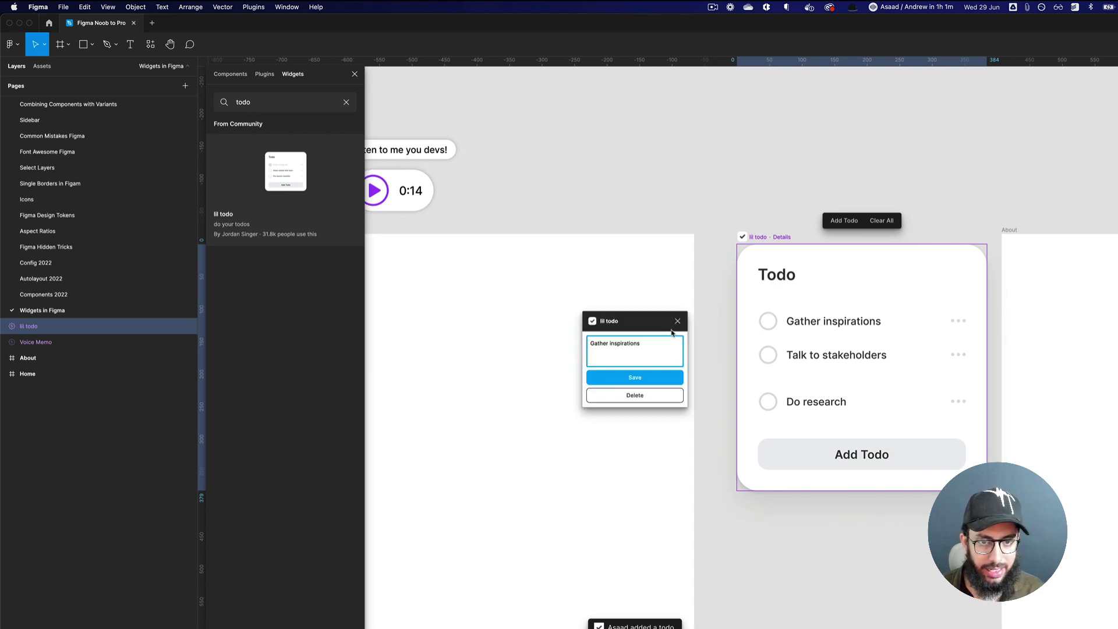
{"action": "left_click", "coordinate": [678, 321]}
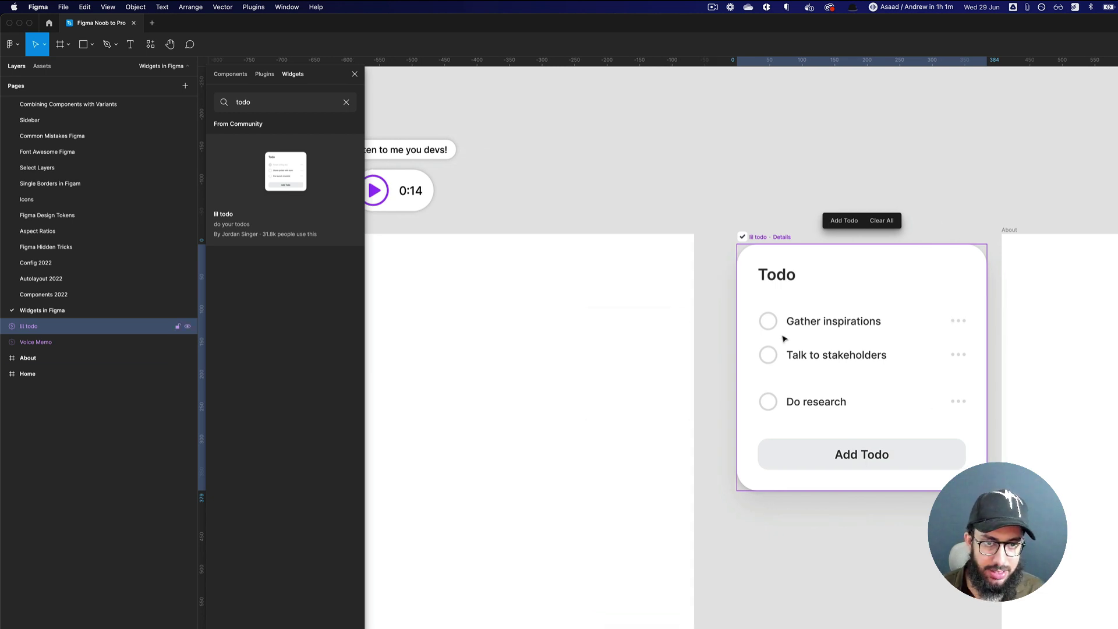
{"action": "left_click", "coordinate": [769, 321]}
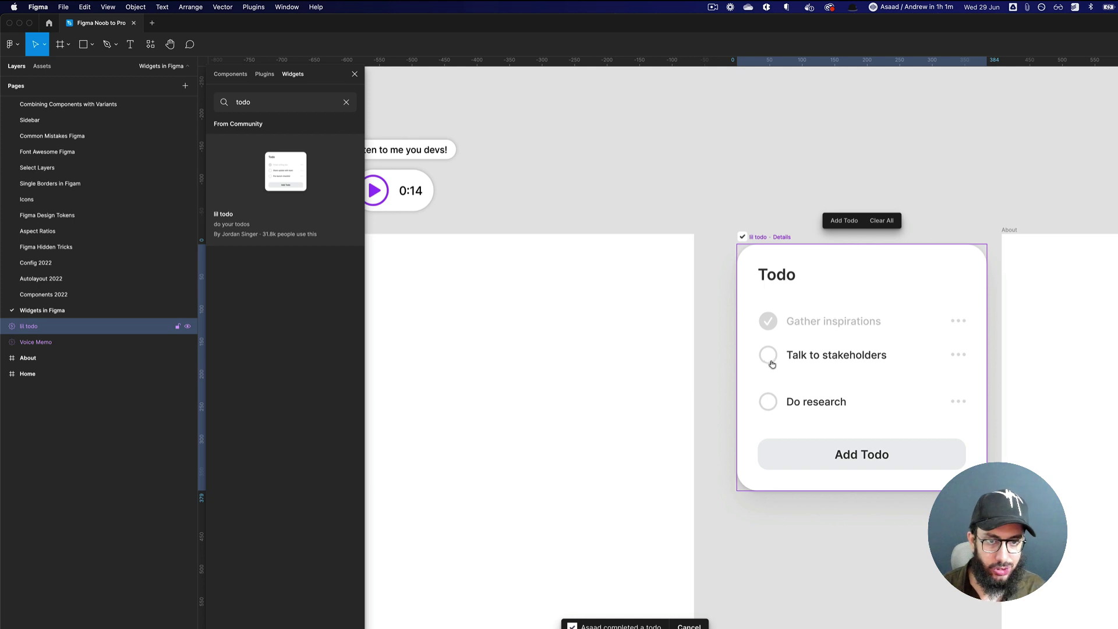
{"action": "left_click", "coordinate": [770, 357]}
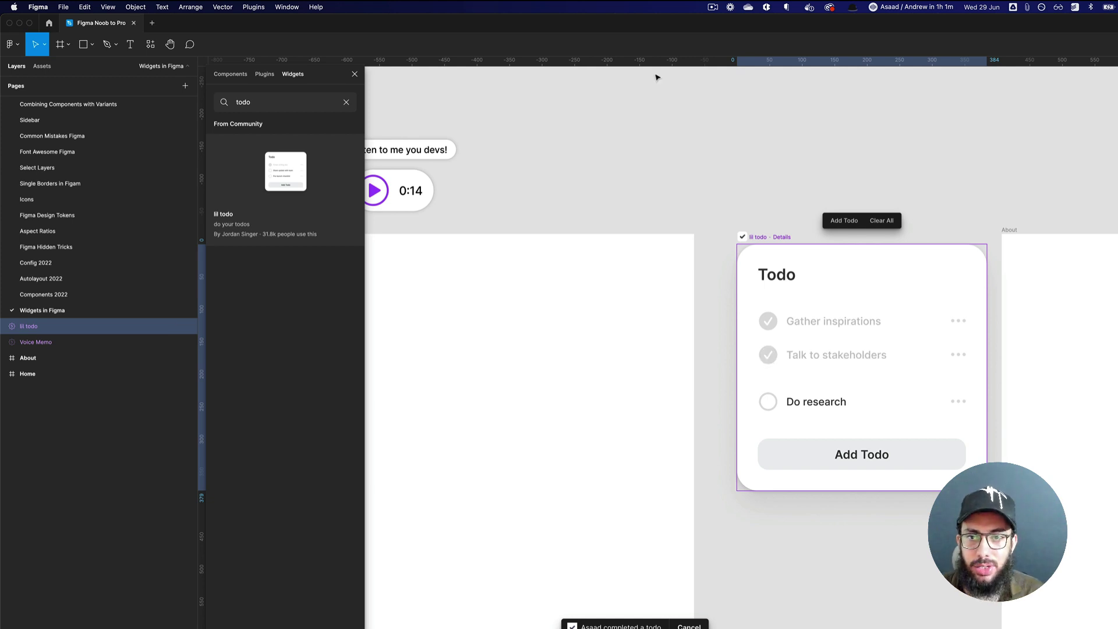
{"action": "key", "text": "shift+1"}
{"action": "key", "text": "super+v"}
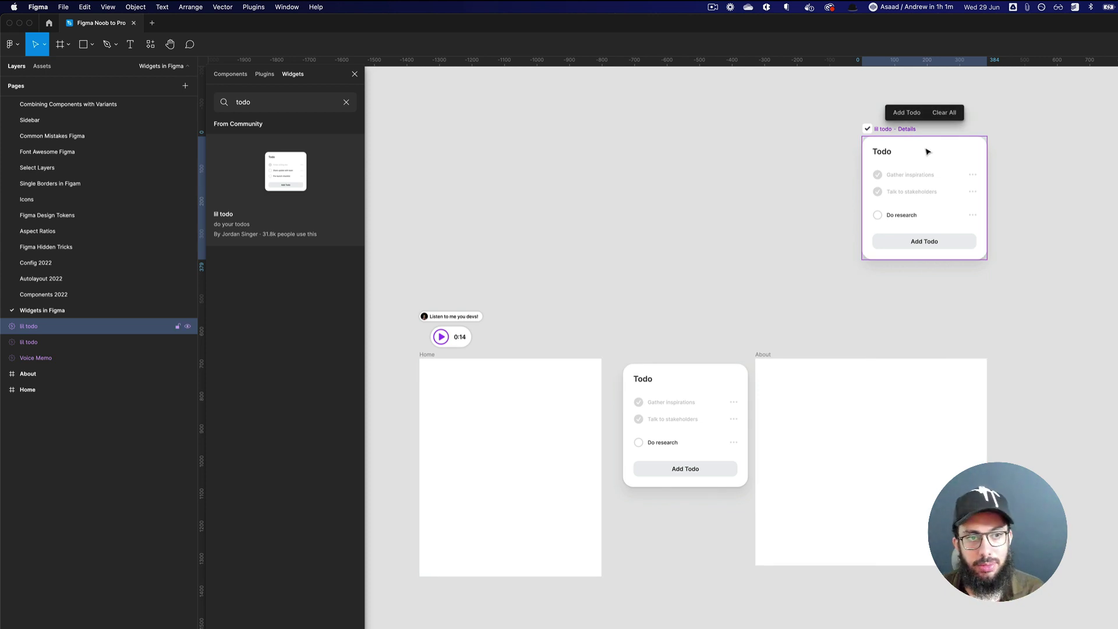
- Delete the duplicated lil todo widget and select the original one
{"action": "left_click_drag", "start_coordinate": [824, 115], "coordinate": [1041, 295]}
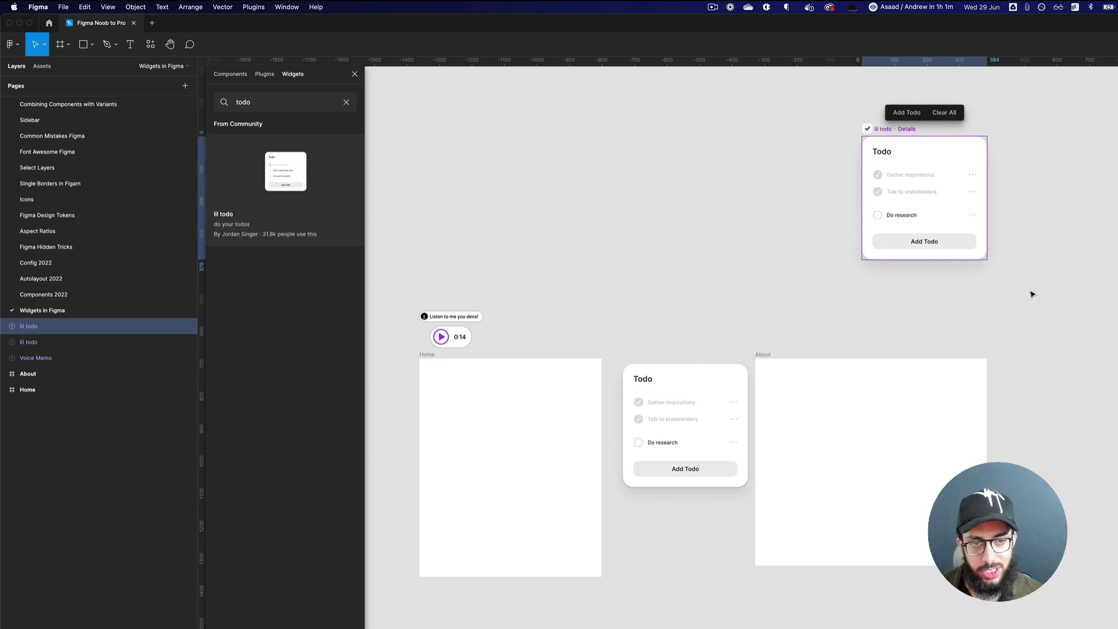
{"action": "key", "text": "Delete"}
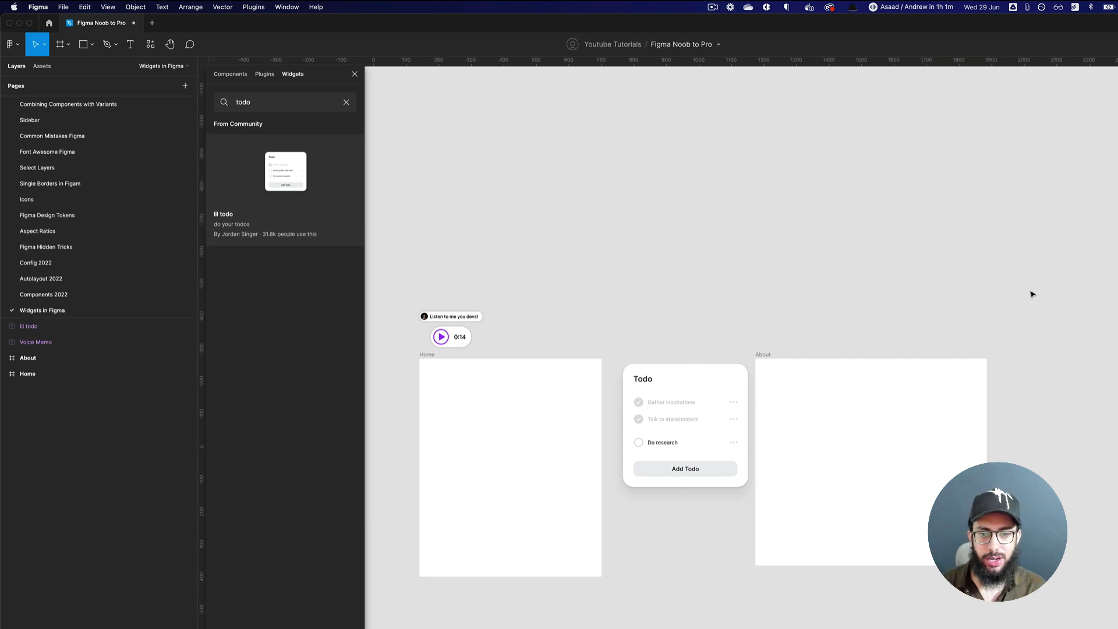
{"action": "left_click", "coordinate": [694, 368]}
- Delete the remaining todo widget and place an Alignment scale widget on the canvas
{"action": "key", "text": "Delete"}
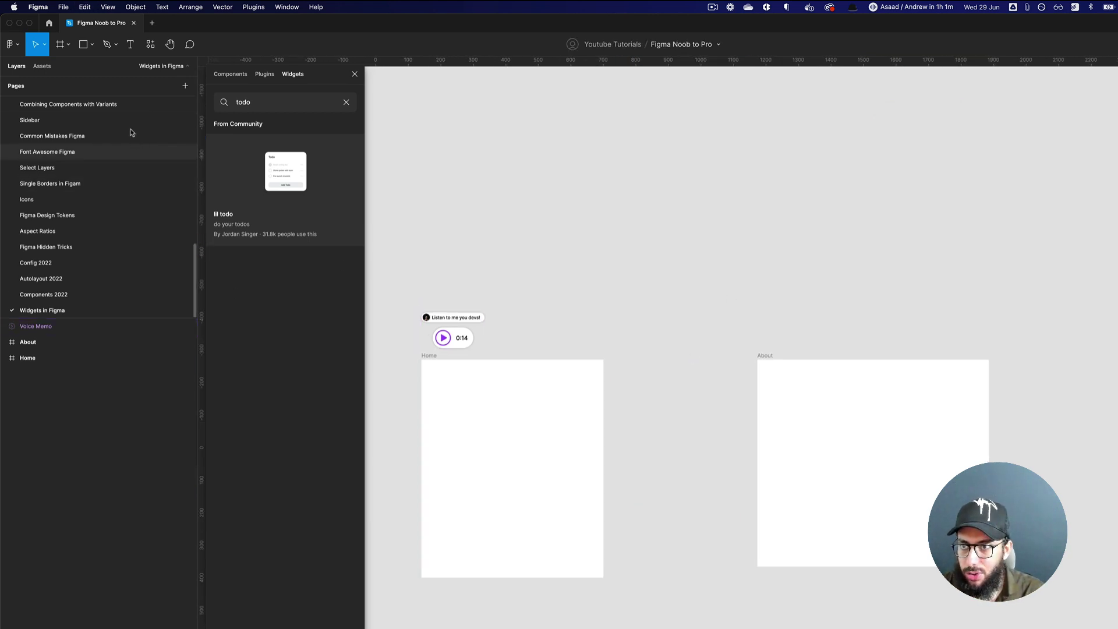
{"action": "double_click", "coordinate": [264, 98]}
{"action": "type", "text": "alignem"}
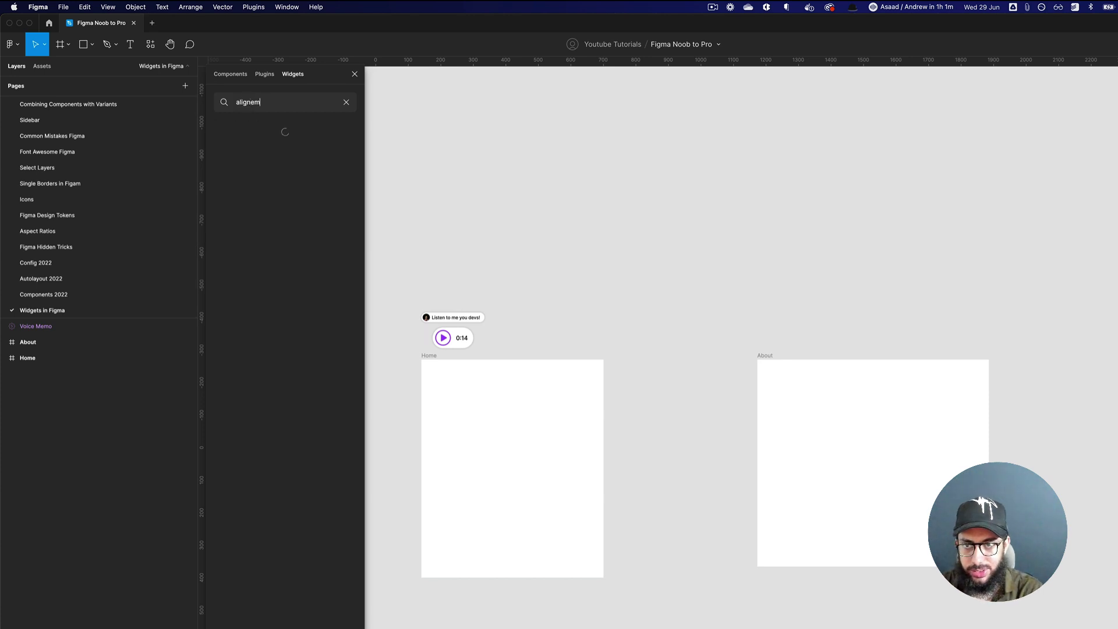
{"action": "key", "text": "BackSpace"}
{"action": "key", "text": "BackSpace"}
{"action": "type", "text": "ment"}
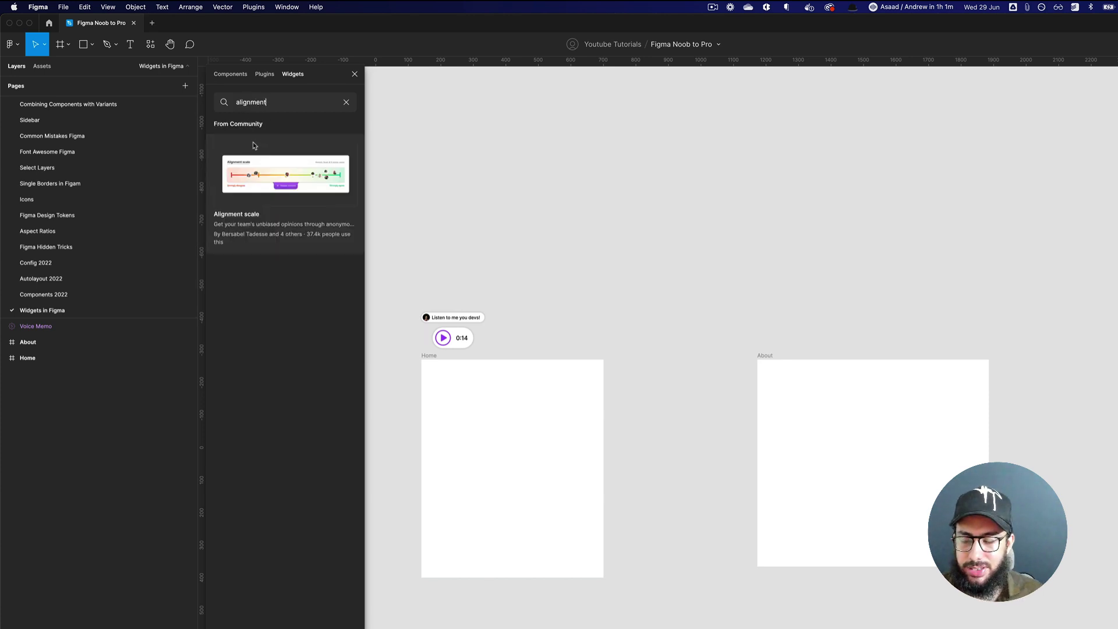
{"action": "left_click_drag", "start_coordinate": [253, 145], "coordinate": [739, 181]}
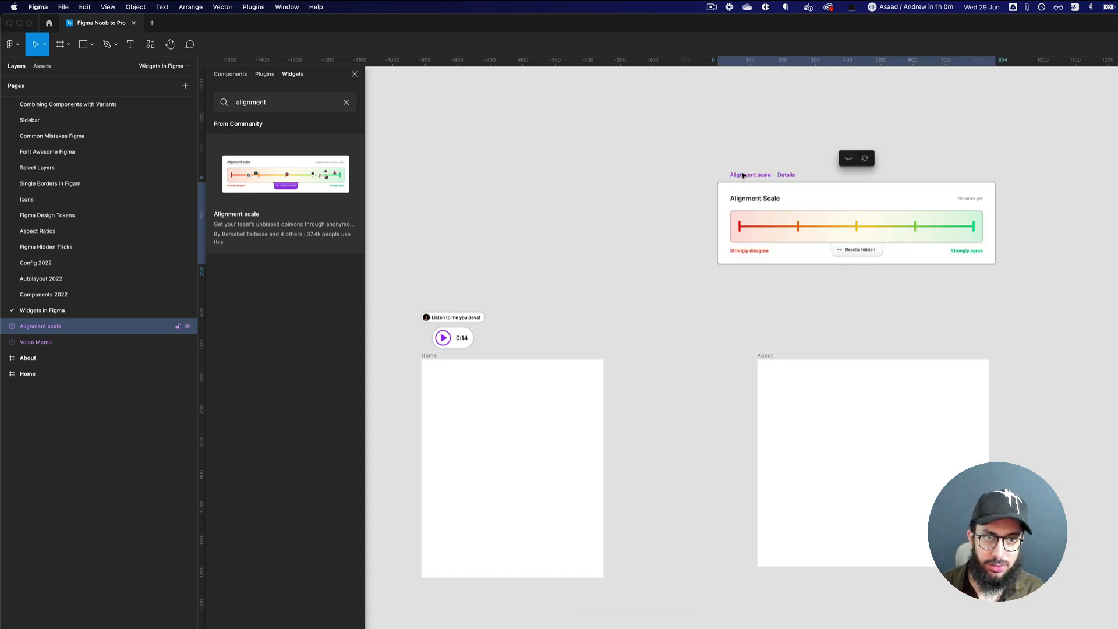
- Retitle the Alignment scale widget to 'Would you use this feature?'
{"action": "scroll", "coordinate": [743, 174], "scroll_direction": "right", "scroll_amount": 2}
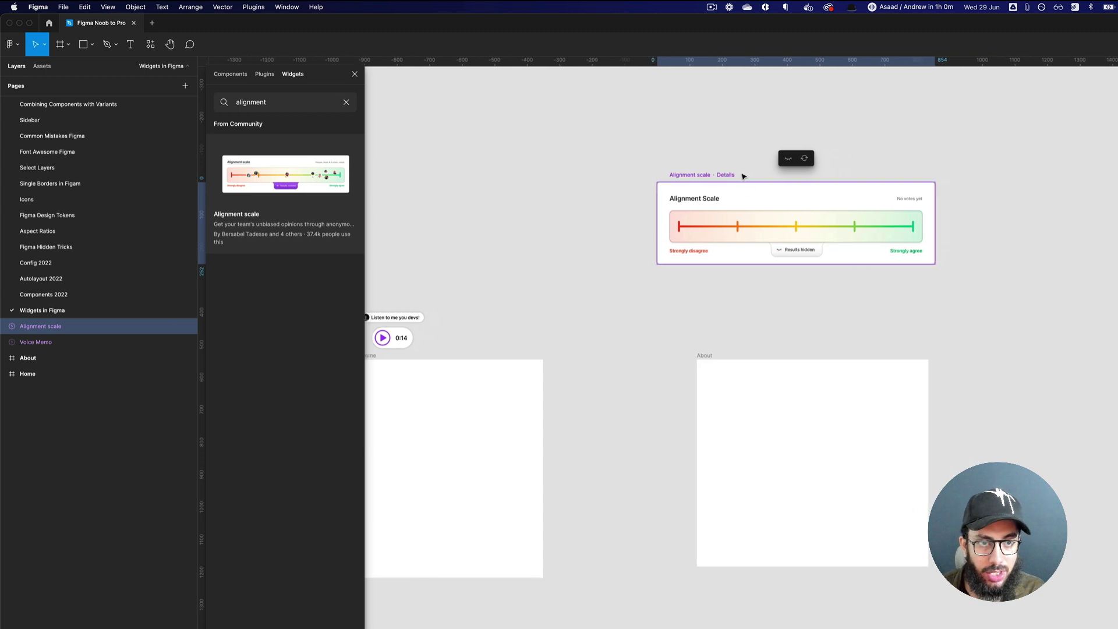
{"action": "double_click", "coordinate": [715, 198]}
{"action": "key", "text": "super+a"}
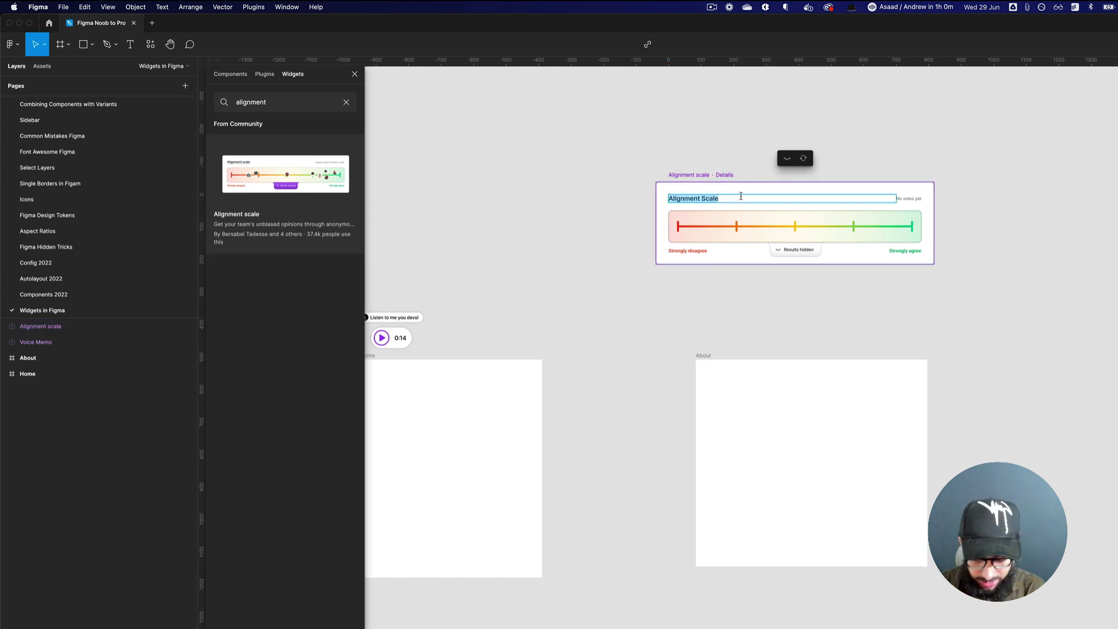
{"action": "type", "text": "Wa"}
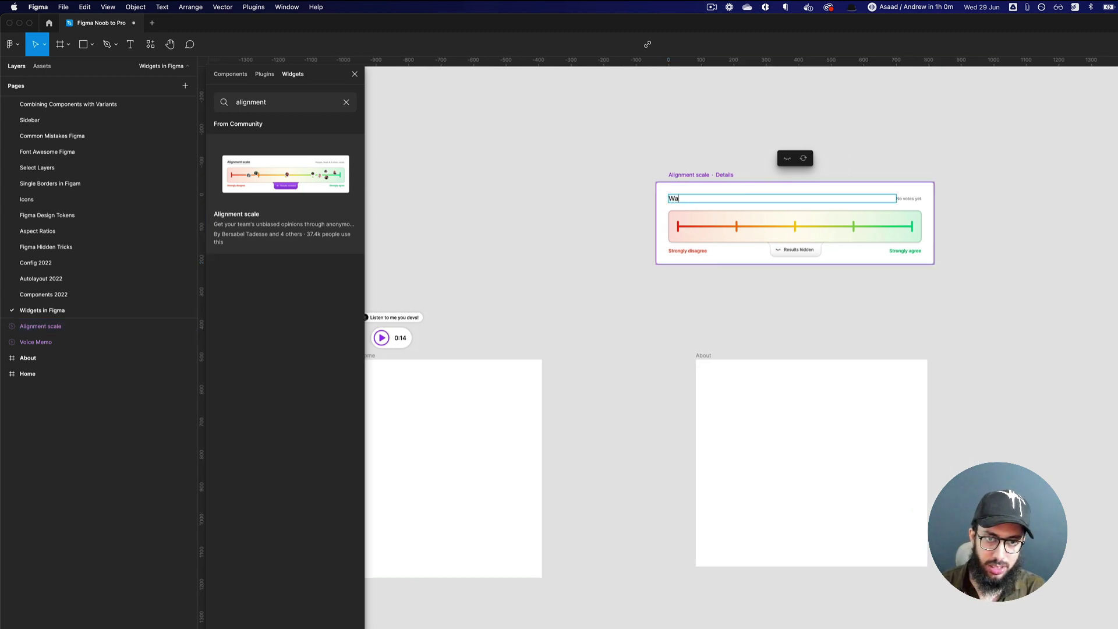
{"action": "type", "text": "nt"}
{"action": "key", "text": "super+a"}
{"action": "type", "text": "Do"}
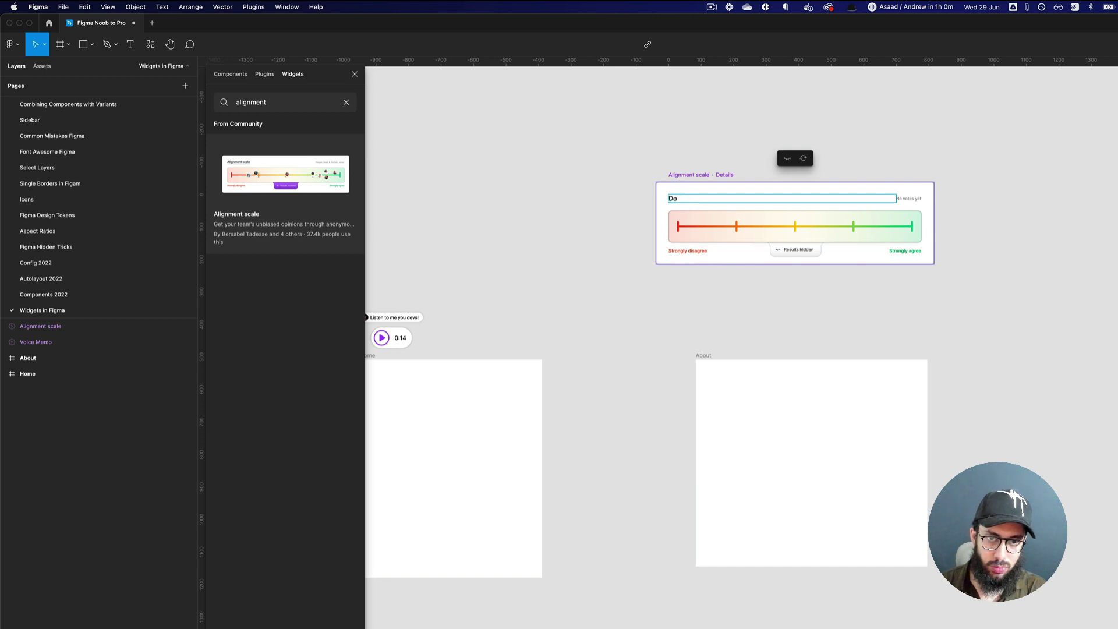
{"action": "key", "text": "BackSpace"}
{"action": "key", "text": "BackSpace"}
{"action": "type", "text": "Would ty"}
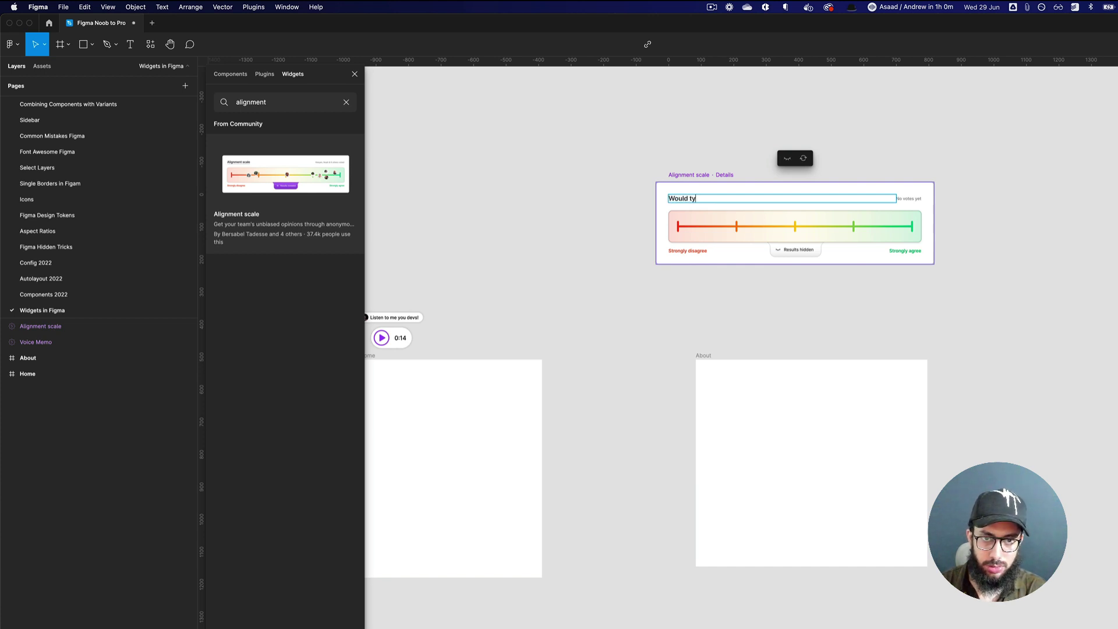
{"action": "key", "text": "BackSpace"}
{"action": "key", "text": "BackSpace"}
{"action": "type", "text": "you use this feature?"}
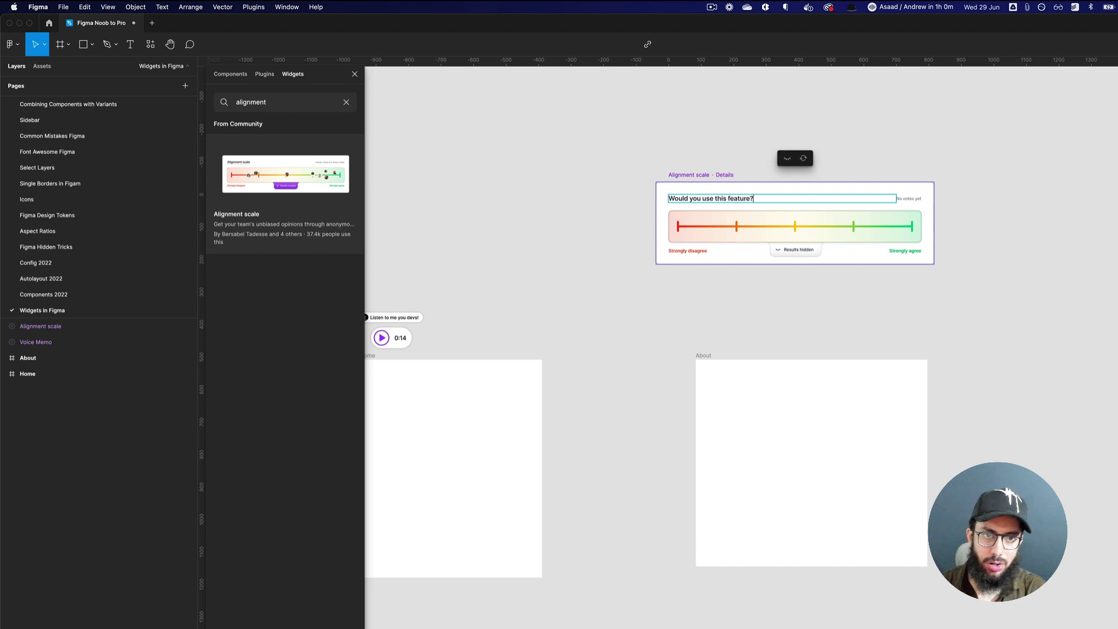
{"action": "key", "text": "Escape"}
{"action": "scroll", "coordinate": [880, 227], "scroll_direction": "up", "scroll_amount": 3}
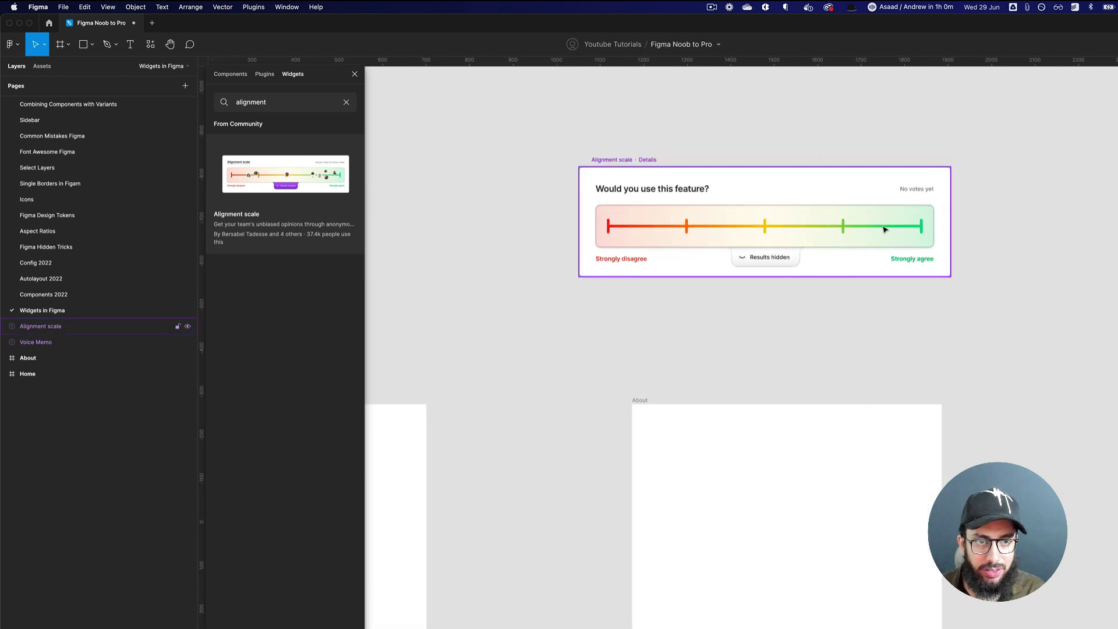
- Vote near Strongly agree, reveal the results, then place the Import PDF widget on the canvas
{"action": "left_click", "coordinate": [880, 226]}
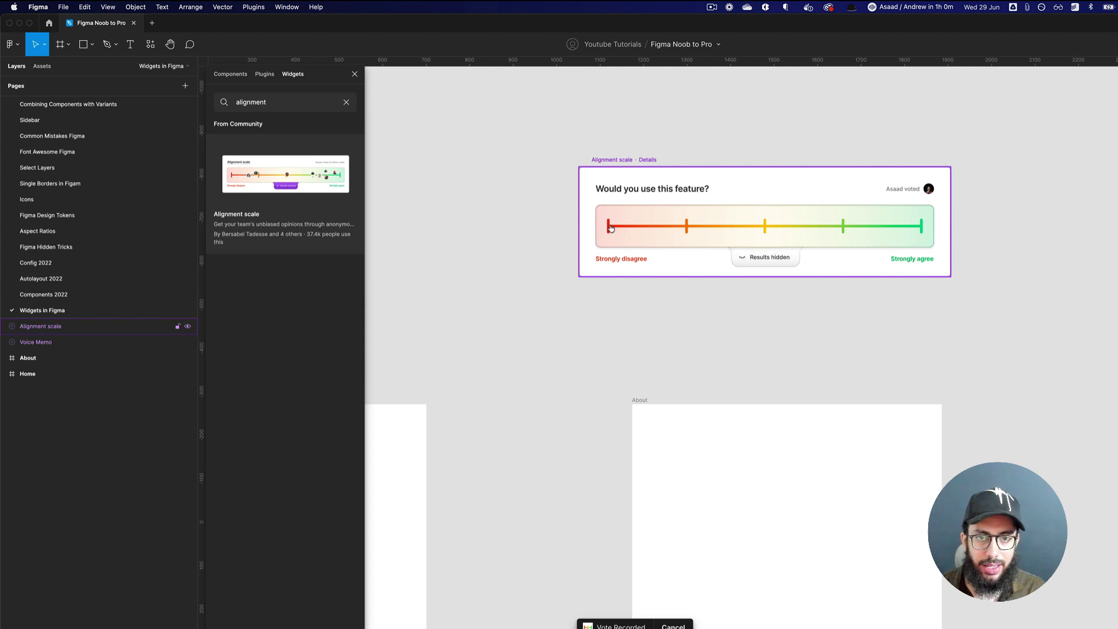
{"action": "left_click", "coordinate": [767, 260]}
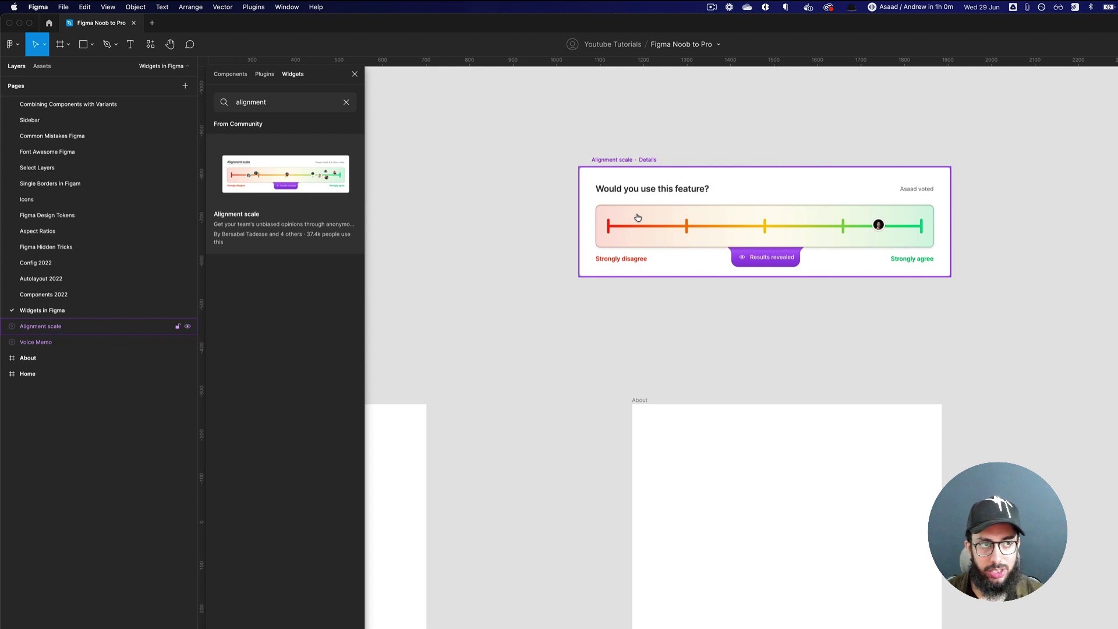
{"action": "left_click", "coordinate": [633, 160]}
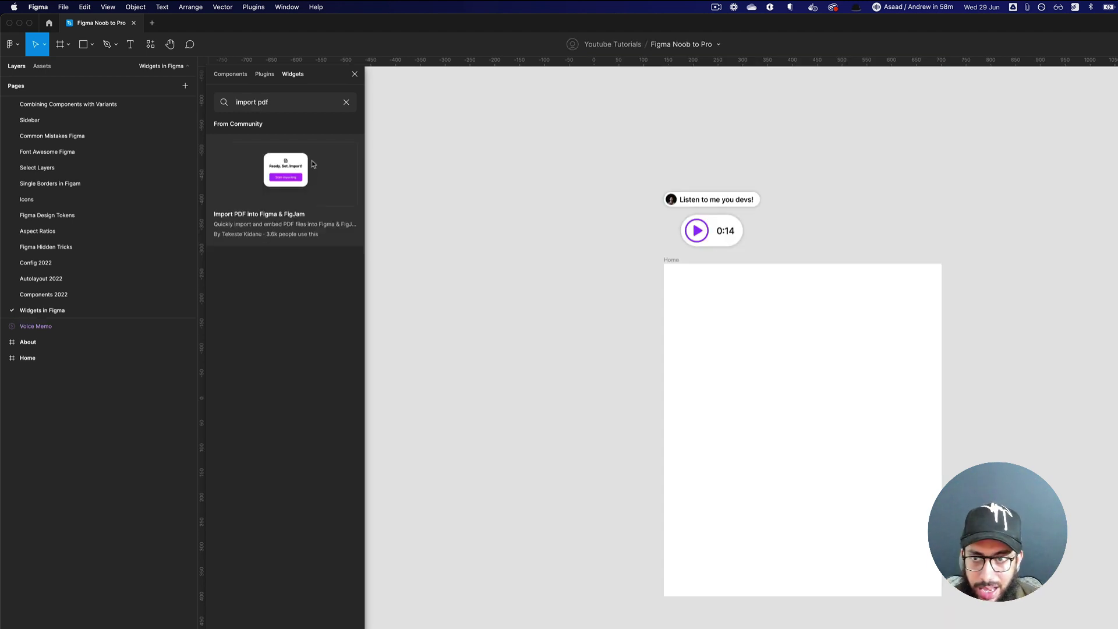
{"action": "left_click_drag", "start_coordinate": [312, 161], "coordinate": [555, 311]}
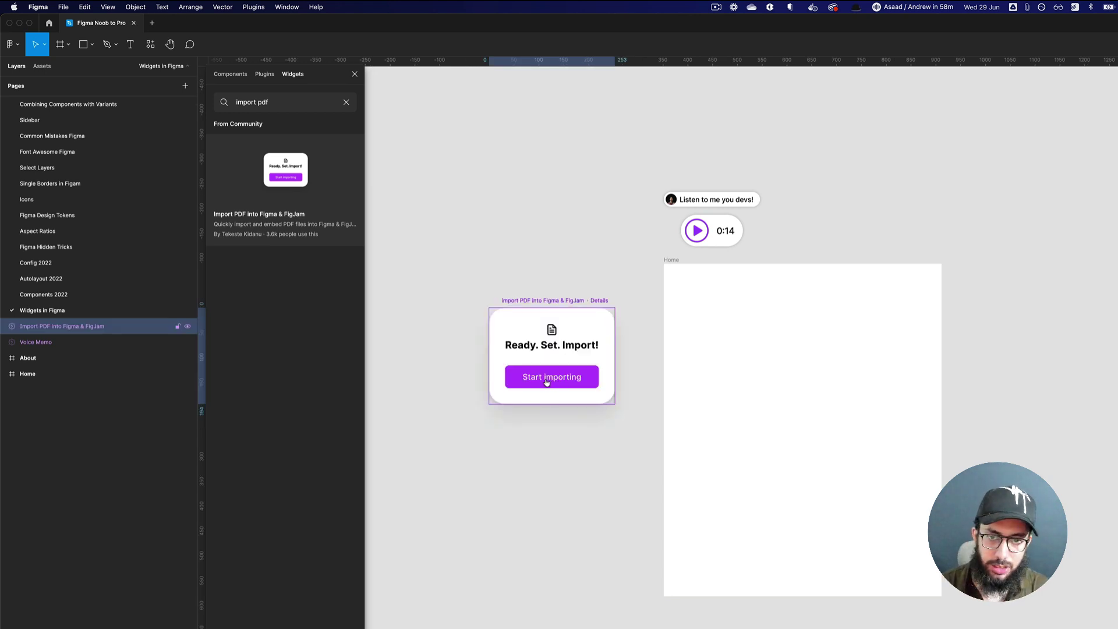
- Import all pages of 509554.pdf from the Desktop and close the import window
{"action": "left_click", "coordinate": [547, 383]}
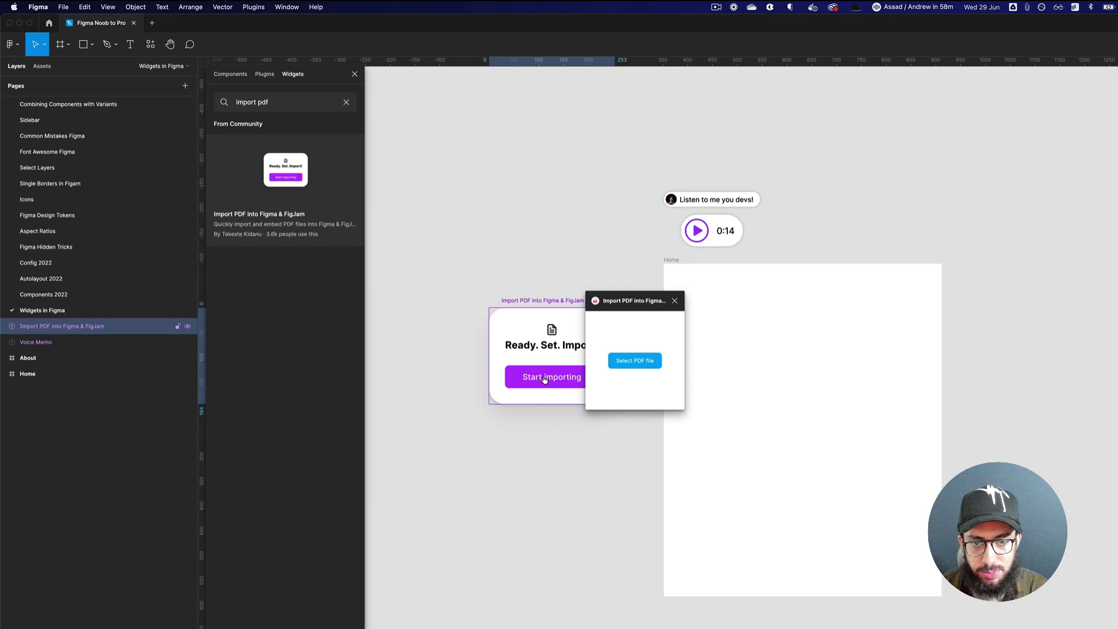
{"action": "left_click", "coordinate": [637, 362]}
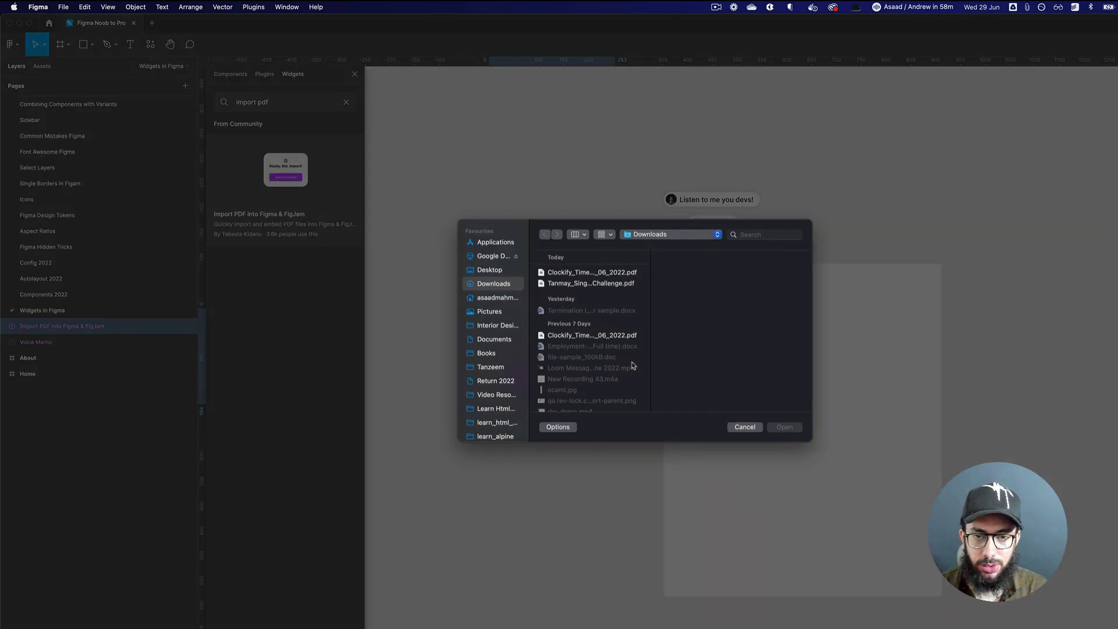
{"action": "left_click", "coordinate": [506, 274]}
{"action": "left_click", "coordinate": [565, 272]}
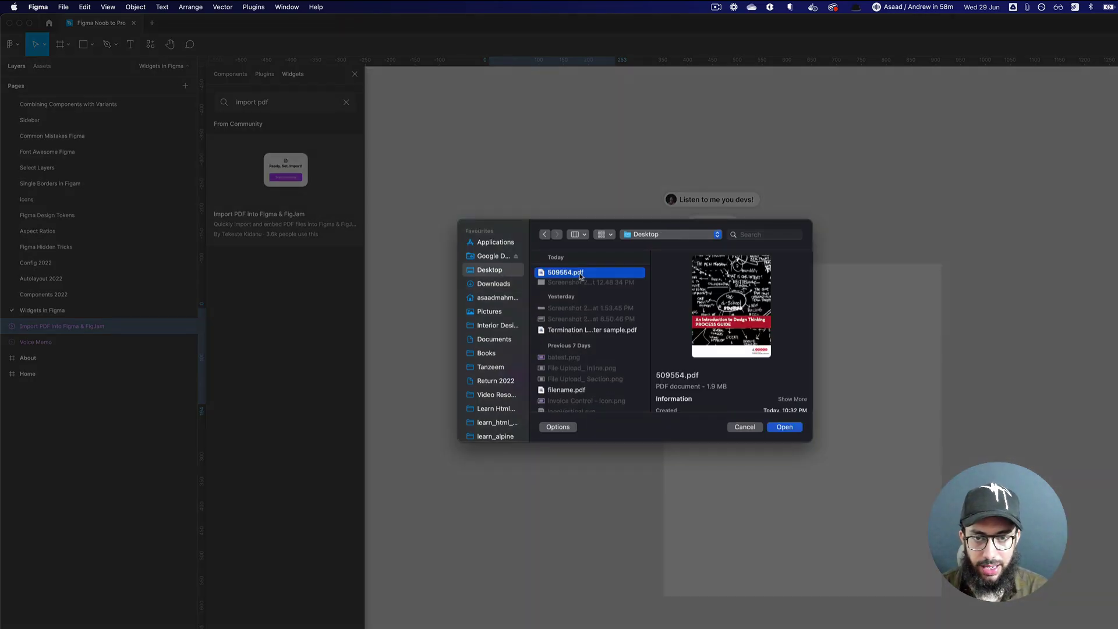
{"action": "key", "text": "Return"}
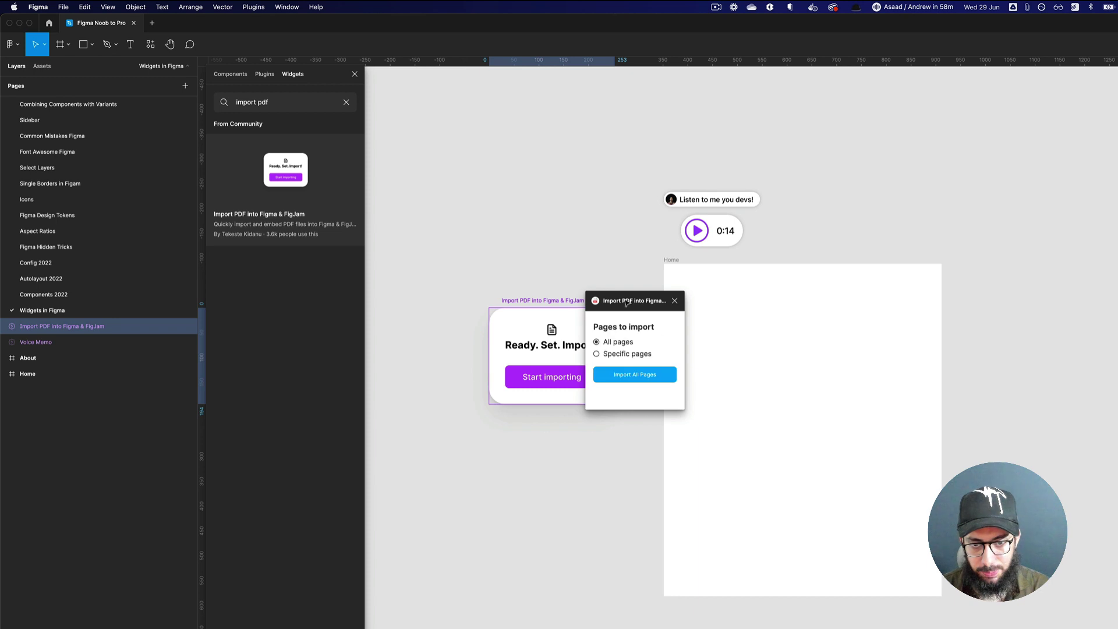
{"action": "left_click", "coordinate": [634, 376]}
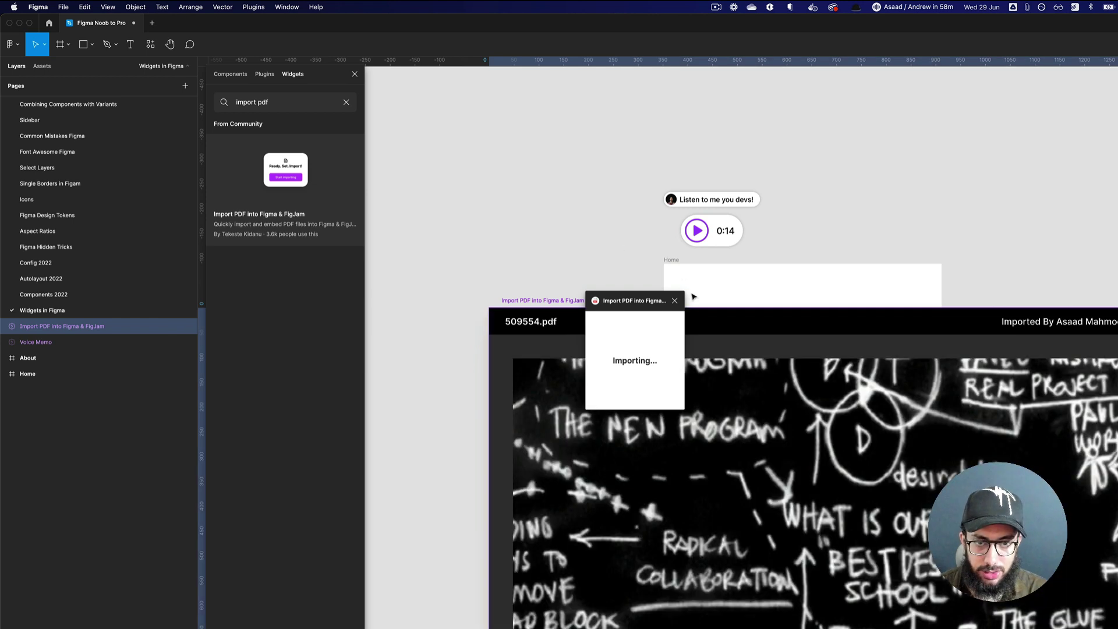
{"action": "left_click", "coordinate": [674, 301]}
{"action": "scroll", "coordinate": [679, 300], "scroll_direction": "down", "scroll_amount": 5}
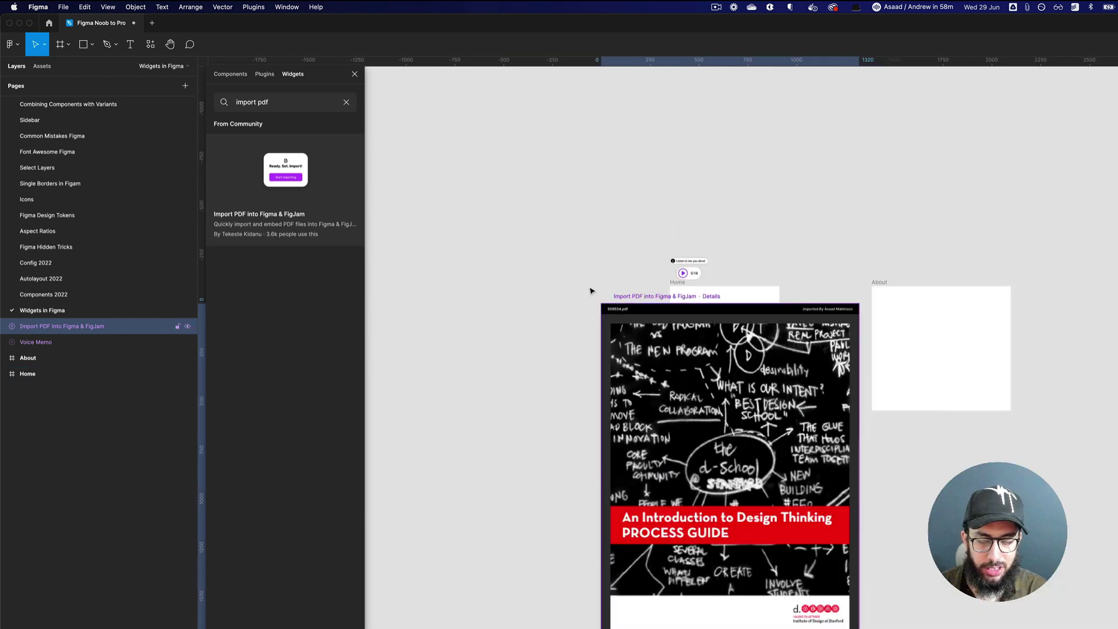
{"action": "scroll", "coordinate": [590, 291], "scroll_direction": "down", "scroll_amount": 3}
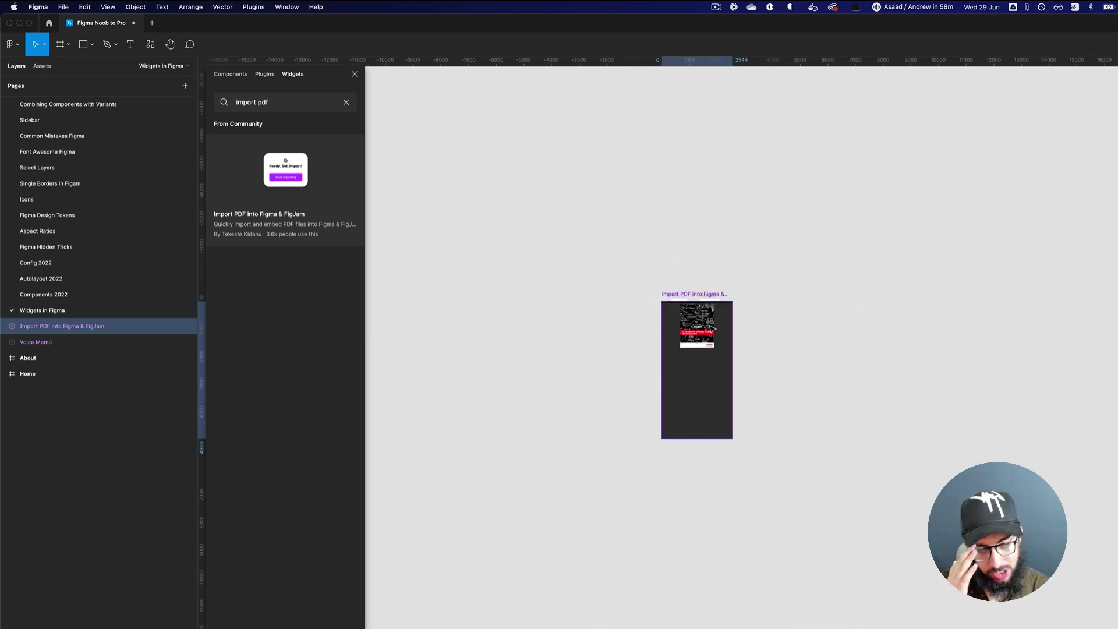
{"action": "scroll", "coordinate": [711, 327], "scroll_direction": "down", "scroll_amount": 2}
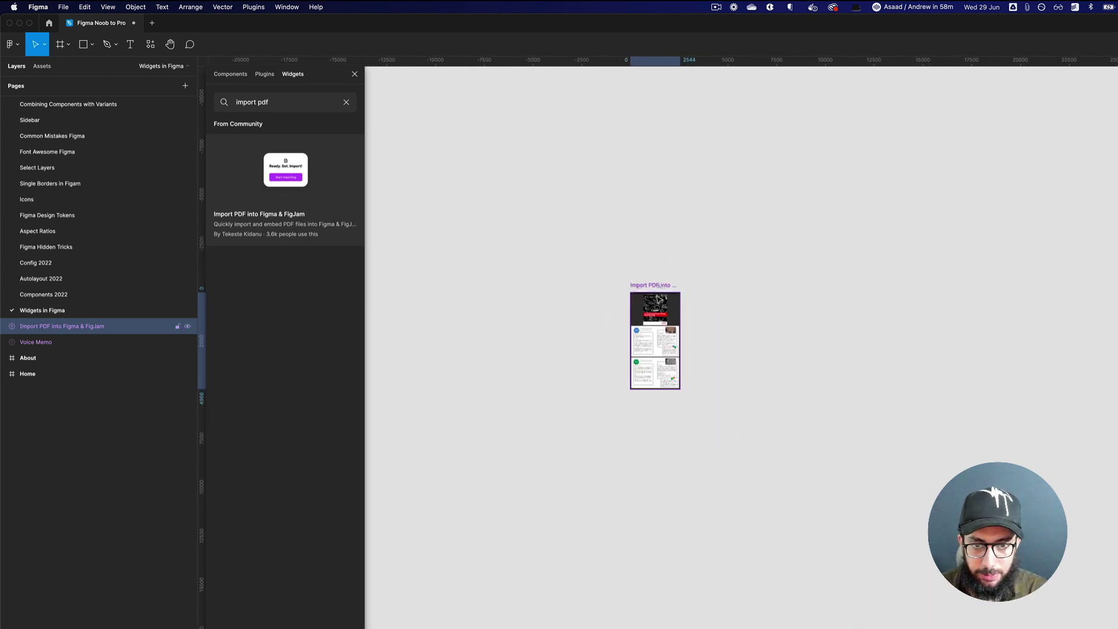
{"action": "scroll", "coordinate": [596, 297], "scroll_direction": "right", "scroll_amount": 2}
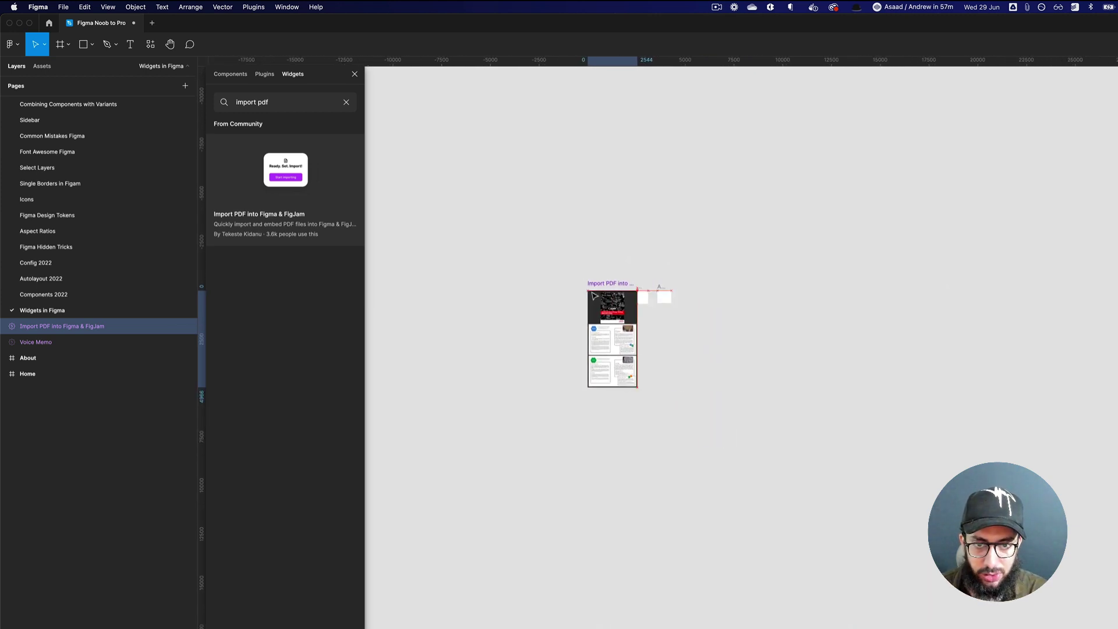
{"action": "scroll", "coordinate": [678, 396], "scroll_direction": "up", "scroll_amount": 5}
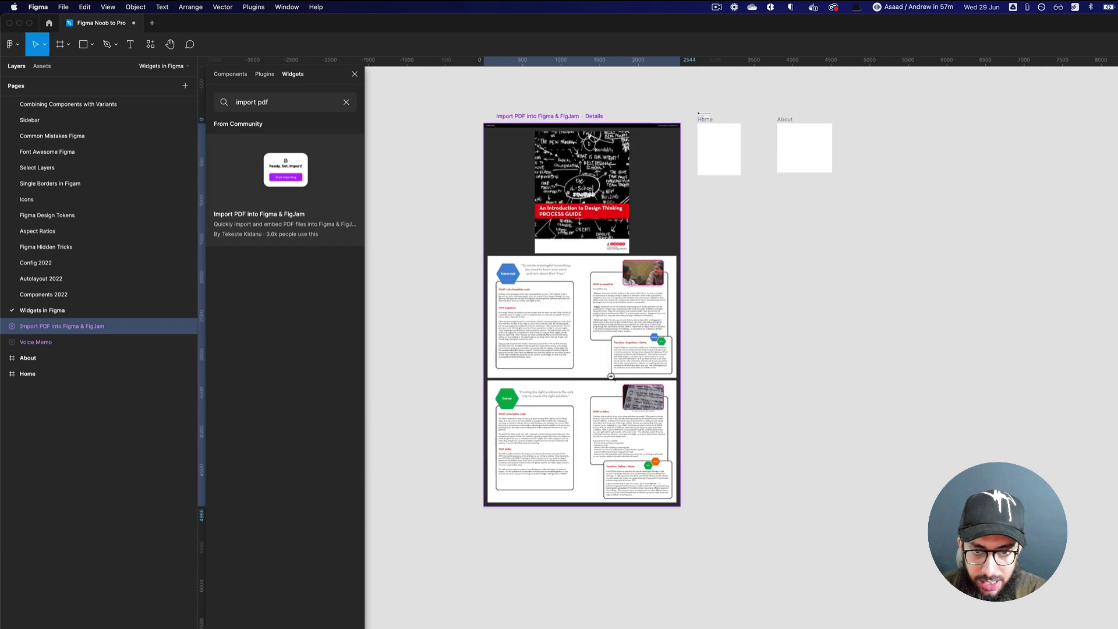
{"action": "scroll", "coordinate": [611, 376], "scroll_direction": "up", "scroll_amount": 3}
{"action": "scroll", "coordinate": [623, 431], "scroll_direction": "up", "scroll_amount": 10}
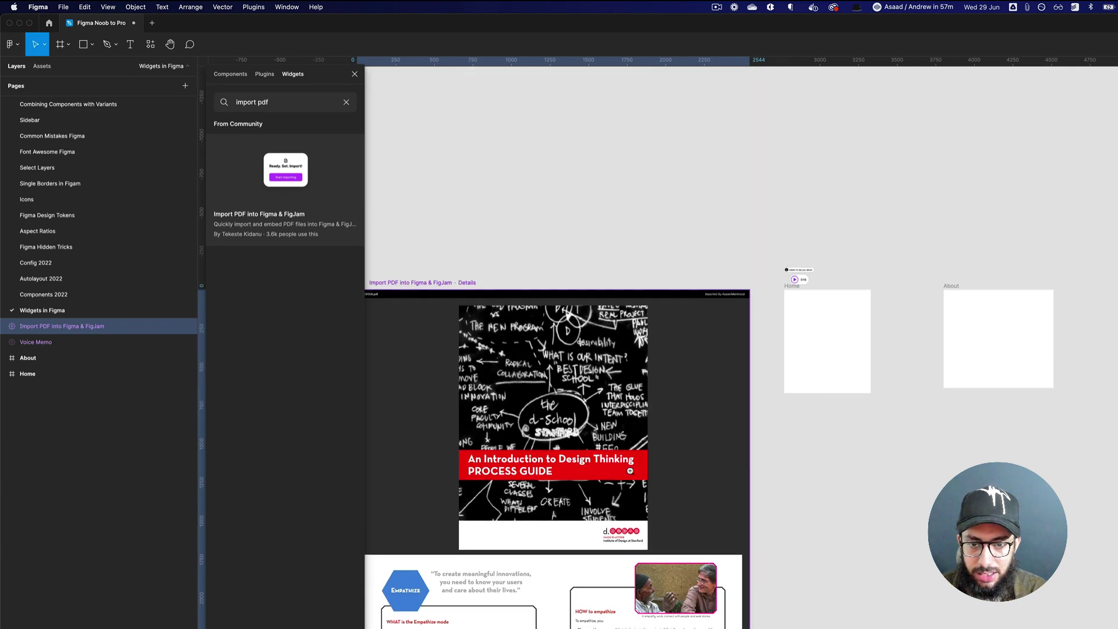
{"action": "scroll", "coordinate": [630, 471], "scroll_direction": "up", "scroll_amount": 5}
{"action": "scroll", "coordinate": [608, 450], "scroll_direction": "left", "scroll_amount": 2}
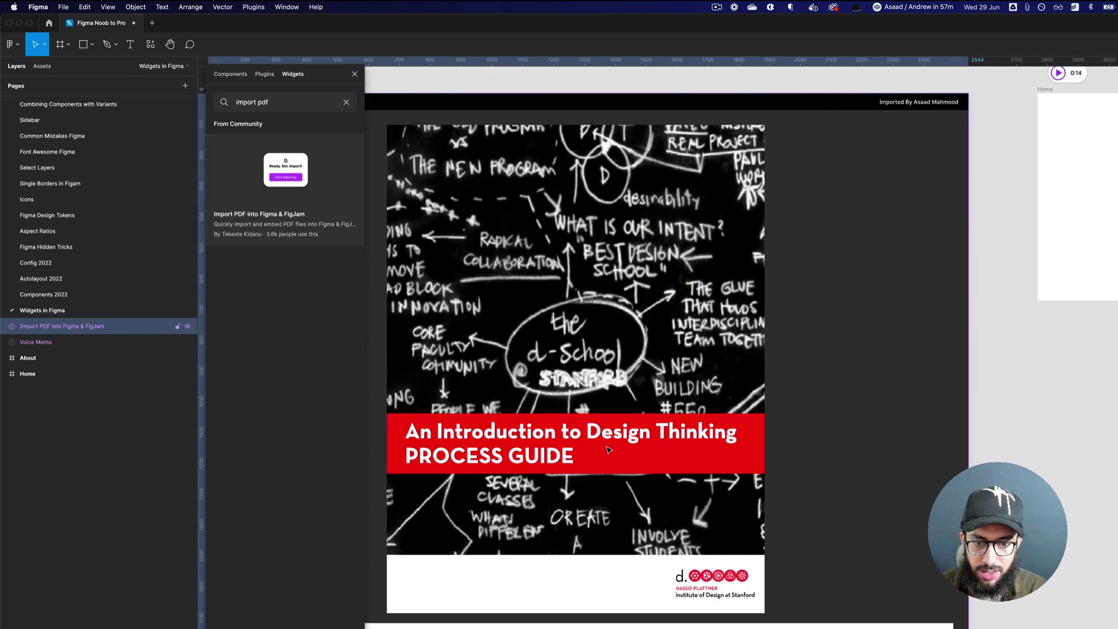
{"action": "scroll", "coordinate": [609, 449], "scroll_direction": "down", "scroll_amount": 10}
{"action": "scroll", "coordinate": [594, 437], "scroll_direction": "left", "scroll_amount": 3}
{"action": "scroll", "coordinate": [582, 428], "scroll_direction": "down", "scroll_amount": 15}
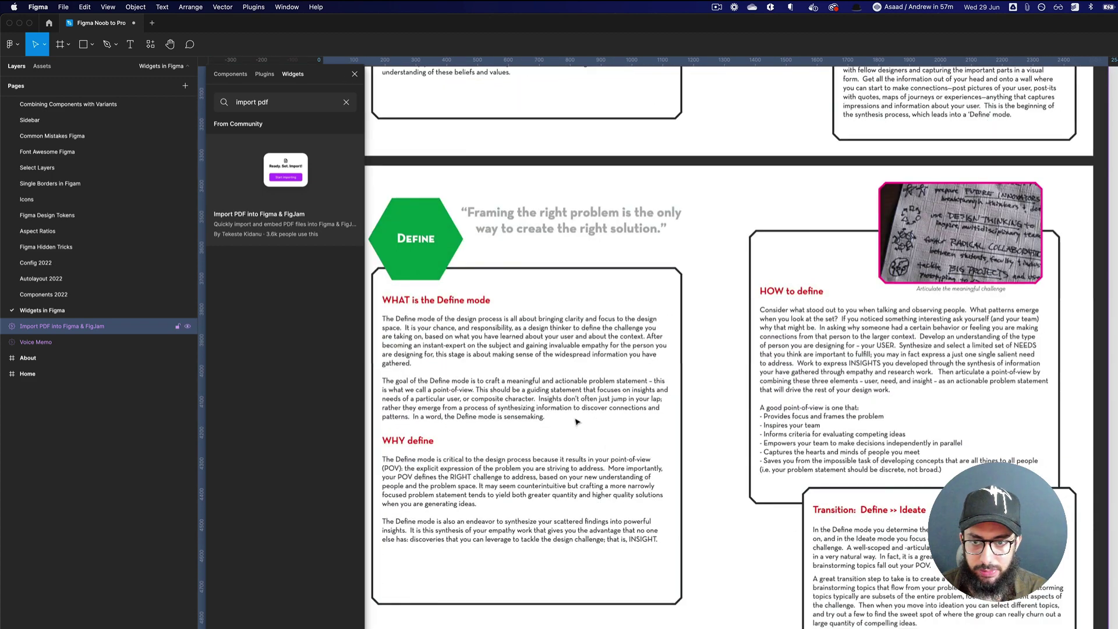
{"action": "scroll", "coordinate": [577, 421], "scroll_direction": "down", "scroll_amount": 10}
{"action": "scroll", "coordinate": [617, 408], "scroll_direction": "up", "scroll_amount": 3}
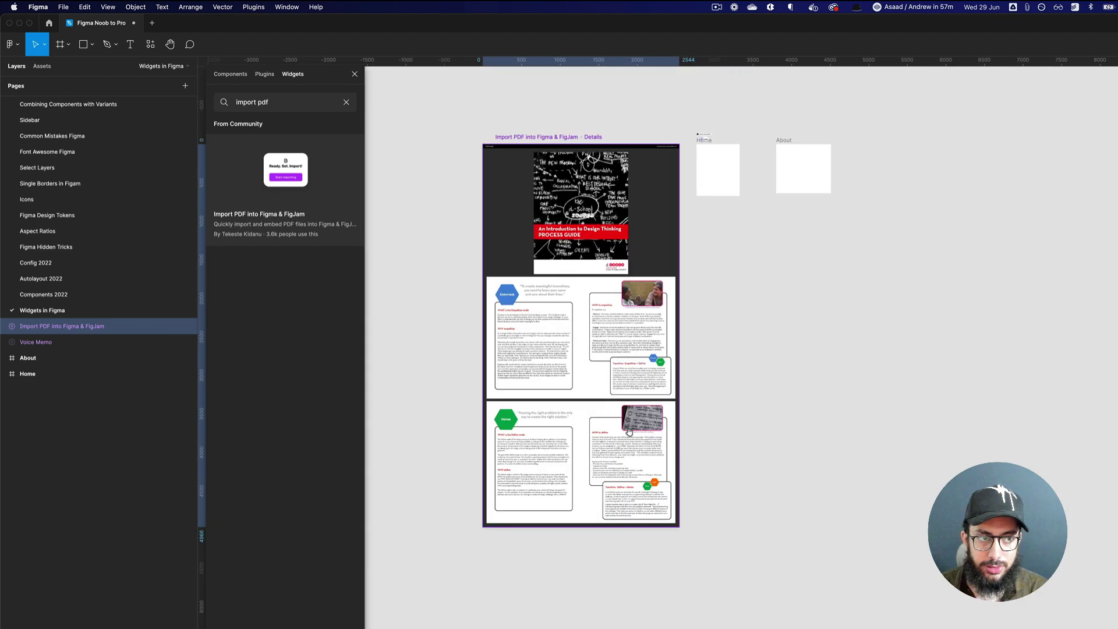